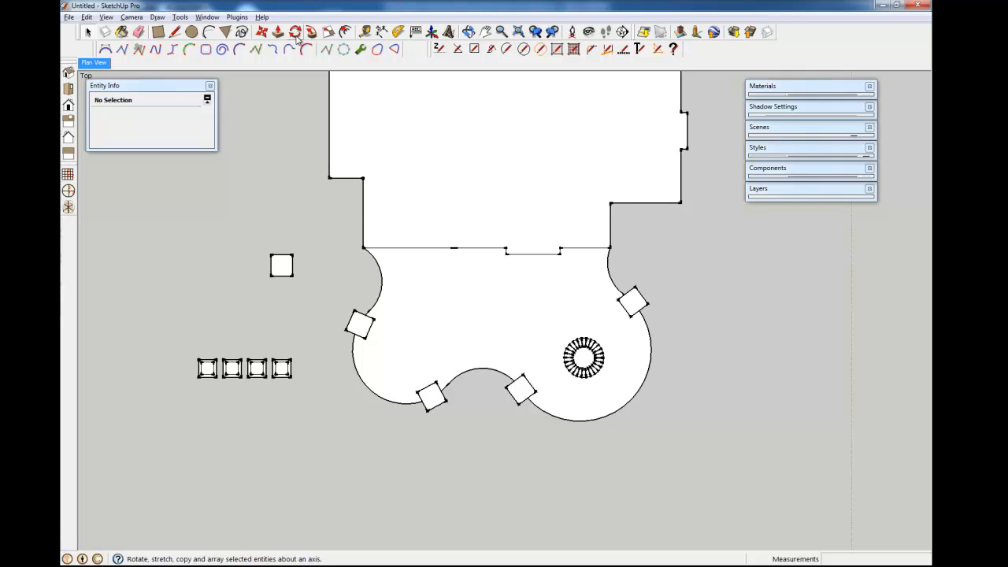
- Pick the Rotate tool from the Tools menu
{"action": "left_click", "coordinate": [180, 16]}
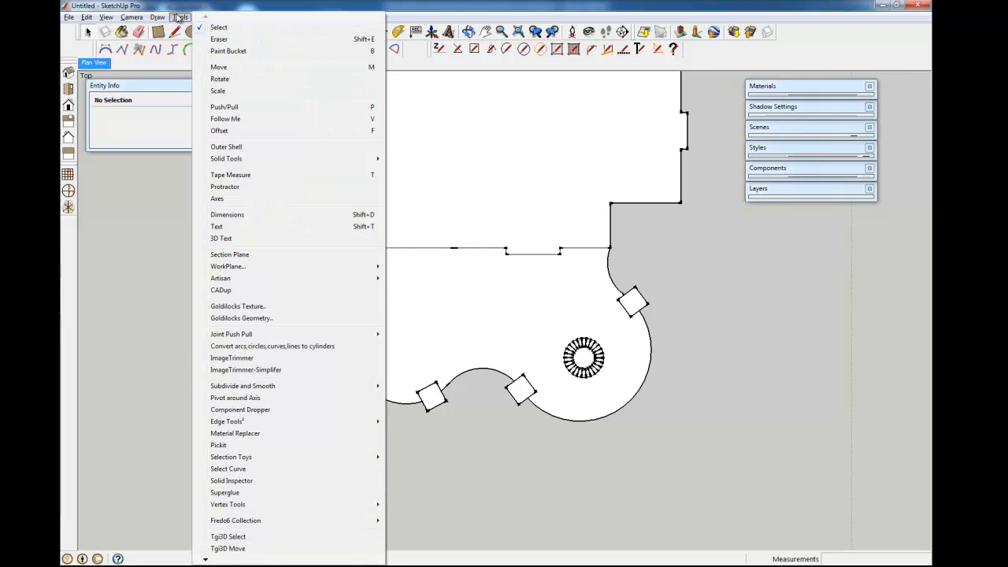
{"action": "left_click", "coordinate": [219, 80]}
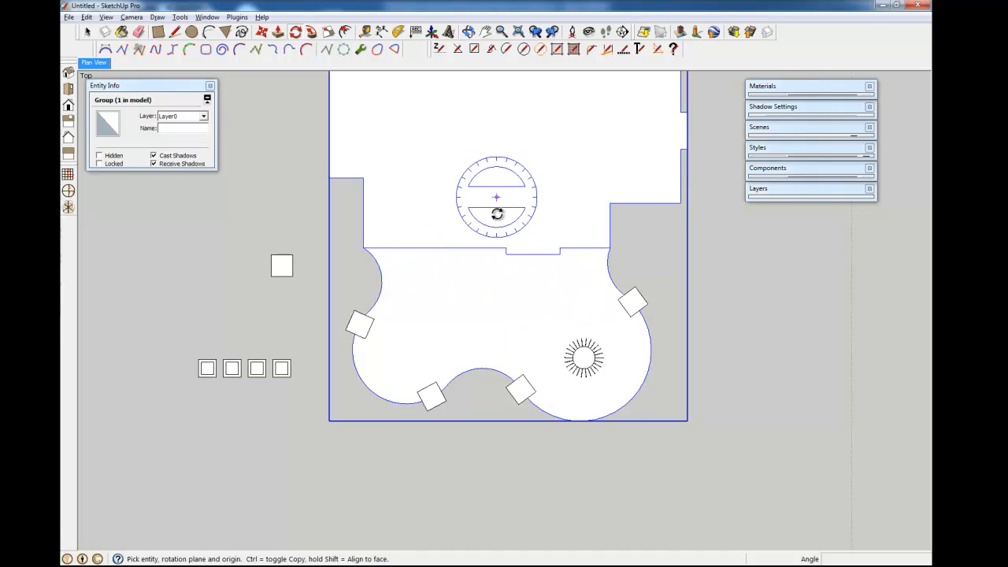
- Rotate the upper pillar square about its corner to a new angle along the curve
{"action": "key", "text": "space"}
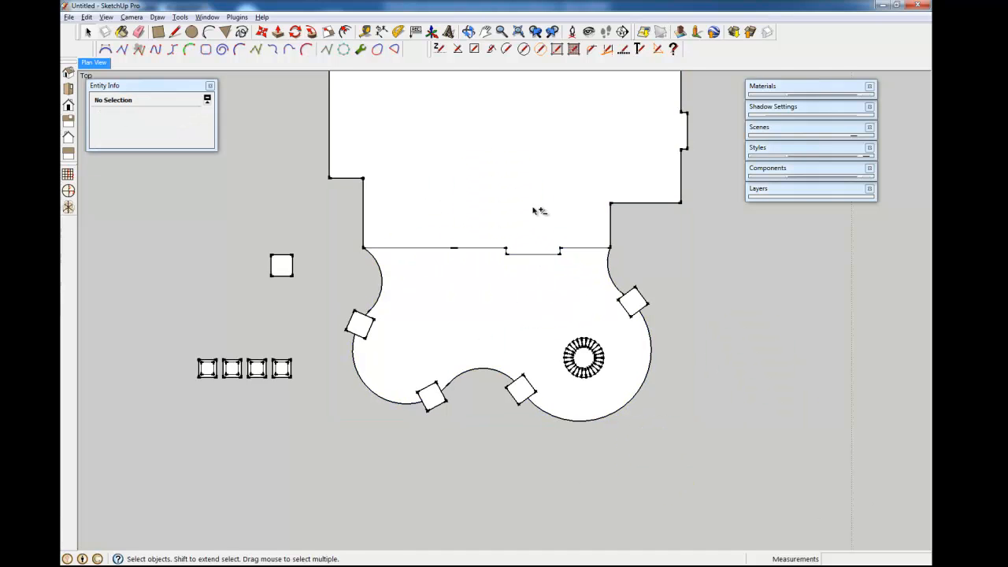
{"action": "middle_click_drag", "start_coordinate": [540, 209], "coordinate": [479, 233], "text": "shift"}
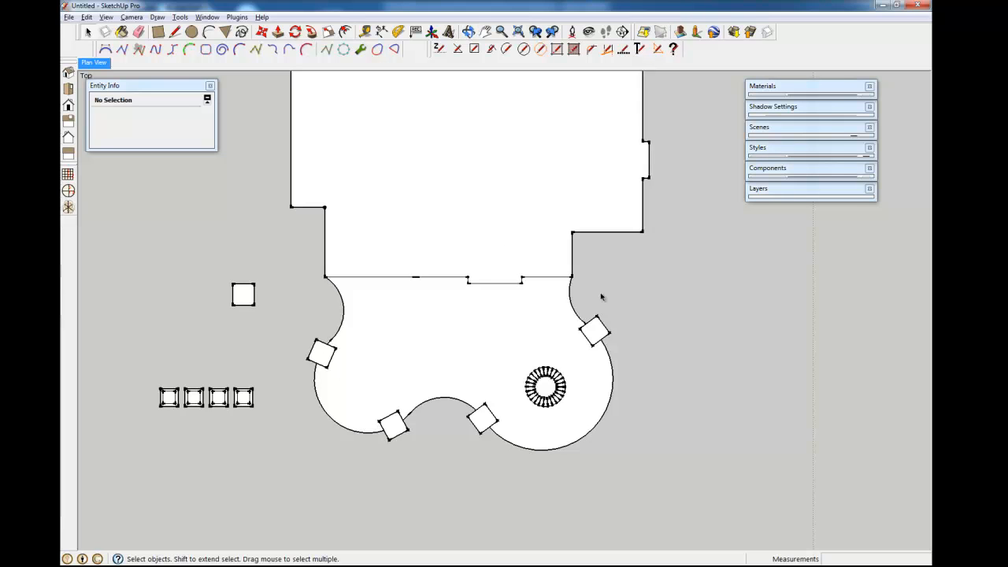
{"action": "middle_click_drag", "start_coordinate": [480, 281], "coordinate": [507, 273], "text": "shift"}
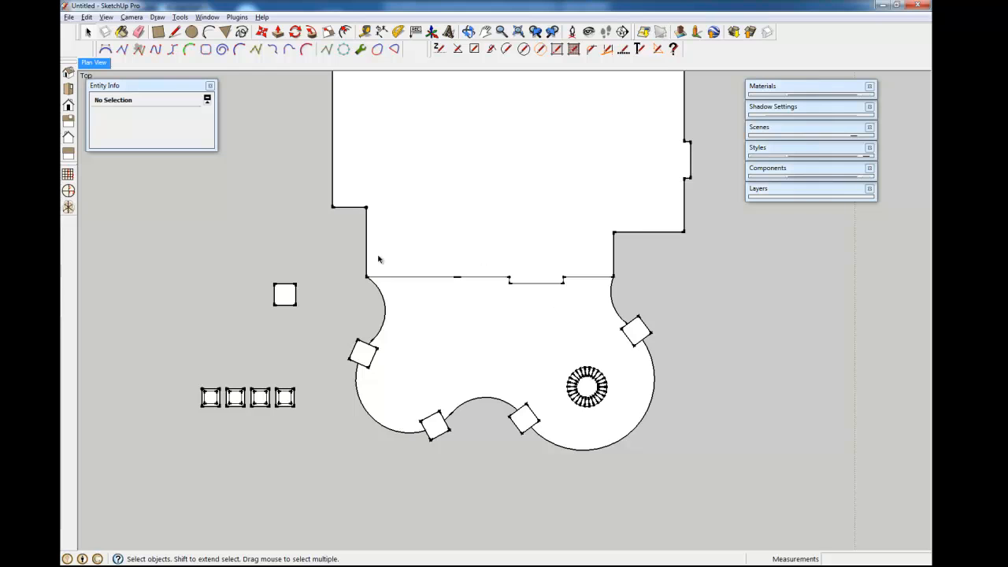
{"action": "mouse_move", "coordinate": [510, 381]}
{"action": "middle_mouse_down", "text": "shift"}
{"action": "mouse_move", "coordinate": [450, 322]}
{"action": "mouse_move", "coordinate": [465, 306]}
{"action": "middle_mouse_up", "text": "shift"}
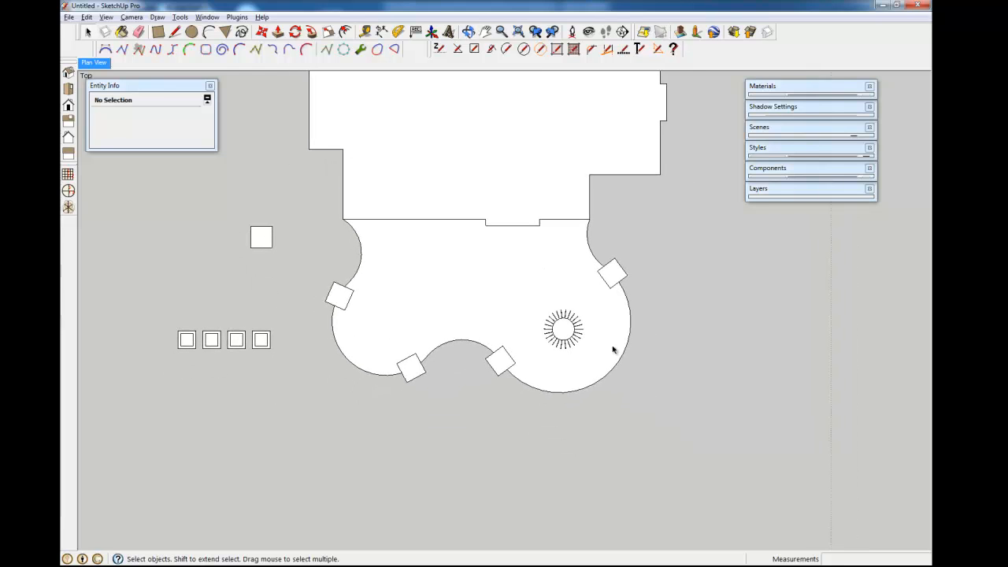
{"action": "left_click", "coordinate": [297, 31]}
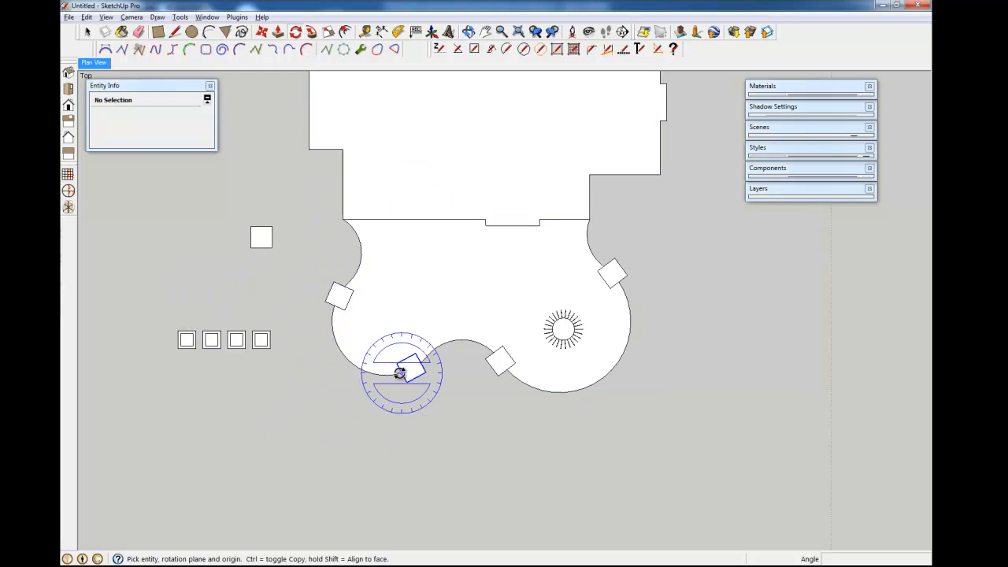
{"action": "scroll", "coordinate": [325, 299], "scroll_direction": "up", "scroll_amount": 6}
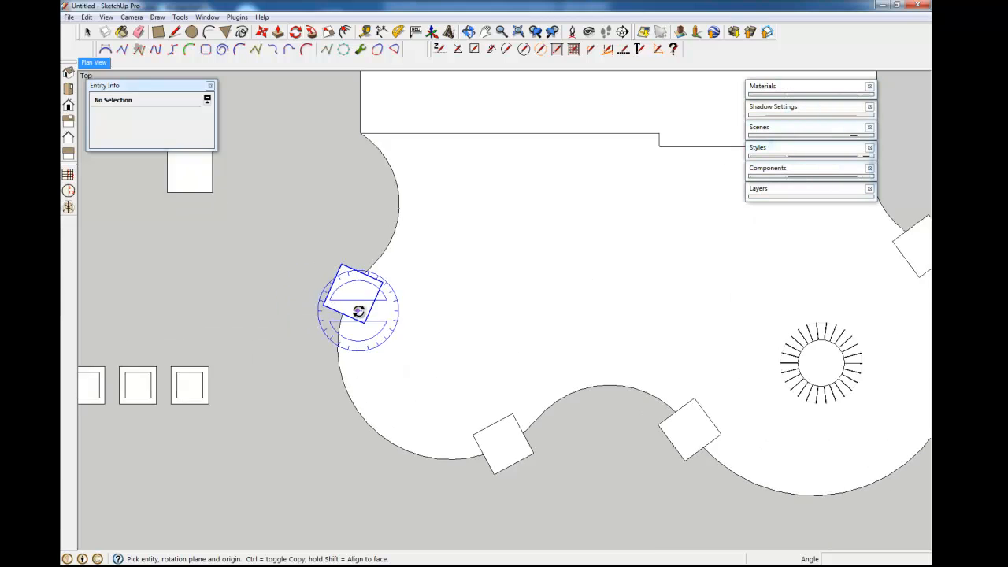
{"action": "left_click_drag", "start_coordinate": [300, 300], "coordinate": [360, 344]}
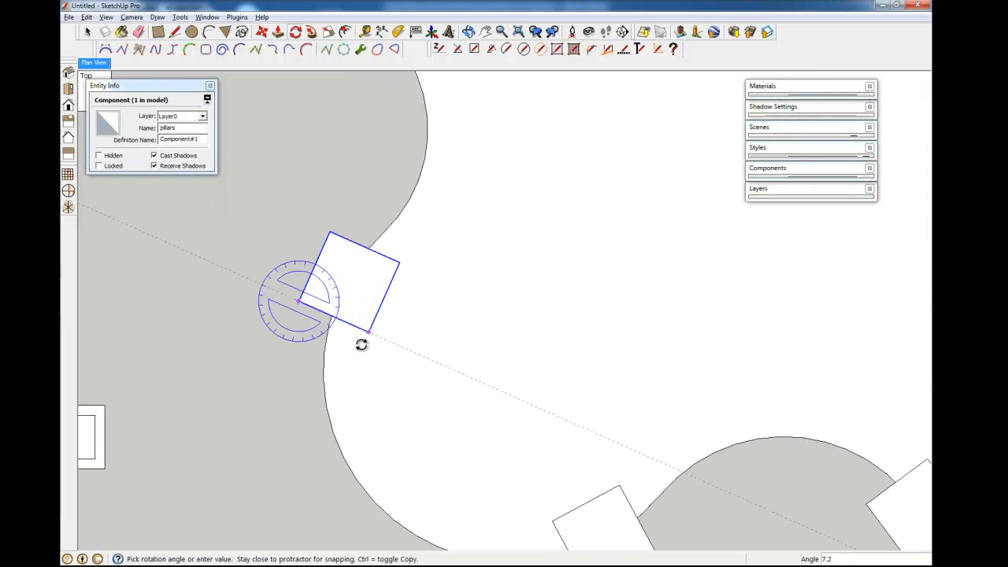
{"action": "left_click", "coordinate": [378, 401]}
- Rotate the lower pillar square about its corner, aligned to its edge, to follow the curve
{"action": "left_click", "coordinate": [557, 523]}
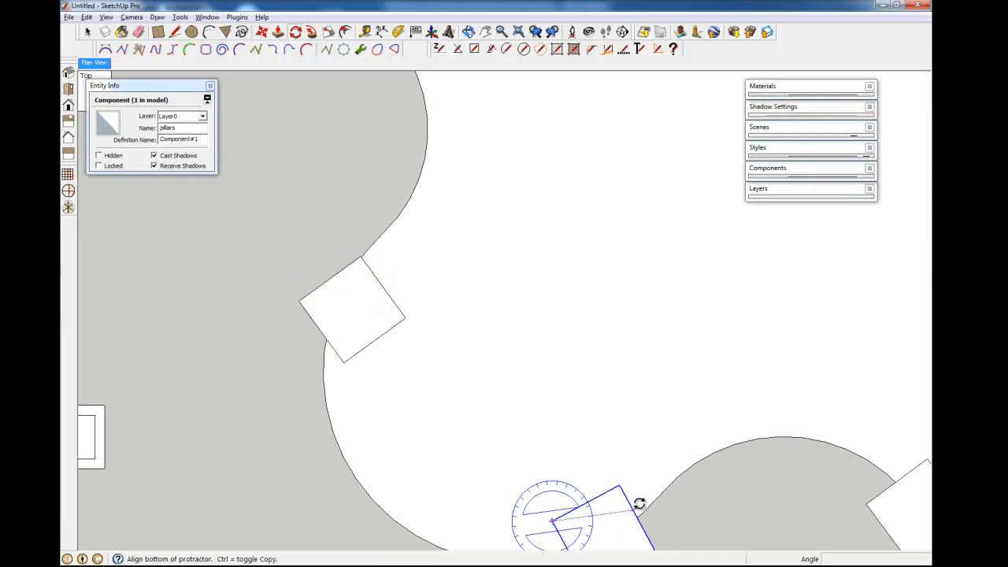
{"action": "left_click", "coordinate": [621, 486]}
{"action": "left_click", "coordinate": [539, 466]}
{"action": "scroll", "coordinate": [666, 450], "scroll_direction": "down", "scroll_amount": 6}
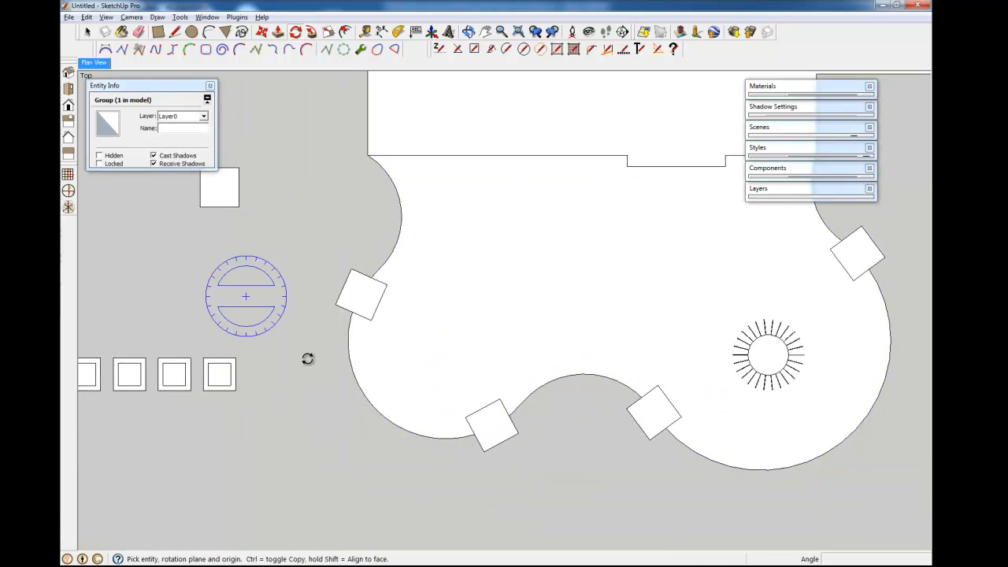
{"action": "middle_click_drag", "start_coordinate": [551, 386], "coordinate": [487, 321], "text": "shift"}
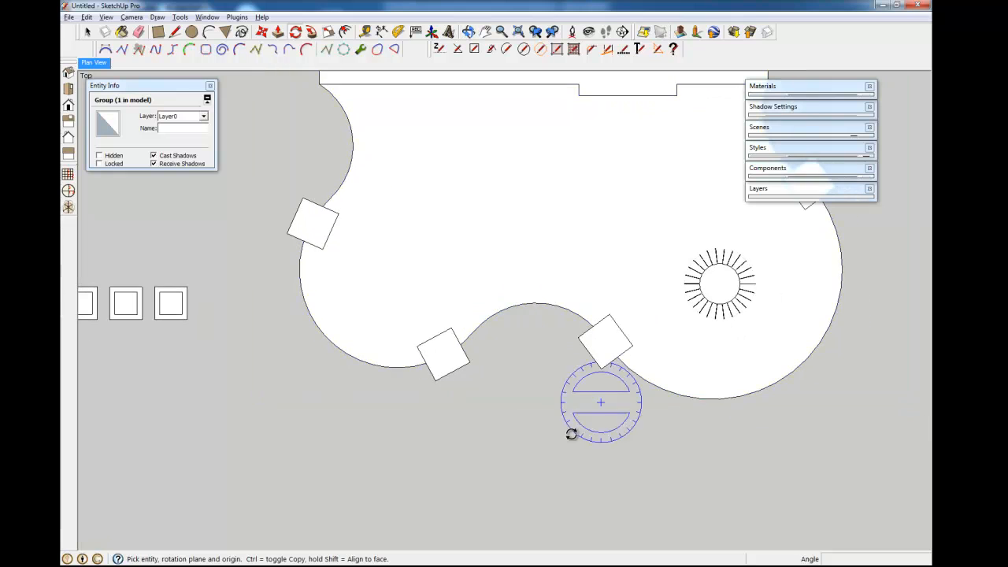
{"action": "scroll", "coordinate": [438, 347], "scroll_direction": "down", "scroll_amount": 2}
{"action": "scroll", "coordinate": [438, 348], "scroll_direction": "down", "scroll_amount": 2}
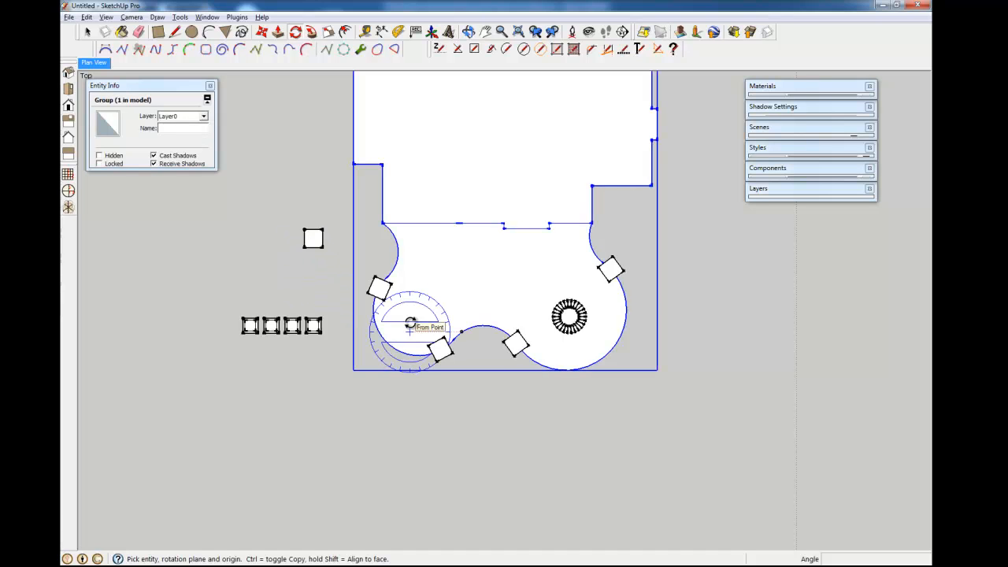
- Switch the model's display to the Engineering style and close the Styles panel
{"action": "left_click", "coordinate": [797, 148]}
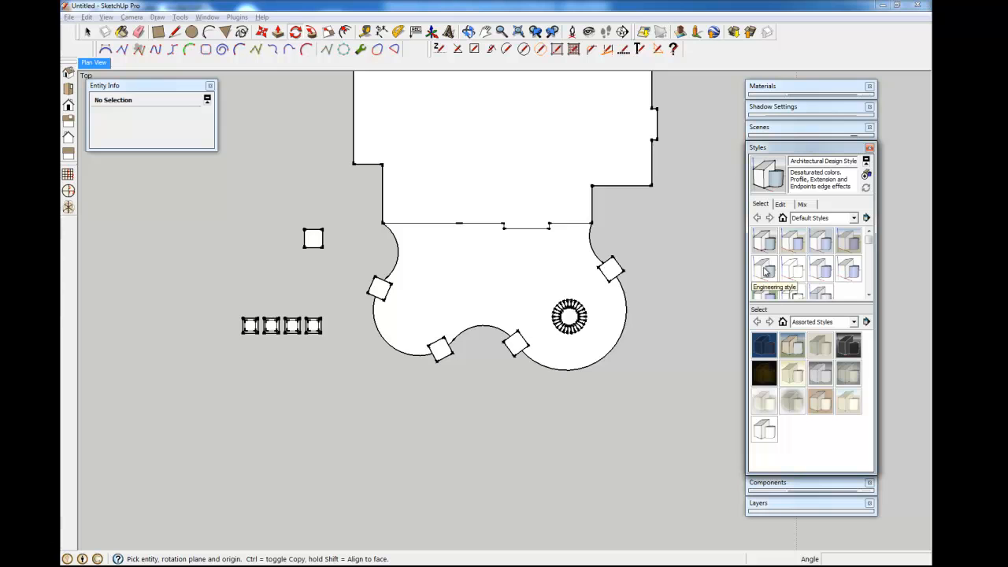
{"action": "left_click", "coordinate": [765, 270]}
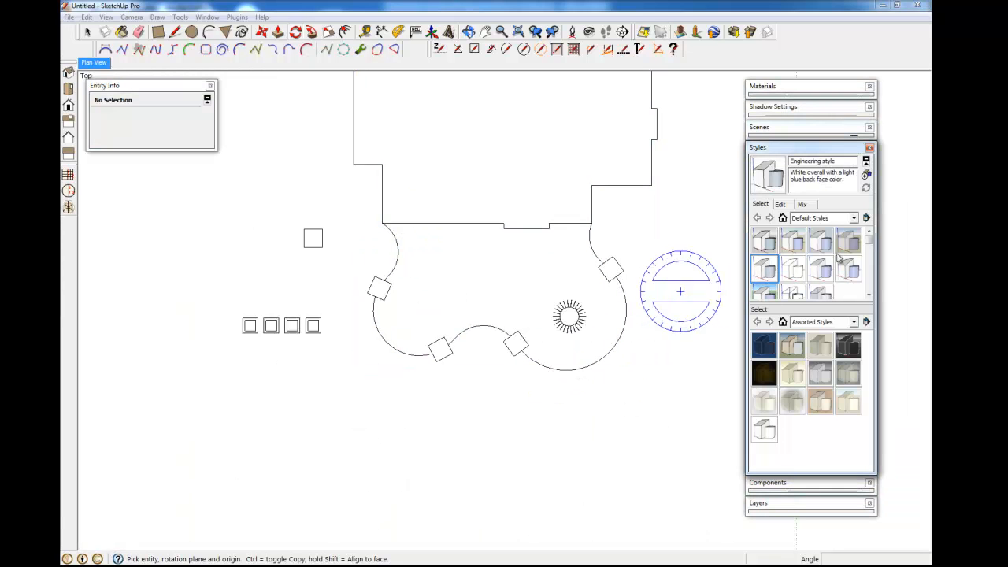
{"action": "left_click", "coordinate": [825, 149]}
{"action": "middle_click_drag", "start_coordinate": [486, 457], "coordinate": [454, 473], "text": "shift"}
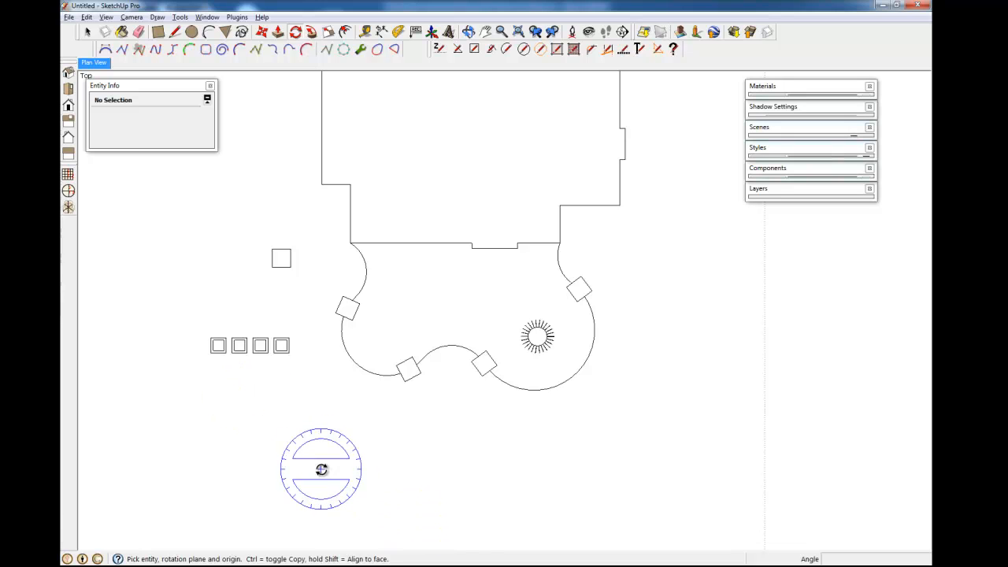
- Zoom in and rotate the border pillar square about its corner to roughly 54.6°
{"action": "scroll", "coordinate": [304, 371], "scroll_direction": "up", "scroll_amount": 4}
{"action": "scroll", "coordinate": [314, 241], "scroll_direction": "up", "scroll_amount": 7}
{"action": "middle_click_drag", "start_coordinate": [315, 240], "coordinate": [284, 399], "text": "shift"}
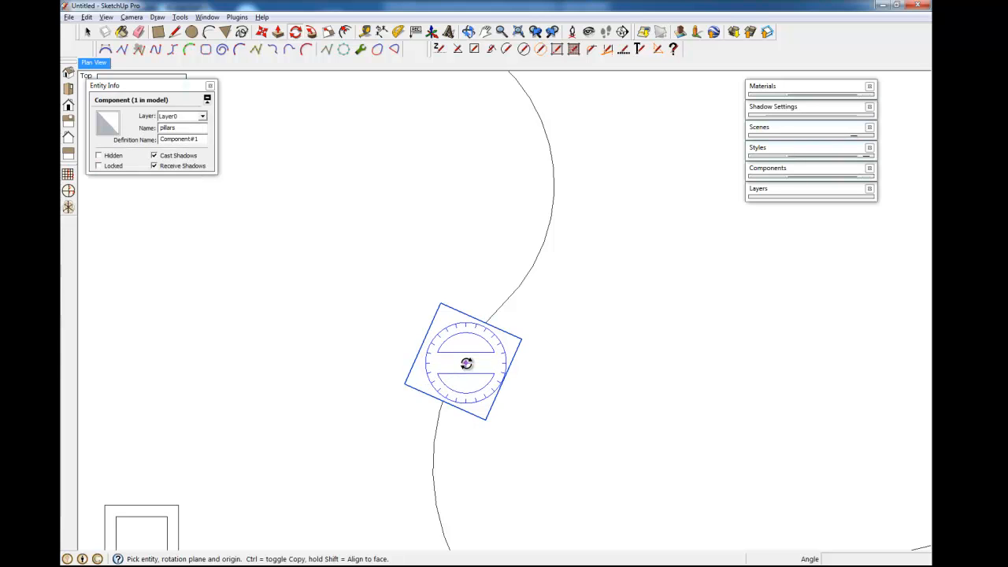
{"action": "left_click", "coordinate": [522, 339]}
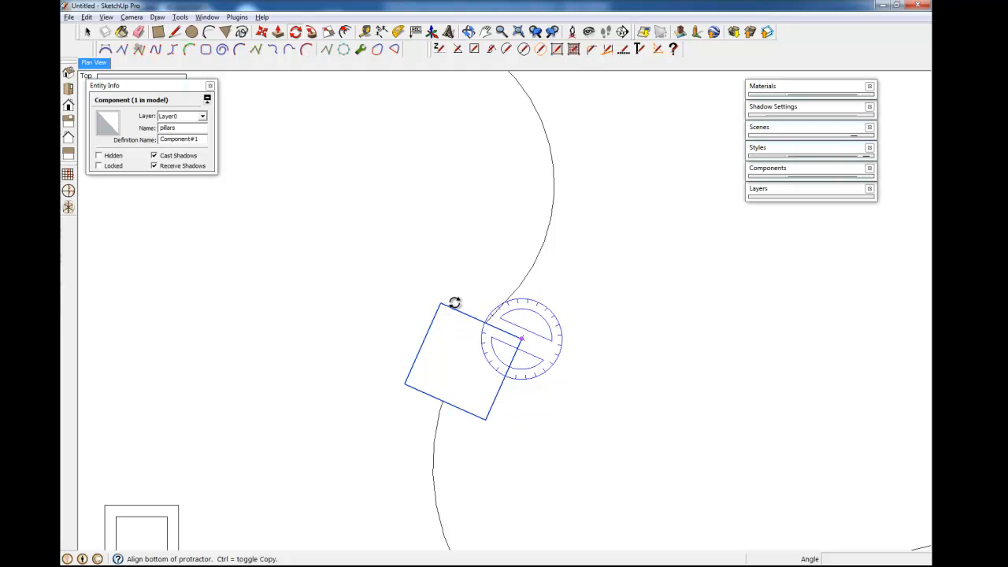
{"action": "left_click", "coordinate": [440, 303]}
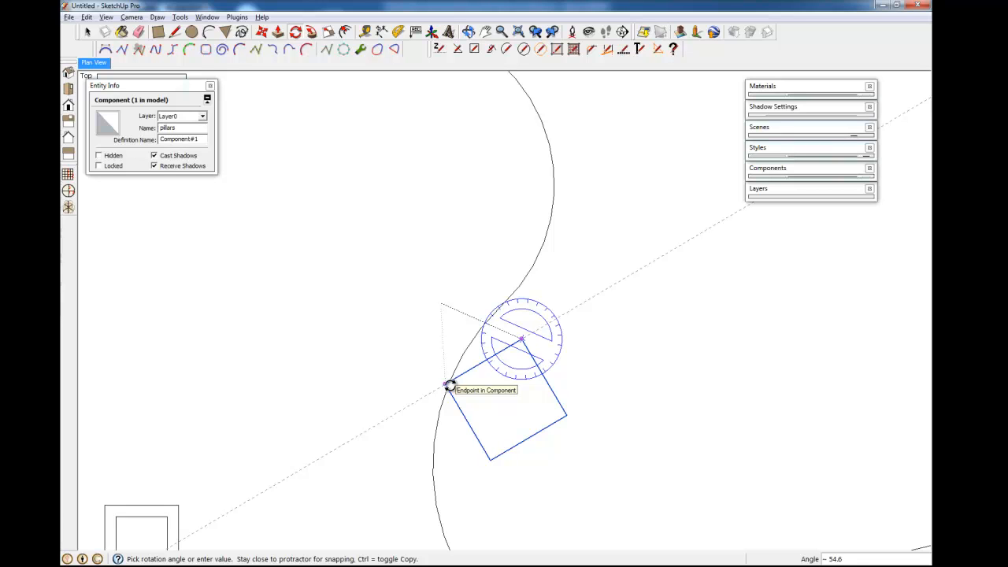
{"action": "left_click", "coordinate": [448, 386]}
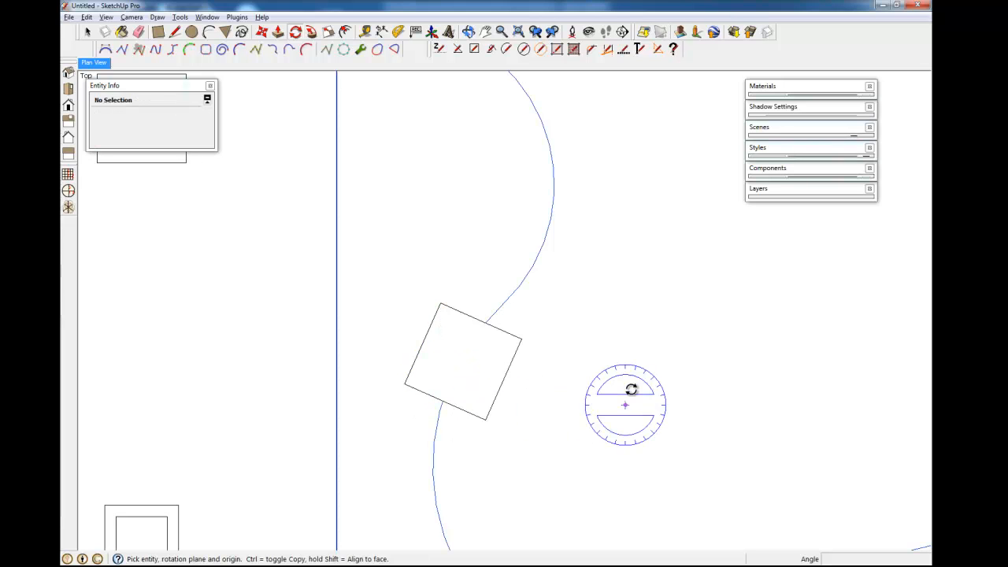
- Select the rotated pillar square and orbit to inspect it in 3D
{"action": "key", "text": "m"}
{"action": "key", "text": "space"}
{"action": "left_click", "coordinate": [500, 358]}
{"action": "key", "text": "m"}
{"action": "middle_click_drag", "start_coordinate": [527, 340], "coordinate": [459, 276]}
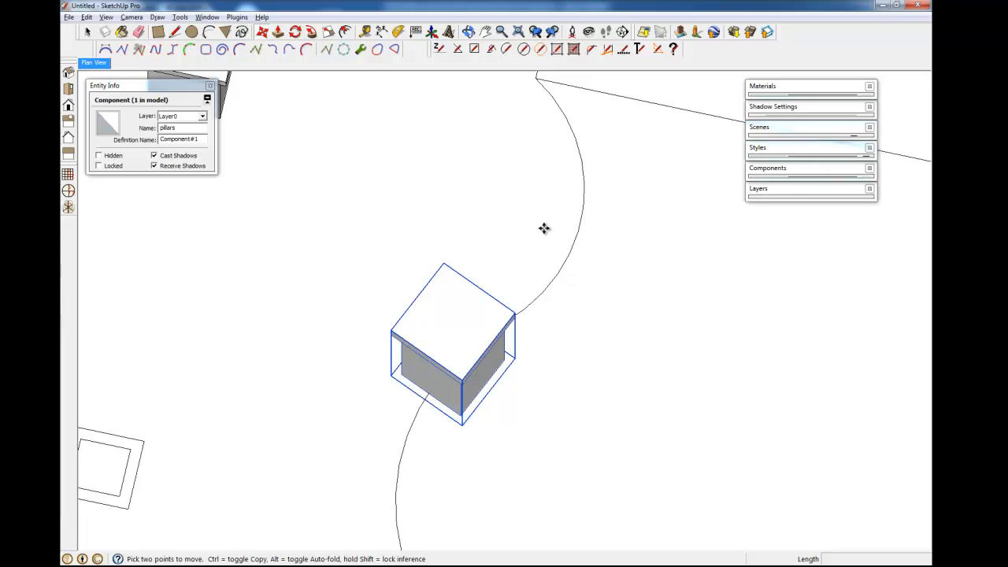
- Switch the camera to parallel projection and return to the top plan view
{"action": "left_click", "coordinate": [136, 17]}
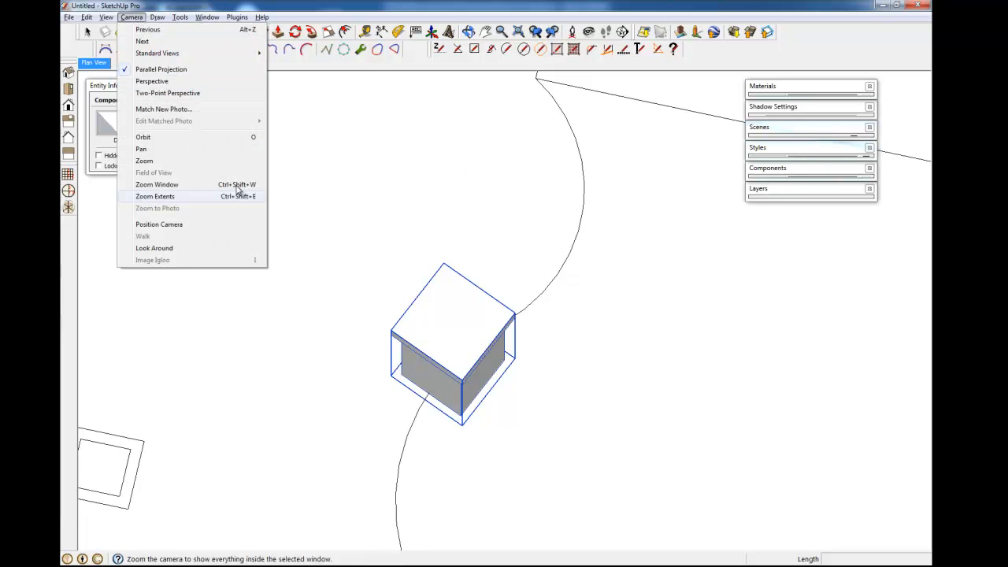
{"action": "left_click", "coordinate": [131, 17]}
{"action": "left_click", "coordinate": [161, 68]}
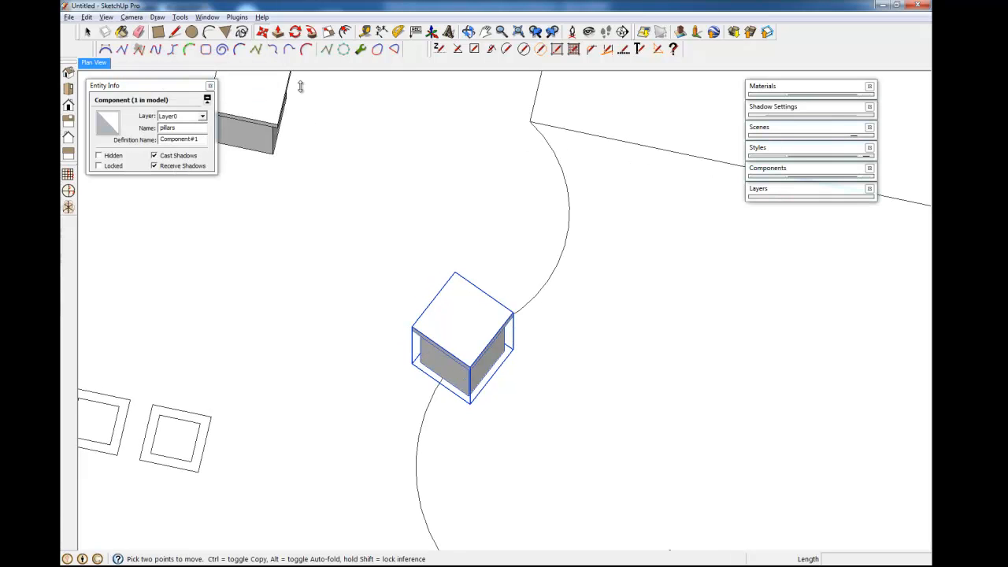
{"action": "left_click", "coordinate": [108, 50]}
{"action": "scroll", "coordinate": [409, 217], "scroll_direction": "down", "scroll_amount": 6}
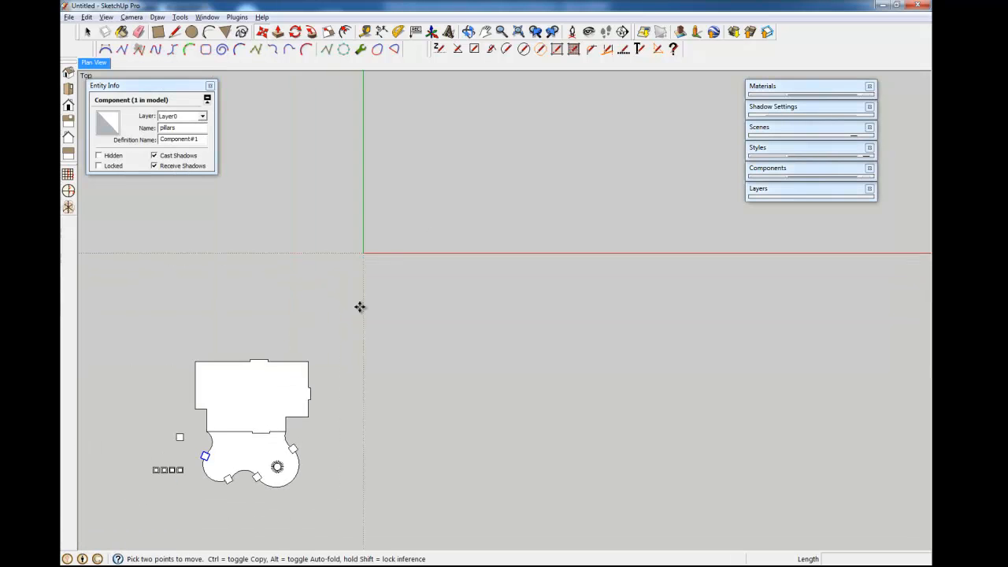
{"action": "middle_click_drag", "start_coordinate": [275, 414], "coordinate": [477, 270], "text": "shift"}
{"action": "scroll", "coordinate": [477, 311], "scroll_direction": "up", "scroll_amount": 4}
{"action": "scroll", "coordinate": [401, 341], "scroll_direction": "up", "scroll_amount": 5}
{"action": "middle_click_drag", "start_coordinate": [286, 326], "coordinate": [582, 330], "text": "shift"}
{"action": "middle_click_drag", "start_coordinate": [445, 241], "coordinate": [382, 298], "text": "shift"}
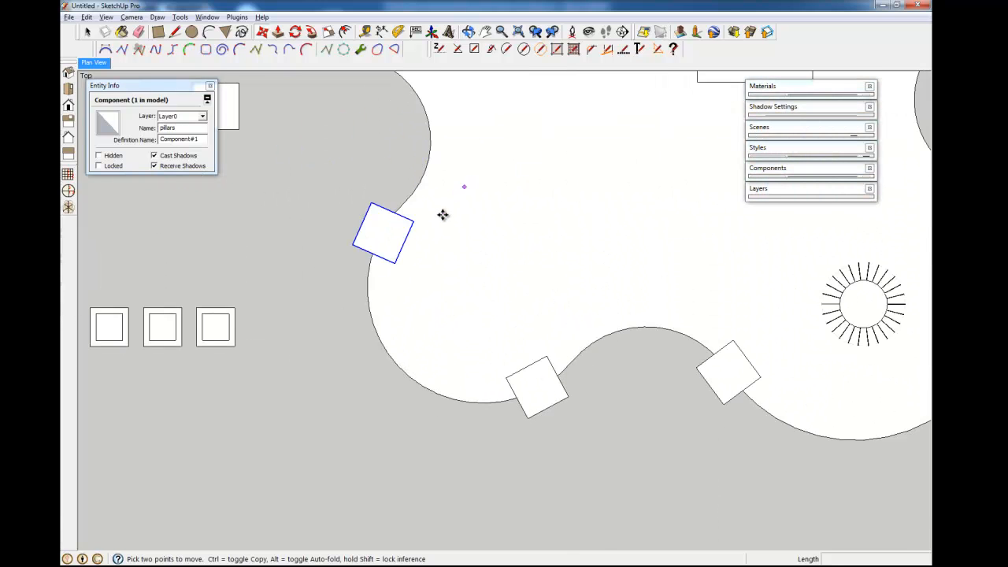
{"action": "scroll", "coordinate": [441, 217], "scroll_direction": "up", "scroll_amount": 7}
- Move the pillar by its corner onto the upper curve of the terrace edge
{"action": "key", "text": "q"}
{"action": "key", "text": "m"}
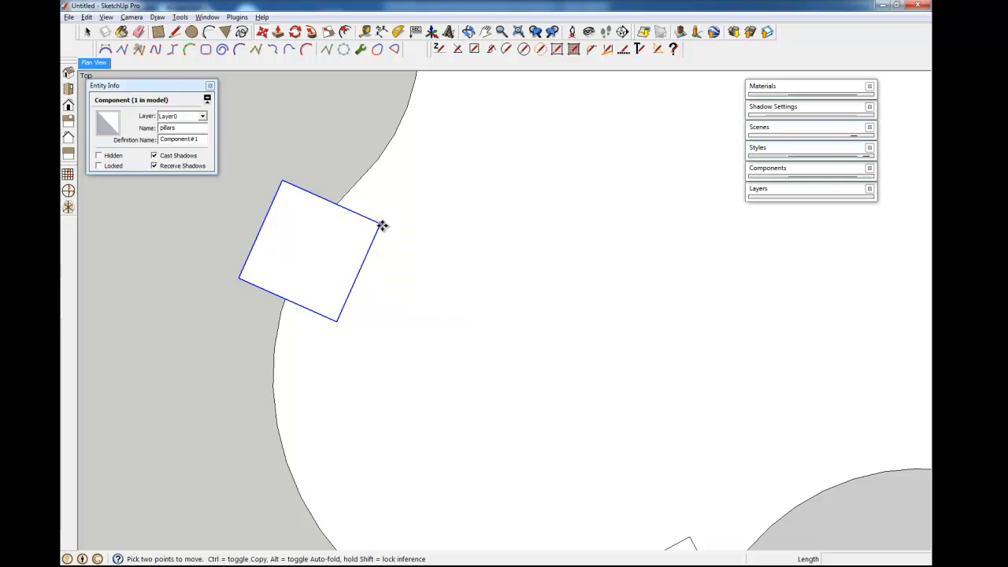
{"action": "left_click", "coordinate": [380, 224]}
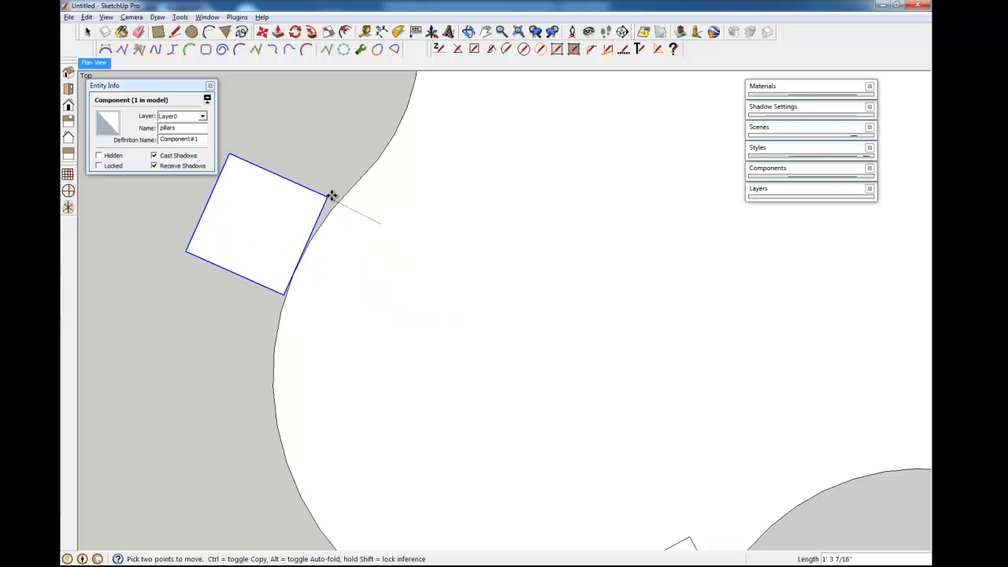
{"action": "left_click", "coordinate": [293, 133]}
{"action": "scroll", "coordinate": [456, 214], "scroll_direction": "down", "scroll_amount": 5}
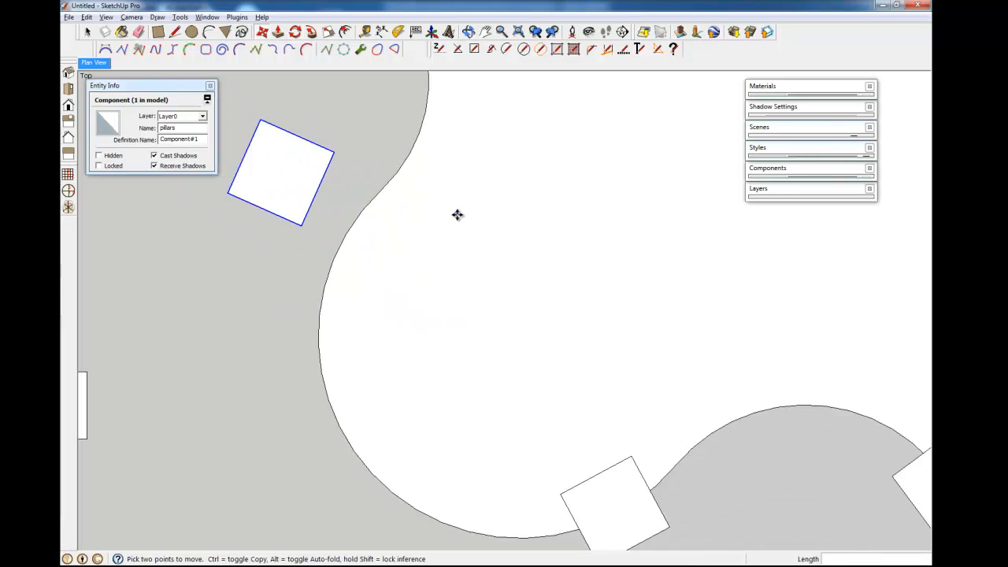
{"action": "key", "text": "space"}
{"action": "left_click", "coordinate": [196, 354]}
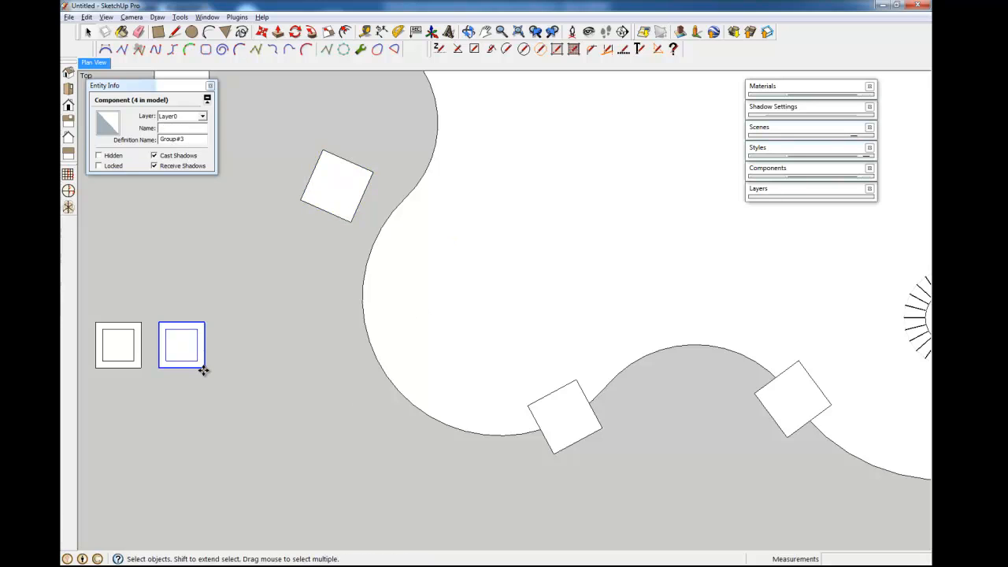
- Move the selected square by its corner beside the curved edge
{"action": "key", "text": "m"}
{"action": "left_click", "coordinate": [204, 368]}
{"action": "left_click", "coordinate": [366, 269]}
{"action": "scroll", "coordinate": [366, 236], "scroll_direction": "up", "scroll_amount": 4}
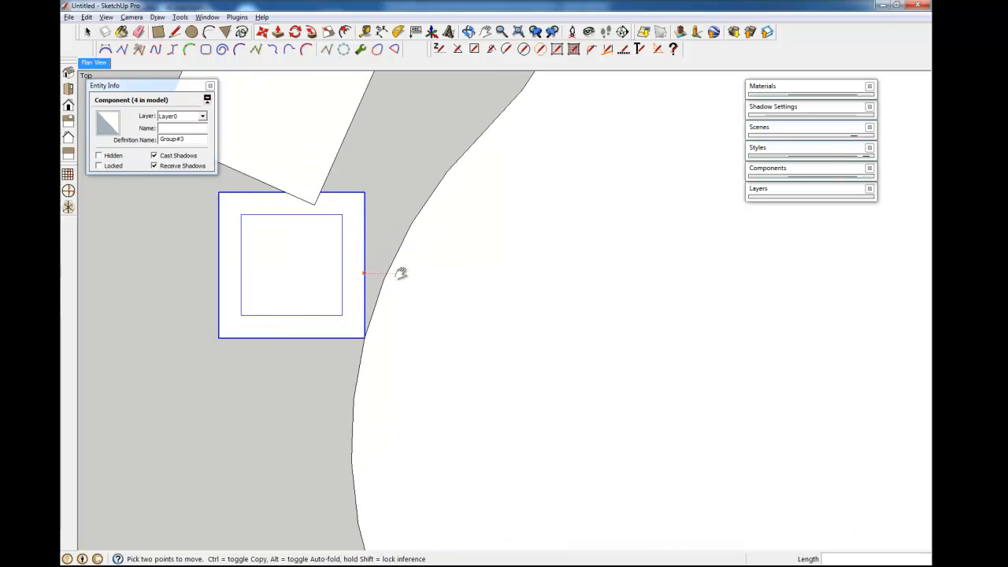
{"action": "middle_click_drag", "start_coordinate": [401, 273], "coordinate": [459, 305], "text": "shift"}
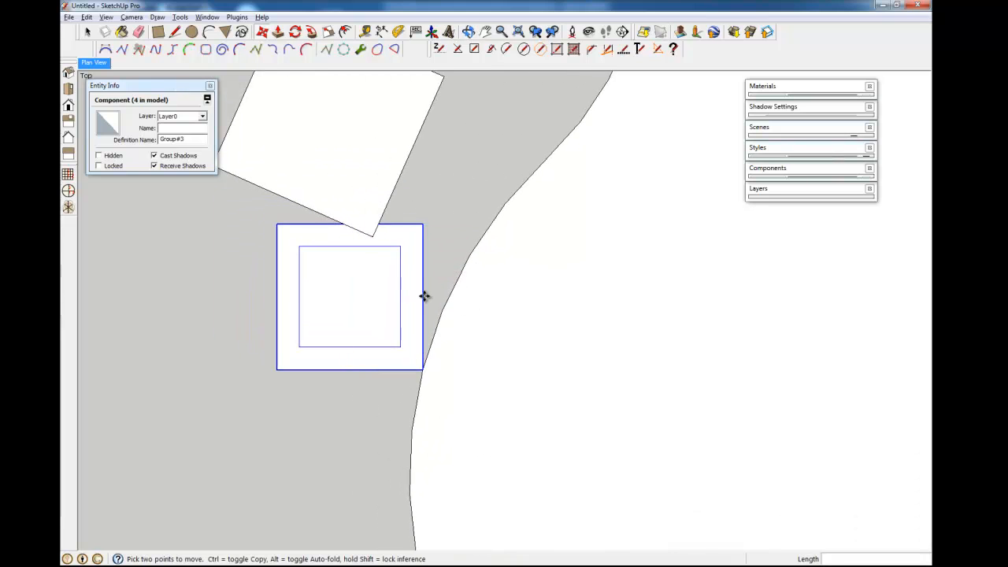
{"action": "scroll", "coordinate": [538, 310], "scroll_direction": "down", "scroll_amount": 1}
{"action": "middle_click_drag", "start_coordinate": [541, 313], "coordinate": [490, 363], "text": "shift"}
- Move the tilted pillar square further up and to the left, out of the way
{"action": "key", "text": "space"}
{"action": "left_click", "coordinate": [343, 218]}
{"action": "key", "text": "m"}
{"action": "left_click", "coordinate": [366, 226]}
{"action": "left_click", "coordinate": [300, 177]}
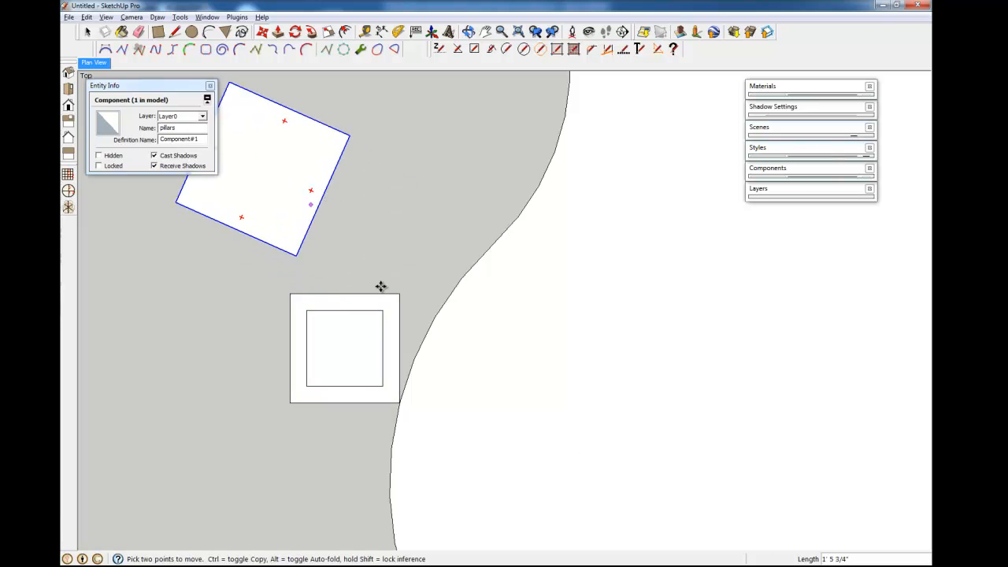
{"action": "key", "text": "space"}
{"action": "middle_click_drag", "start_coordinate": [462, 357], "coordinate": [454, 300], "text": "shift"}
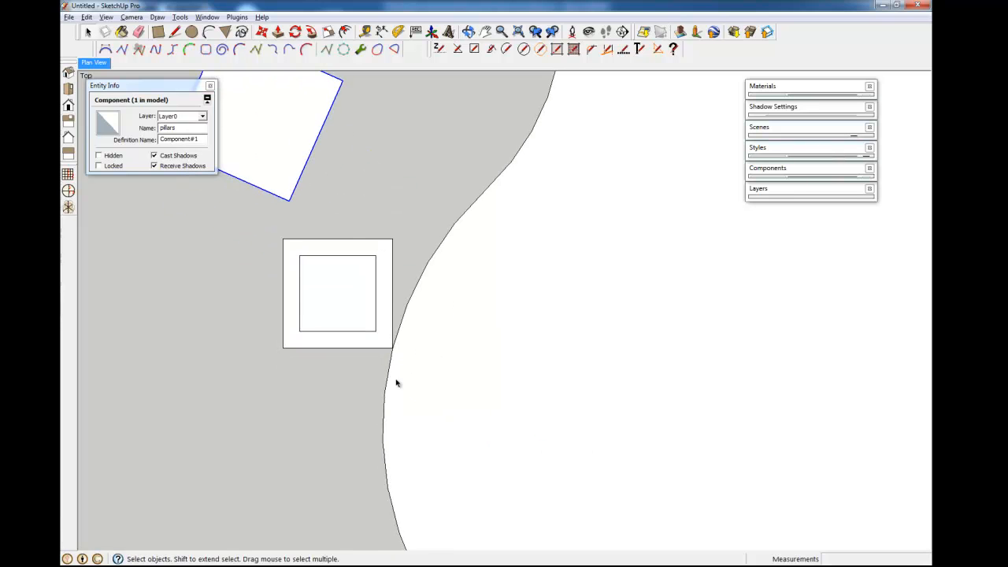
{"action": "scroll", "coordinate": [440, 356], "scroll_direction": "up", "scroll_amount": 7}
{"action": "scroll", "coordinate": [439, 340], "scroll_direction": "down", "scroll_amount": 3}
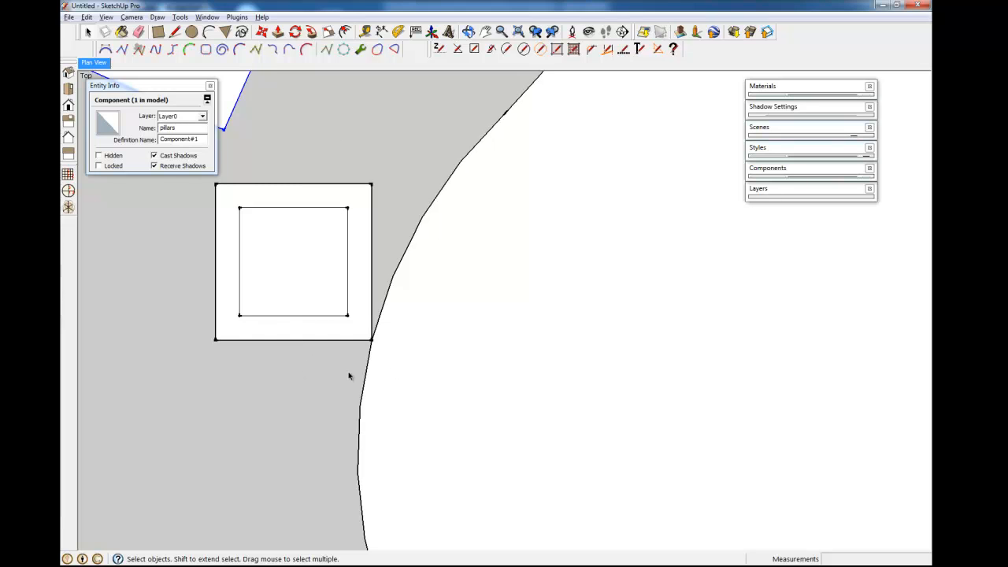
- Move the framed square by its bottom-edge midpoint onto the curved border
{"action": "key", "text": "m"}
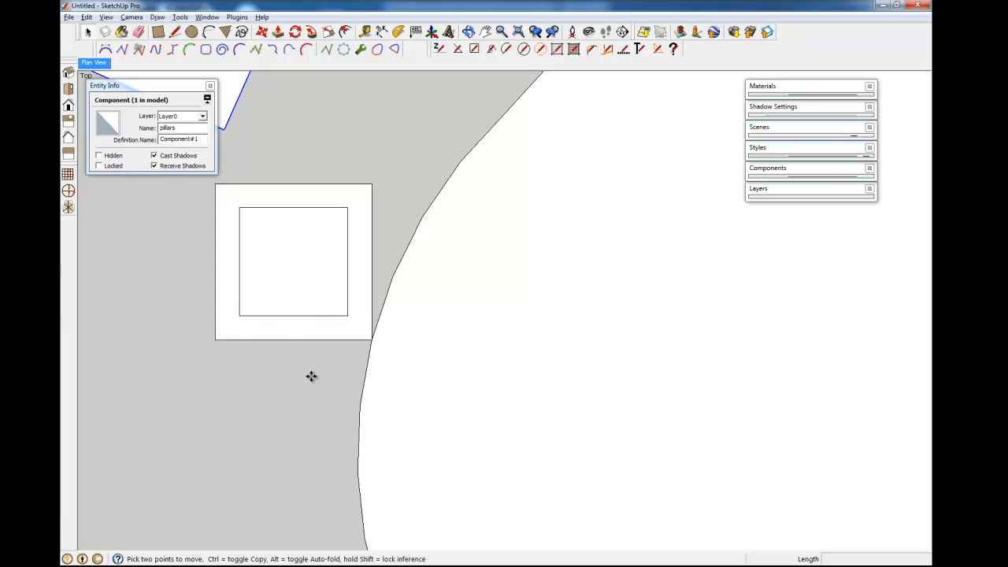
{"action": "key", "text": "space"}
{"action": "left_click", "coordinate": [303, 326]}
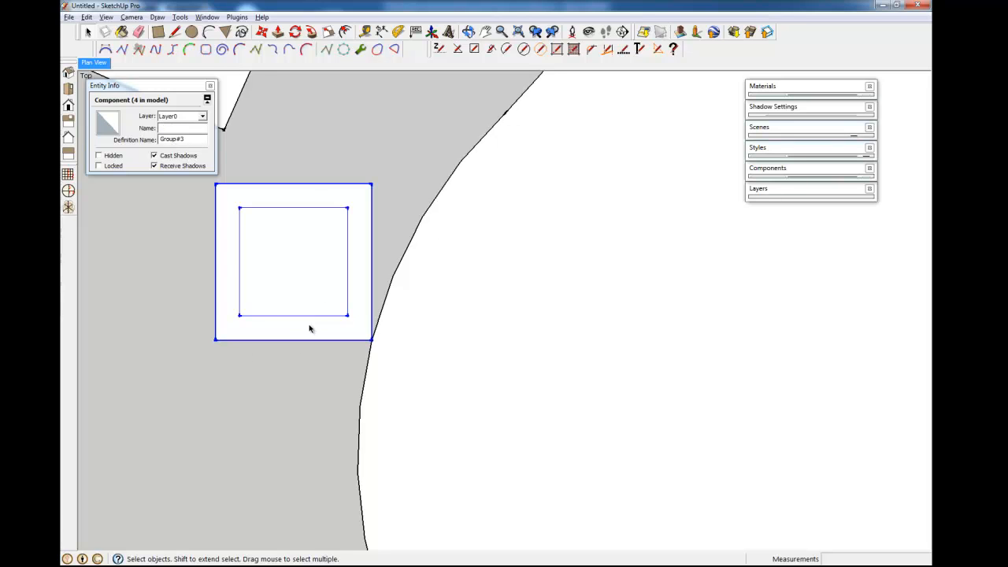
{"action": "key", "text": "m"}
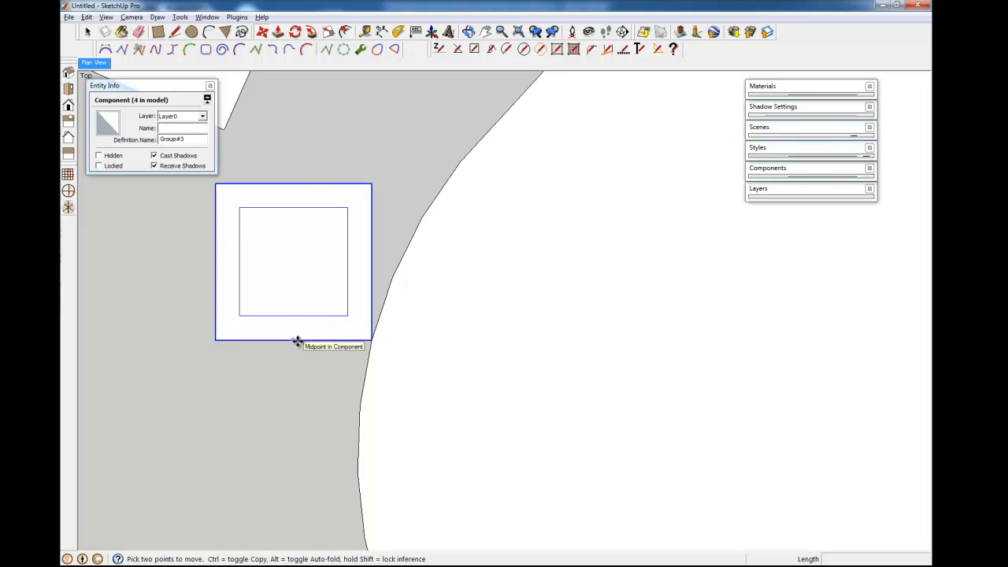
{"action": "left_click", "coordinate": [296, 340]}
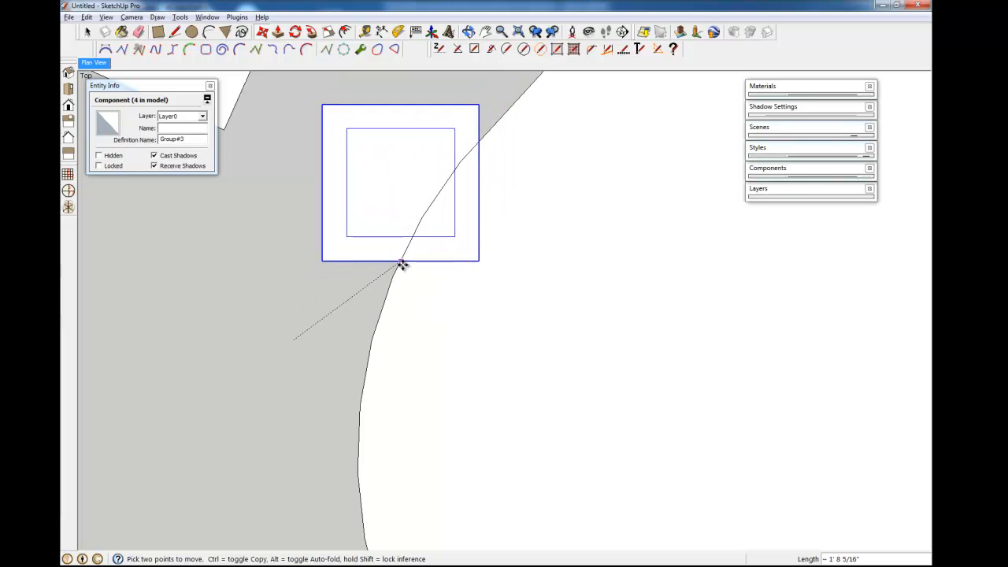
{"action": "left_click", "coordinate": [393, 276]}
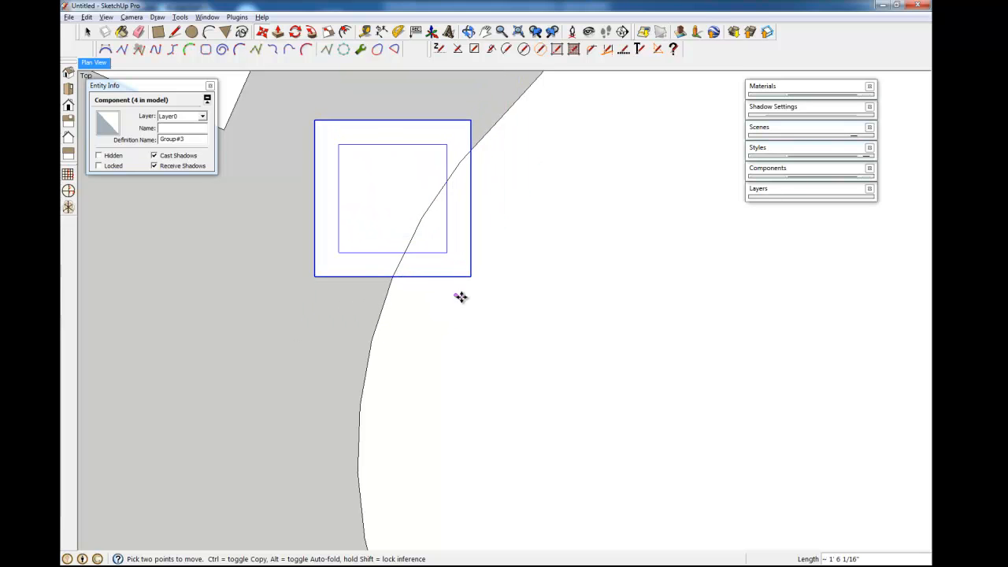
{"action": "scroll", "coordinate": [423, 282], "scroll_direction": "down", "scroll_amount": 2}
{"action": "middle_click_drag", "start_coordinate": [475, 339], "coordinate": [425, 362], "text": "shift"}
- Rotate the framed square about 32.5° around its contact point so it follows the curve
{"action": "left_click", "coordinate": [295, 32]}
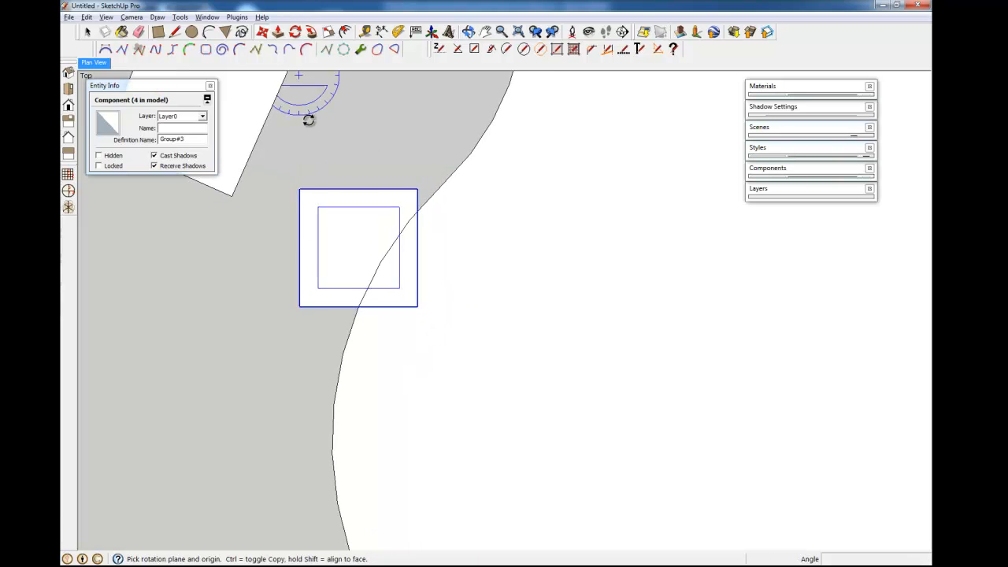
{"action": "left_click", "coordinate": [359, 307]}
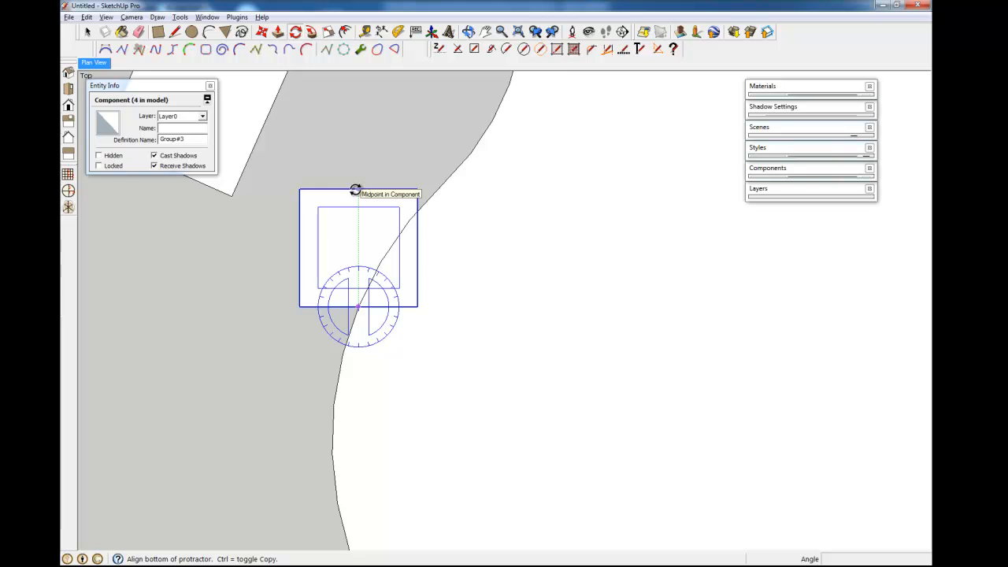
{"action": "left_click", "coordinate": [355, 189]}
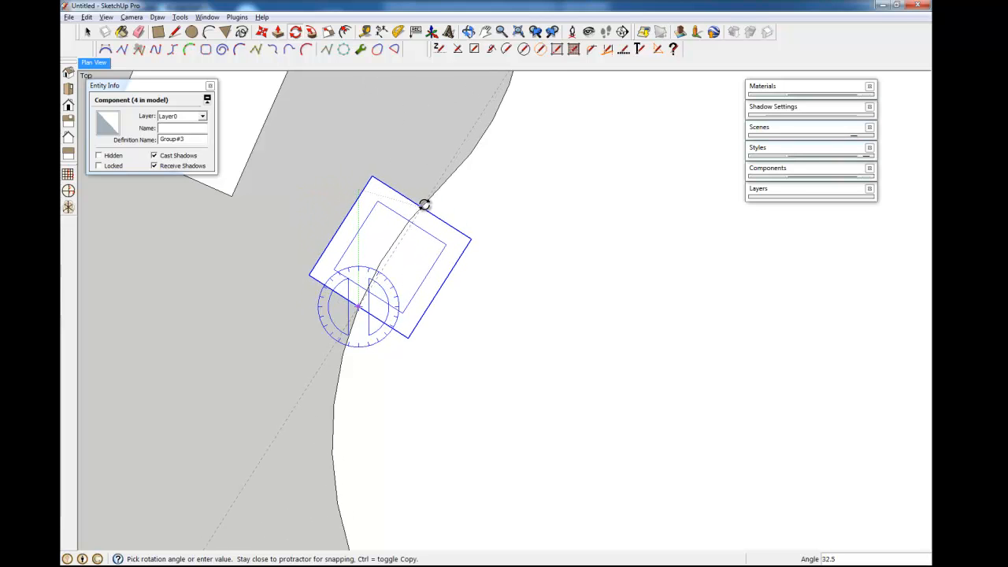
{"action": "left_click", "coordinate": [423, 204]}
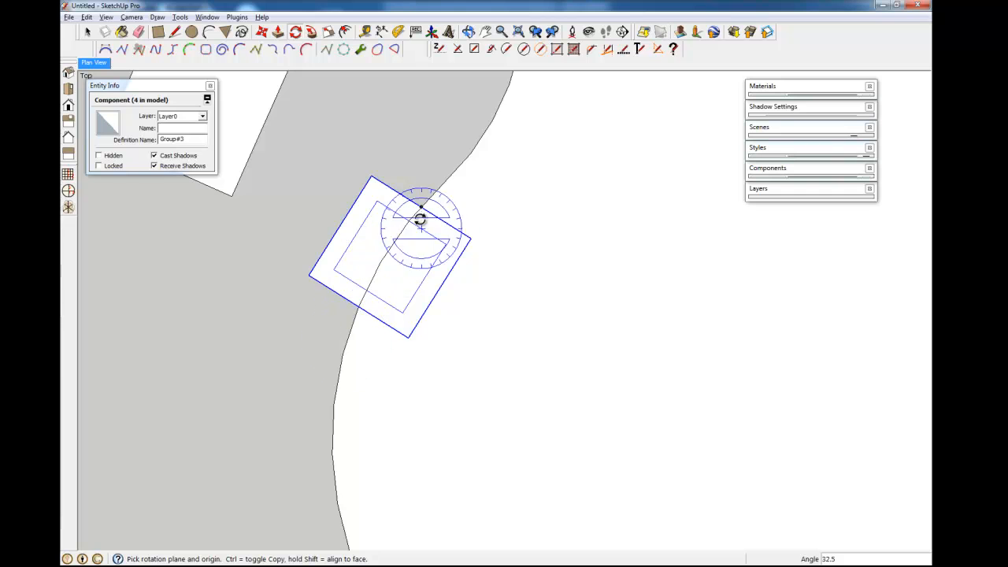
{"action": "scroll", "coordinate": [445, 213], "scroll_direction": "down", "scroll_amount": 5}
{"action": "middle_click_drag", "start_coordinate": [574, 397], "coordinate": [574, 515], "text": "shift"}
{"action": "scroll", "coordinate": [426, 318], "scroll_direction": "up", "scroll_amount": 5}
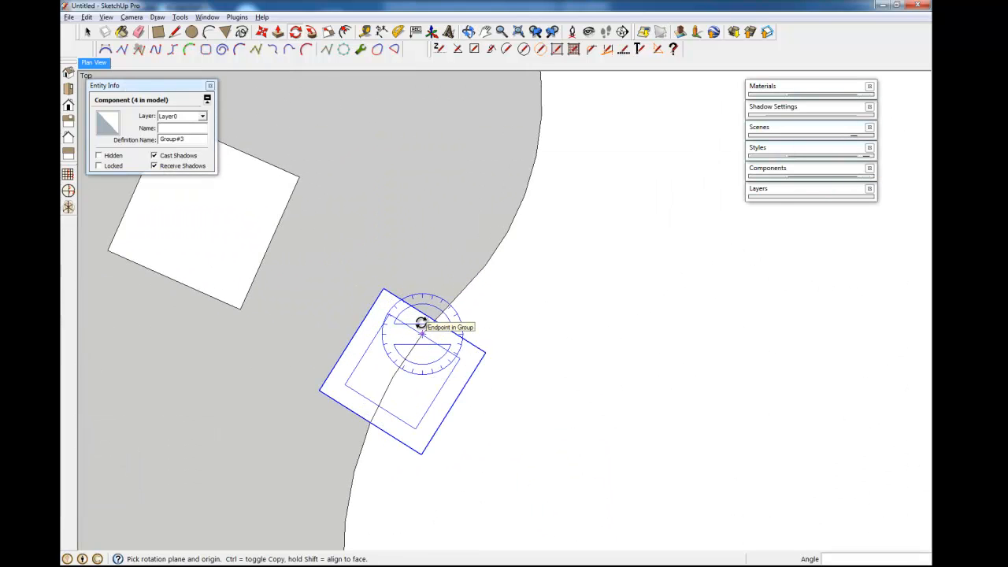
{"action": "scroll", "coordinate": [473, 261], "scroll_direction": "down", "scroll_amount": 5}
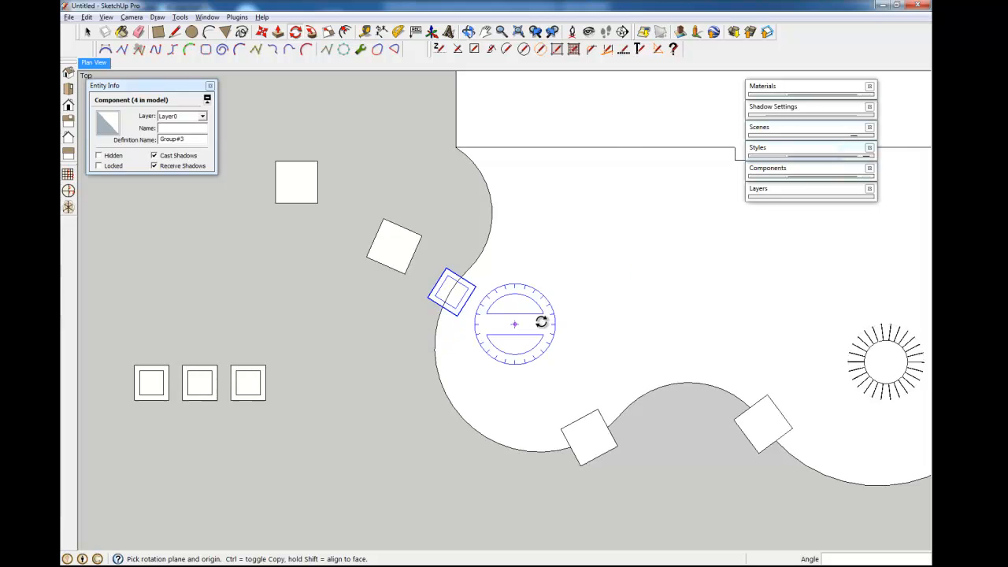
{"action": "middle_click_drag", "start_coordinate": [574, 314], "coordinate": [533, 331], "text": "shift"}
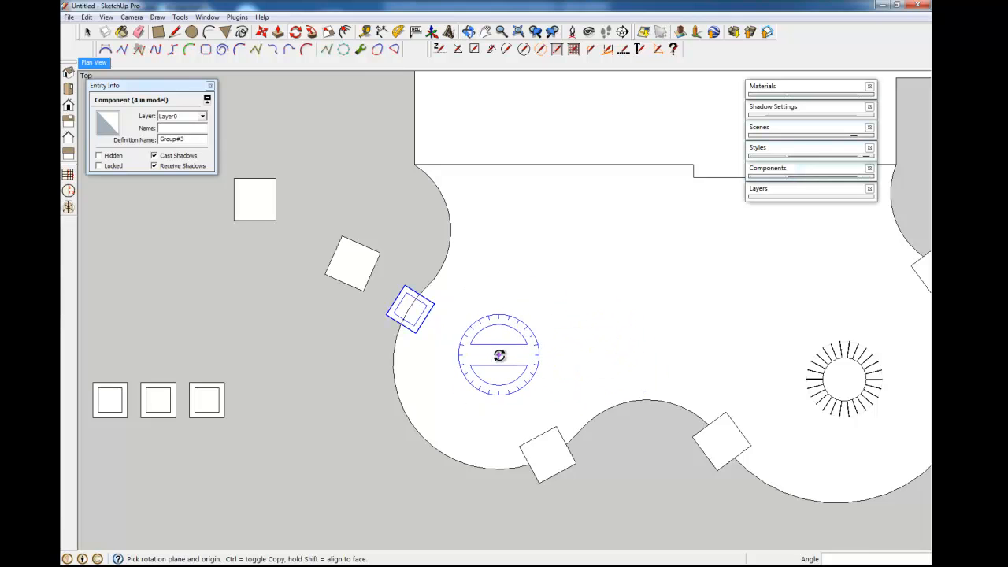
{"action": "middle_click_drag", "start_coordinate": [525, 417], "coordinate": [497, 341], "text": "shift"}
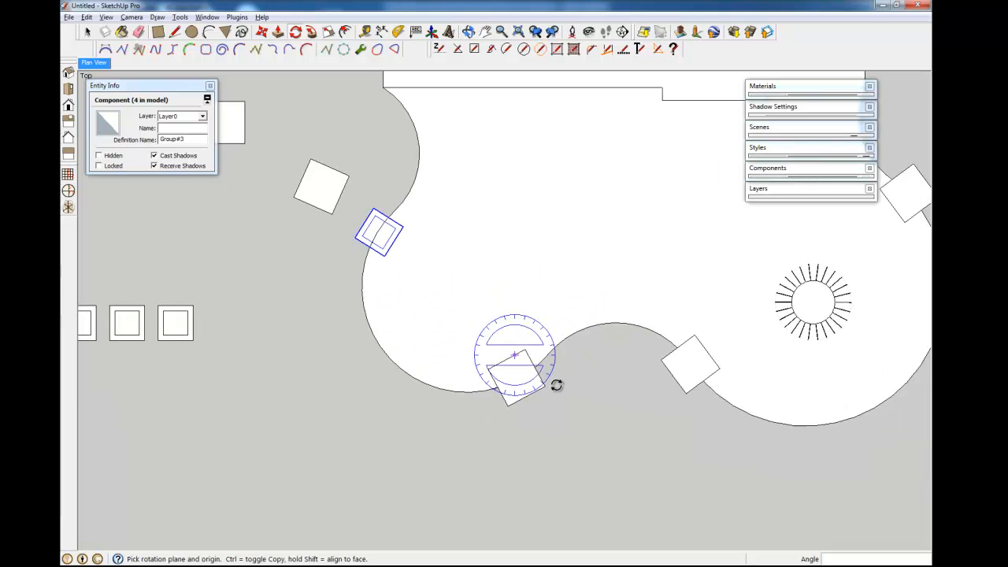
{"action": "key", "text": "space"}
- Select the third framed square and bring the row of three squares into view
{"action": "left_click", "coordinate": [186, 333]}
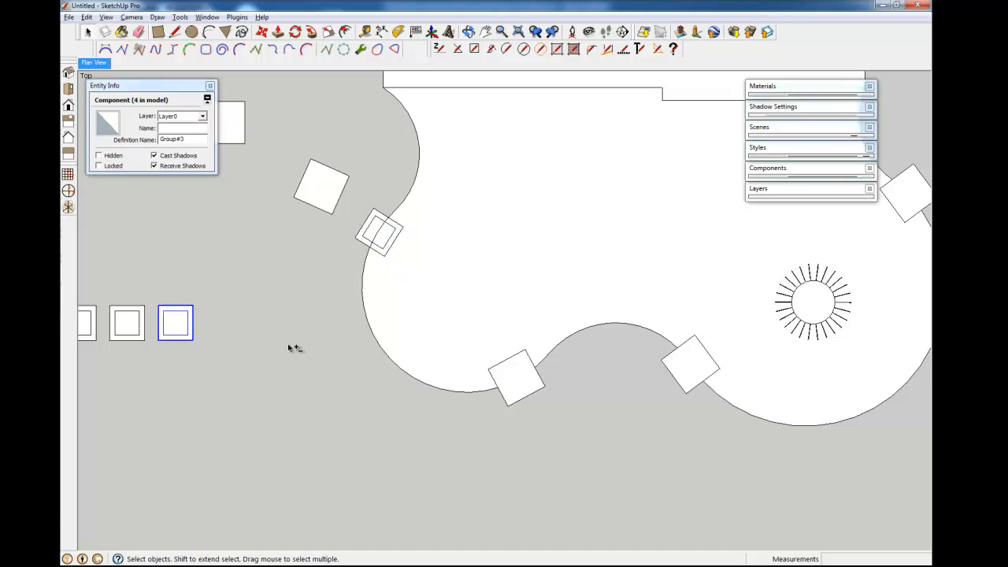
{"action": "middle_click_drag", "start_coordinate": [313, 353], "coordinate": [420, 369], "text": "shift"}
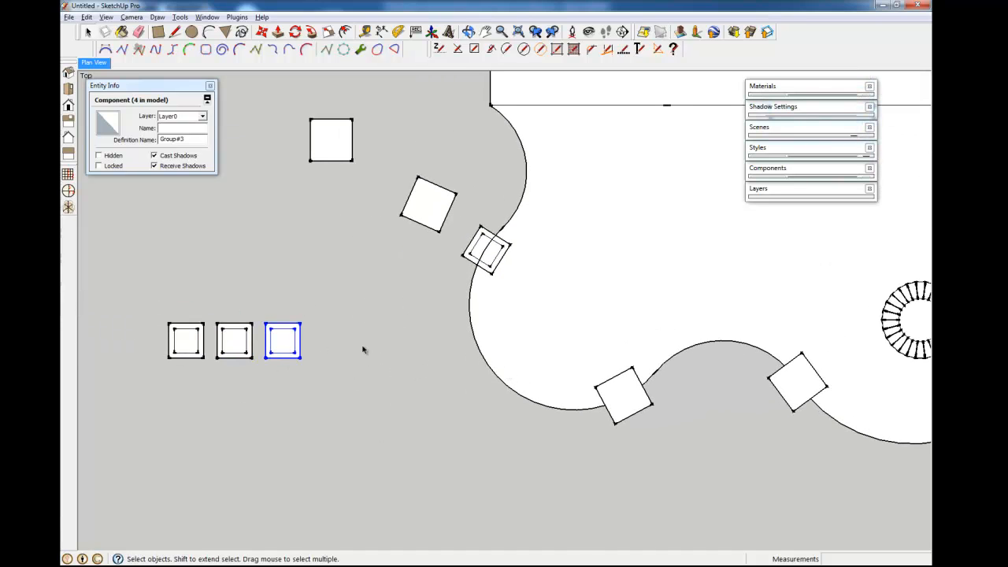
{"action": "key", "text": "m"}
{"action": "scroll", "coordinate": [418, 260], "scroll_direction": "down", "scroll_amount": 3}
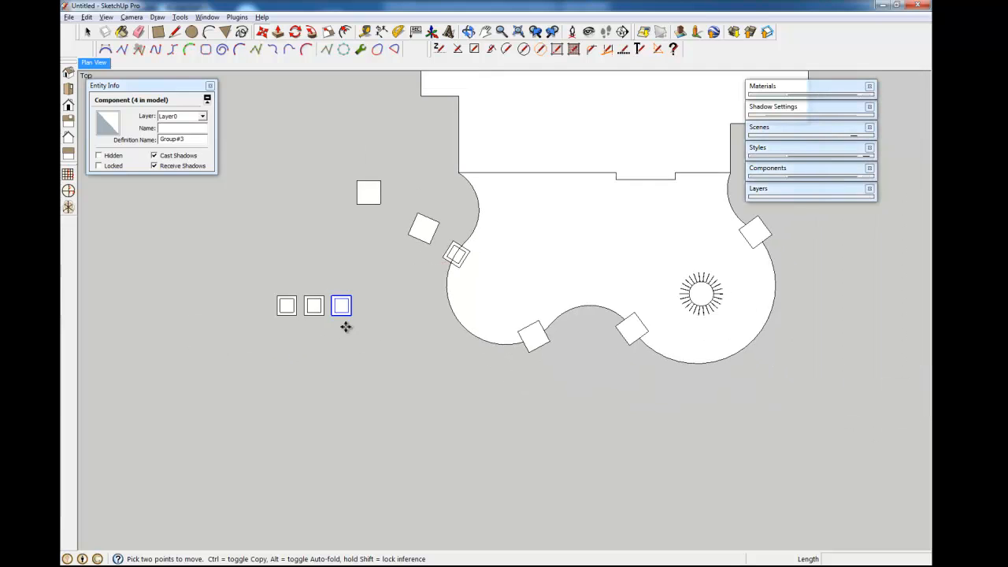
{"action": "scroll", "coordinate": [373, 307], "scroll_direction": "up", "scroll_amount": 5}
{"action": "scroll", "coordinate": [374, 301], "scroll_direction": "down", "scroll_amount": 3}
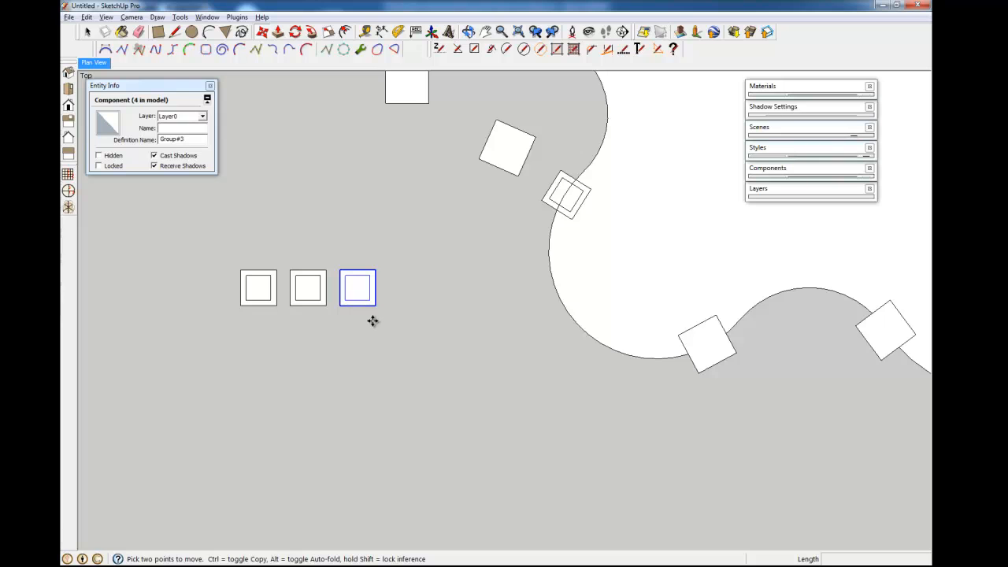
- Draw a circle of about 4' 10 1/8" radius below the third square, touching its bottom edge
{"action": "key", "text": "c"}
{"action": "left_click", "coordinate": [362, 411]}
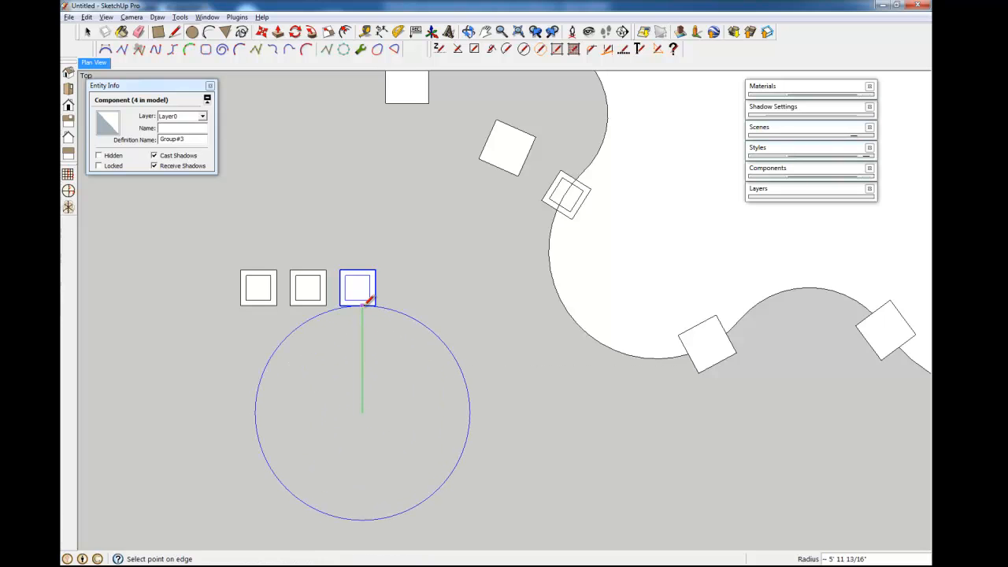
{"action": "key", "text": "space"}
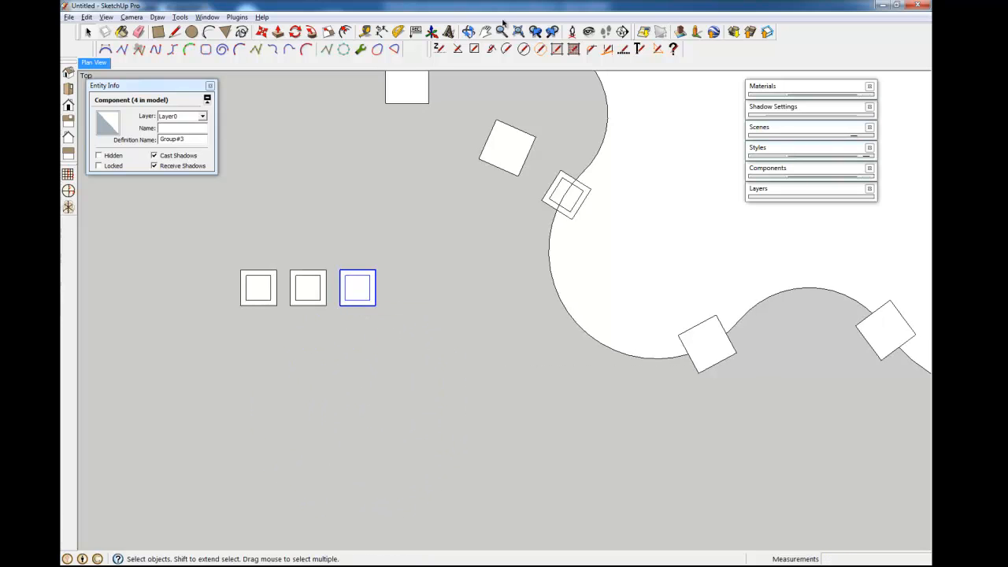
{"action": "left_click", "coordinate": [384, 383]}
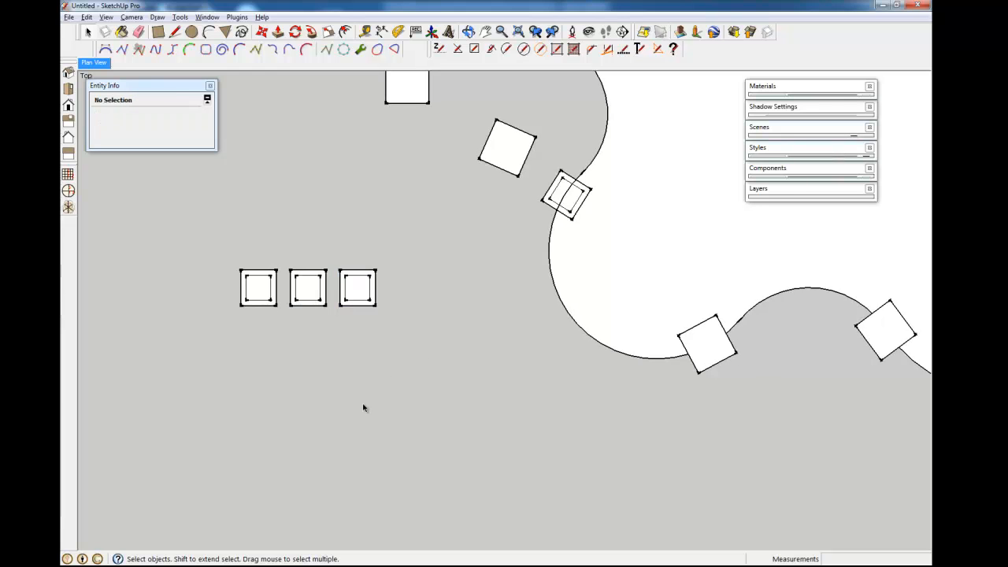
{"action": "left_click", "coordinate": [524, 49]}
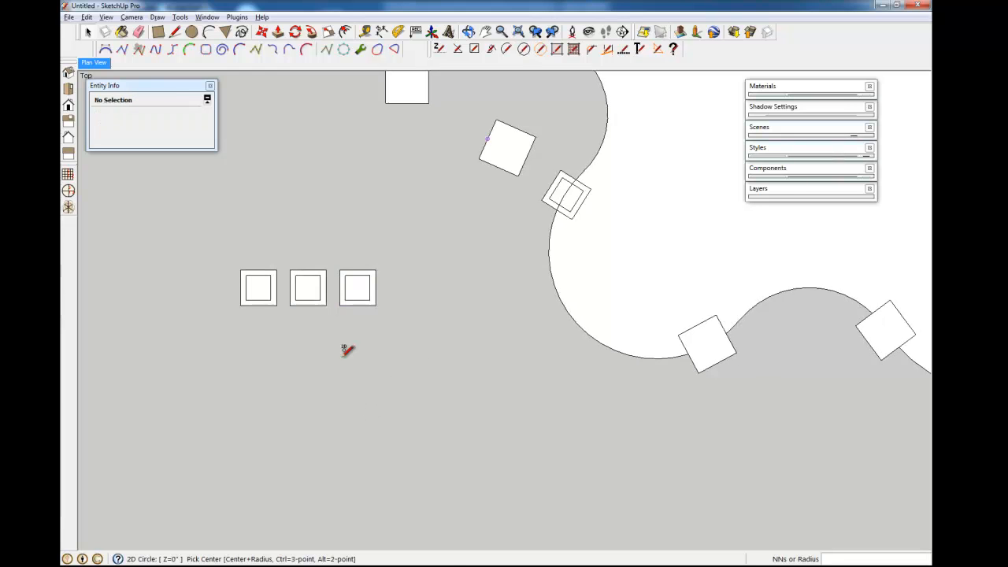
{"action": "left_click", "coordinate": [363, 392]}
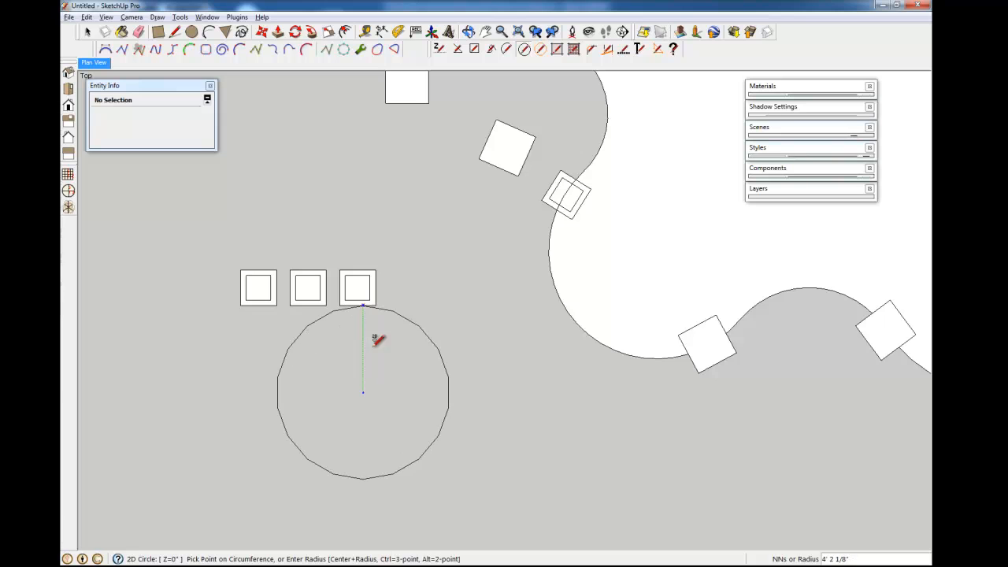
{"action": "left_click", "coordinate": [361, 303]}
{"action": "key", "text": "space"}
{"action": "left_click", "coordinate": [357, 288]}
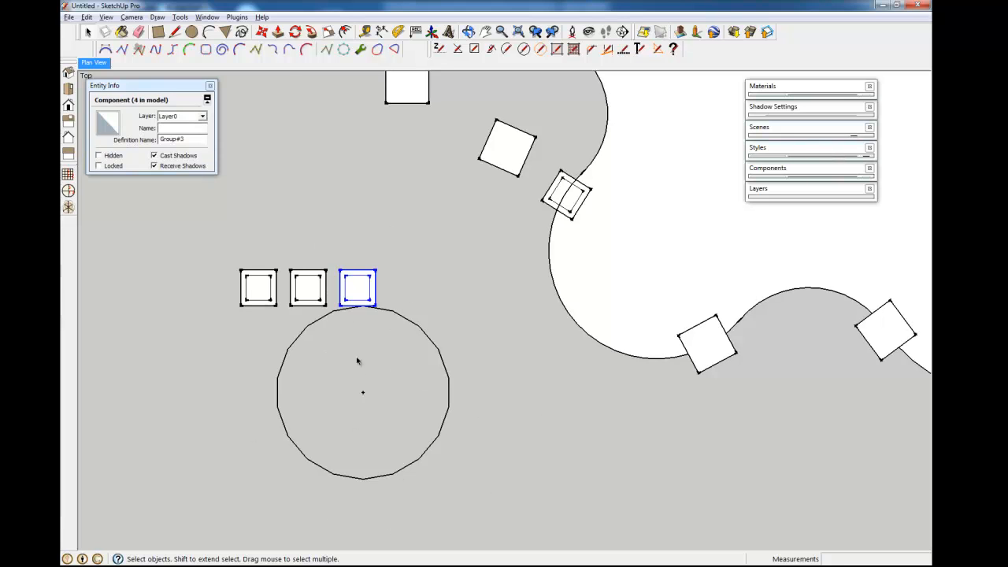
- Try rotating the third square about the circle's centre, then cancel so it stays put
{"action": "key", "text": "q"}
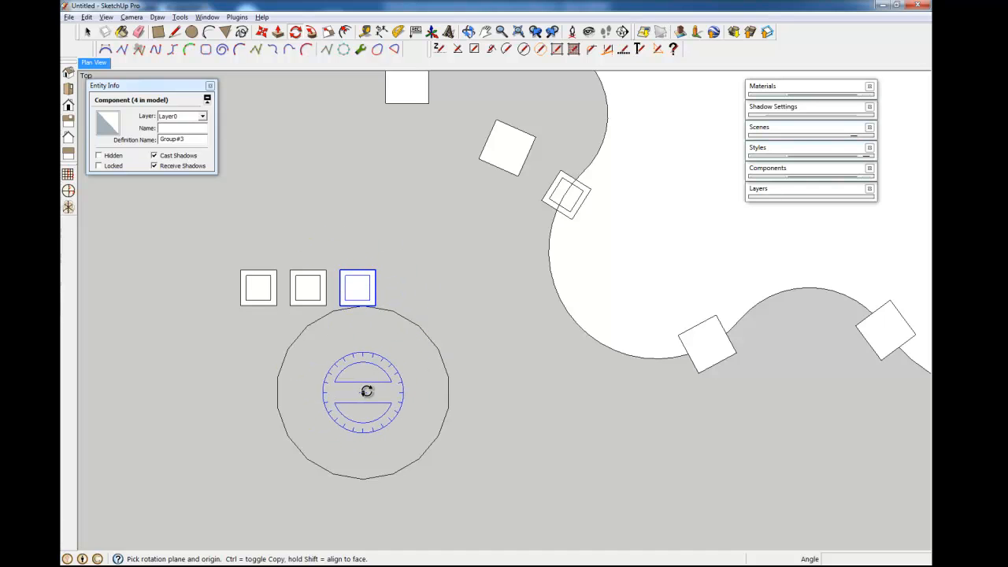
{"action": "left_click", "coordinate": [362, 392]}
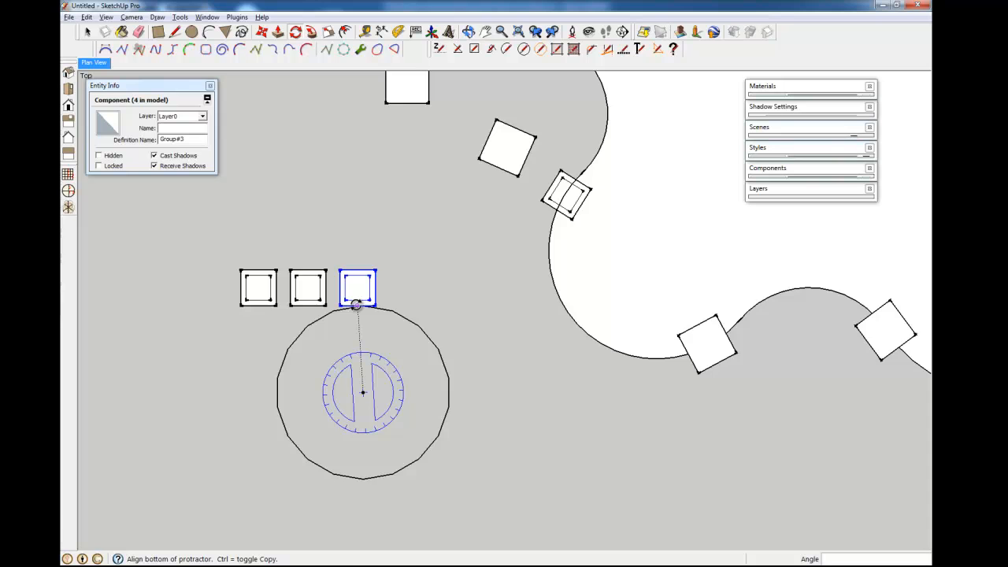
{"action": "left_click", "coordinate": [356, 305]}
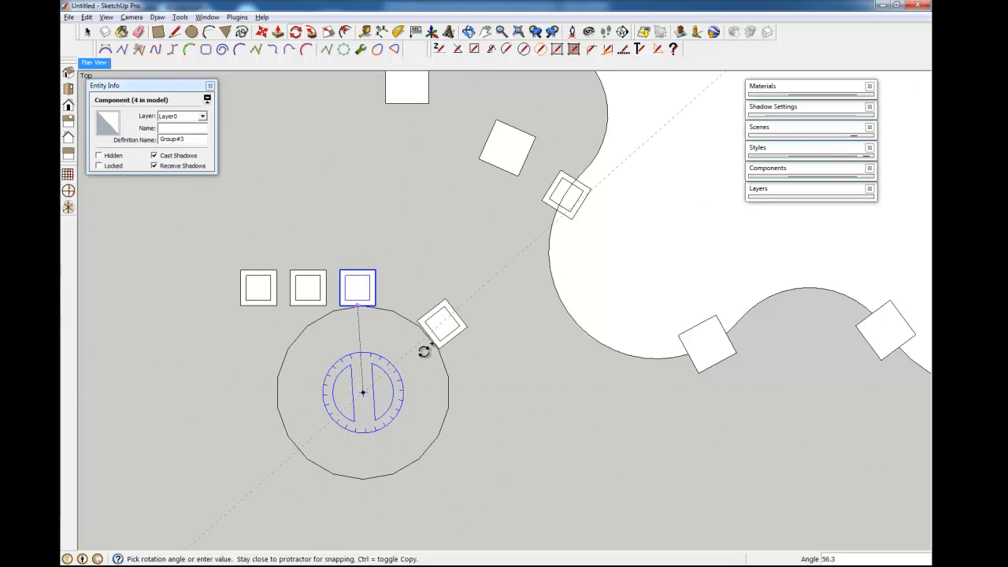
{"action": "key", "text": "space"}
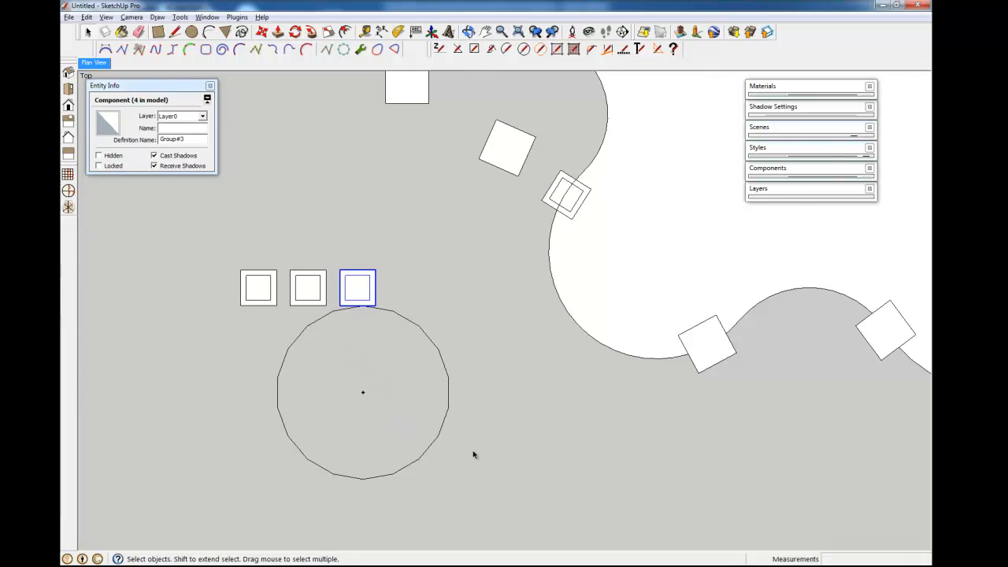
- Offset the circle inward to create a smaller concentric inner circle
{"action": "left_click", "coordinate": [600, 344]}
{"action": "middle_click_drag", "start_coordinate": [634, 355], "coordinate": [523, 285], "text": "shift"}
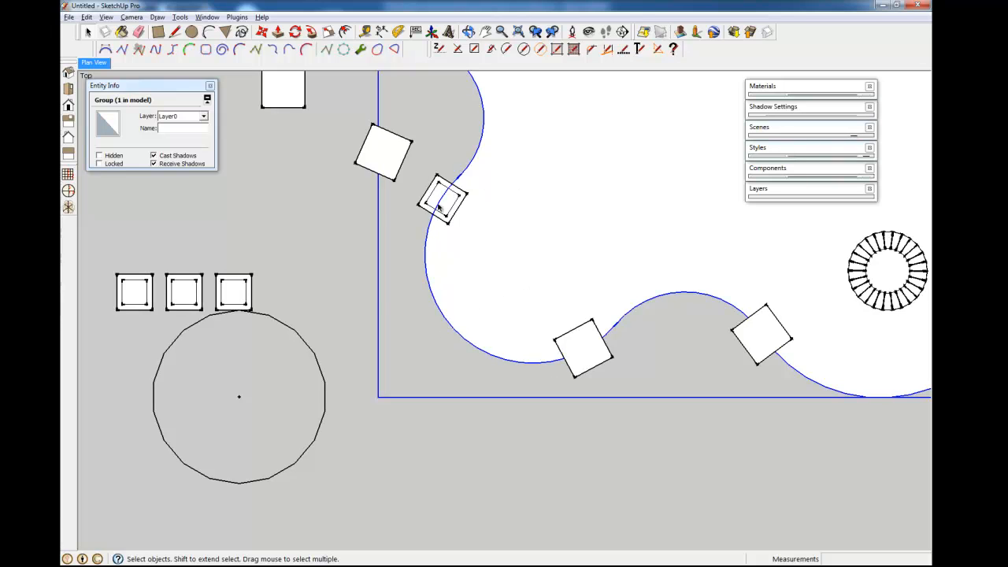
{"action": "middle_click_drag", "start_coordinate": [263, 421], "coordinate": [455, 315], "text": "shift"}
{"action": "scroll", "coordinate": [366, 297], "scroll_direction": "up", "scroll_amount": 3}
{"action": "key", "text": "f"}
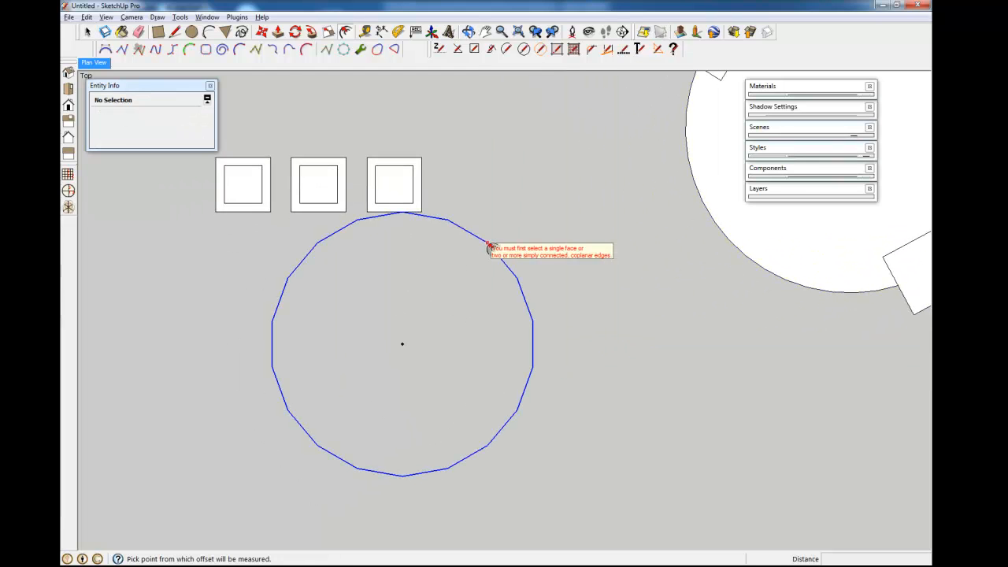
{"action": "left_click", "coordinate": [490, 249]}
{"action": "left_click", "coordinate": [463, 270]}
- Draw a joint line across the ring from the inner circle to the outer circle
{"action": "key", "text": "l"}
{"action": "left_click", "coordinate": [435, 252]}
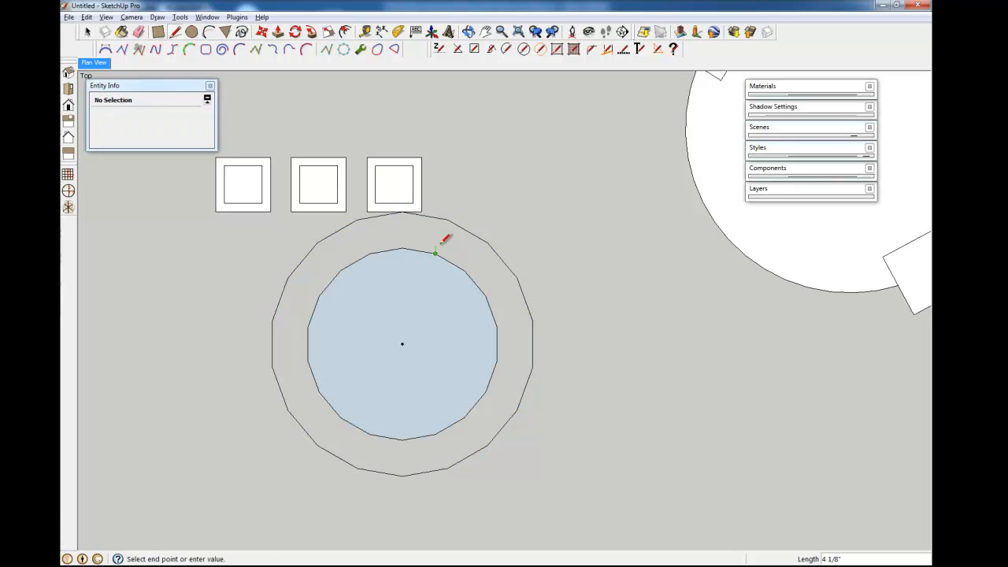
{"action": "left_click", "coordinate": [447, 221]}
{"action": "key", "text": "space"}
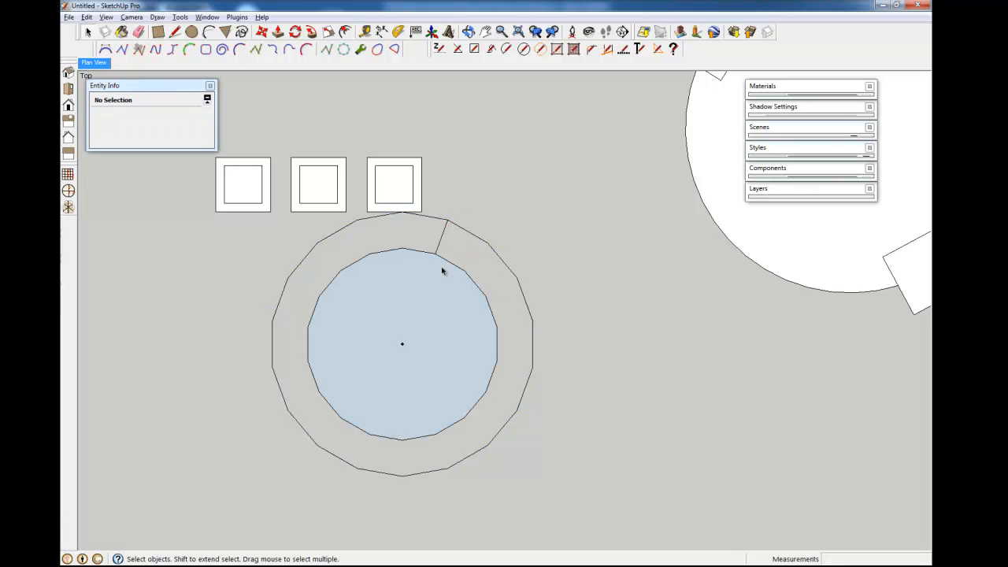
{"action": "middle_click_drag", "start_coordinate": [457, 294], "coordinate": [462, 319], "text": "shift"}
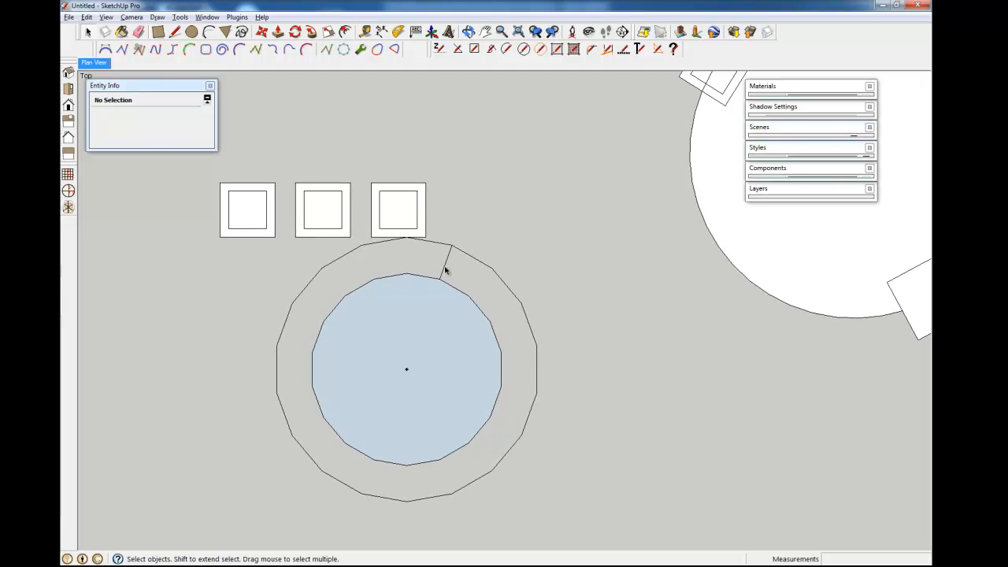
- Try rotating the joint line about the circle's centre, then cancel it
{"action": "key", "text": "q"}
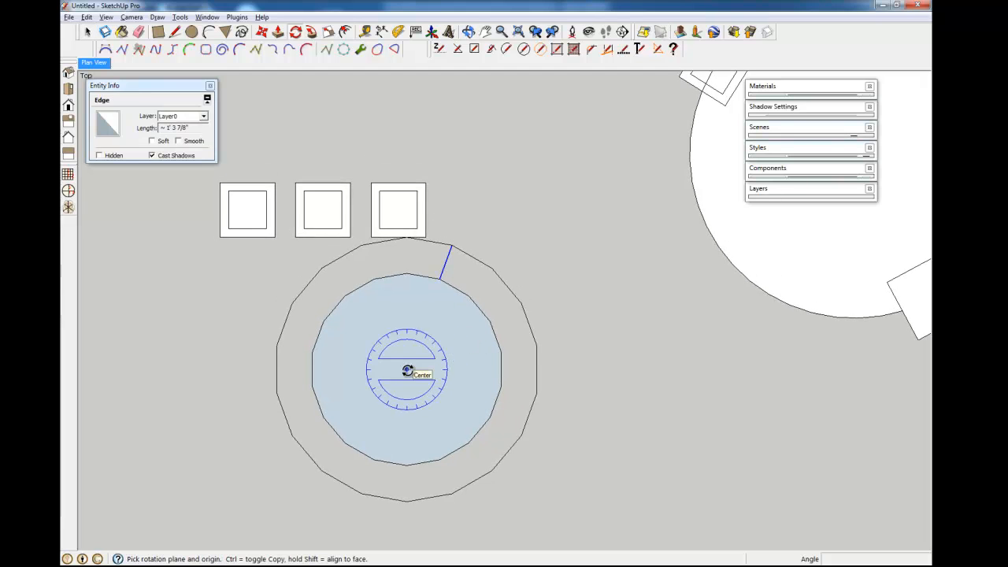
{"action": "left_click_drag", "start_coordinate": [407, 370], "coordinate": [430, 307]}
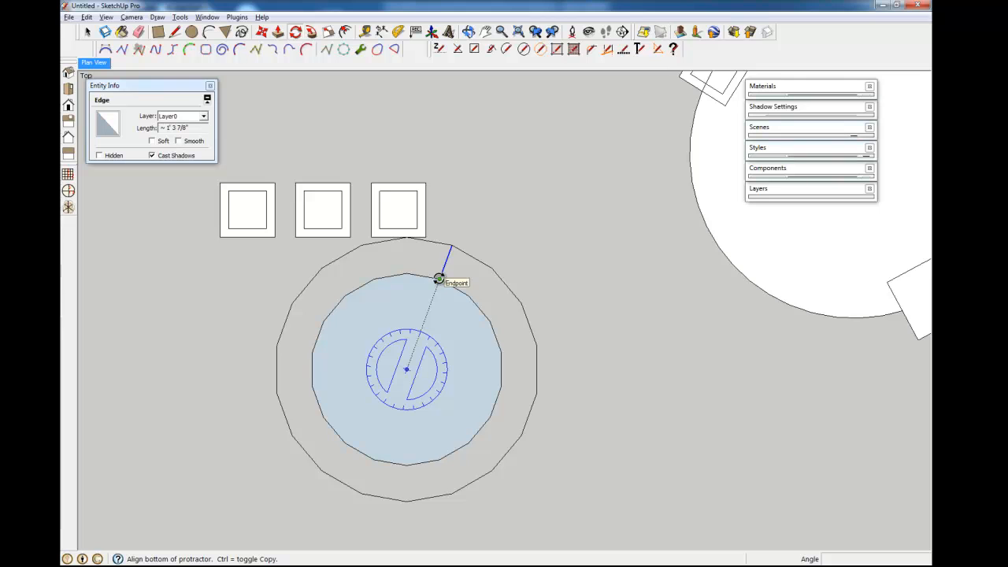
{"action": "left_click", "coordinate": [438, 279]}
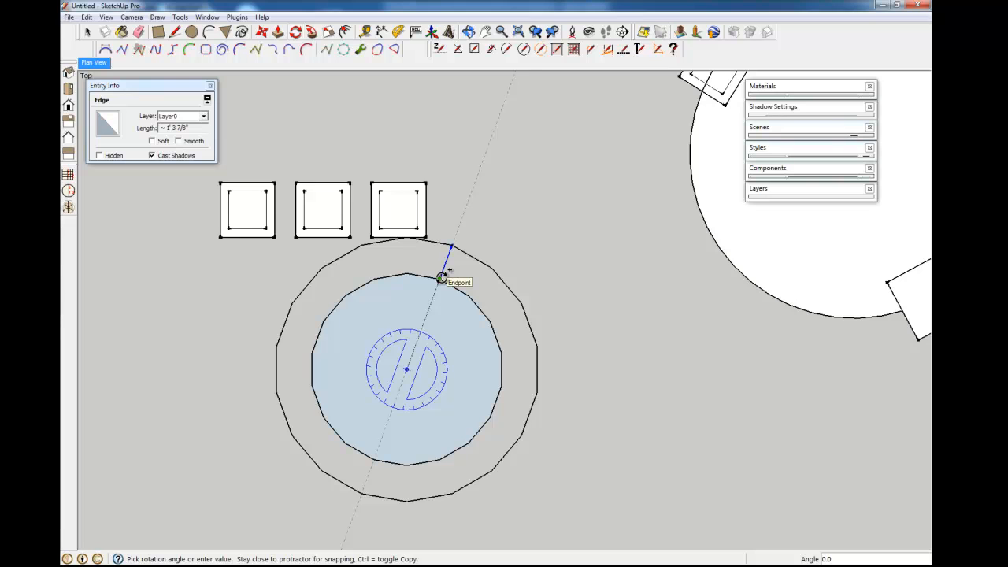
{"action": "key", "text": "space"}
{"action": "middle_click_drag", "start_coordinate": [425, 348], "coordinate": [397, 371], "text": "shift"}
- Select the three square pavers and move them up, clear of the ring
{"action": "left_click", "coordinate": [376, 230]}
{"action": "left_click", "coordinate": [293, 232], "text": "shift"}
{"action": "left_click", "coordinate": [218, 233], "text": "shift"}
{"action": "key", "text": "m"}
{"action": "left_click", "coordinate": [229, 308]}
{"action": "left_click", "coordinate": [464, 351]}
{"action": "key", "text": "space"}
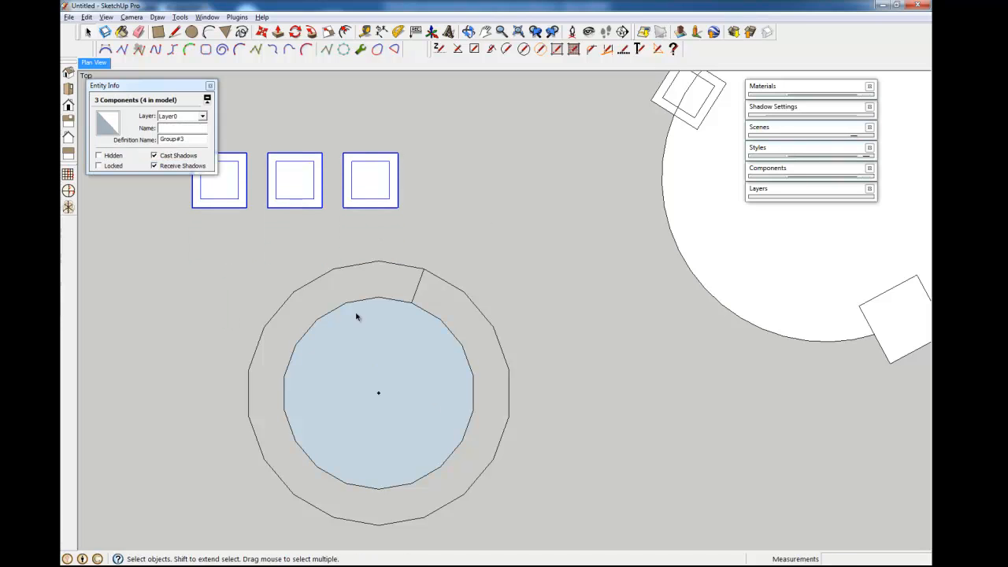
{"action": "middle_click_drag", "start_coordinate": [409, 371], "coordinate": [445, 339], "text": "shift"}
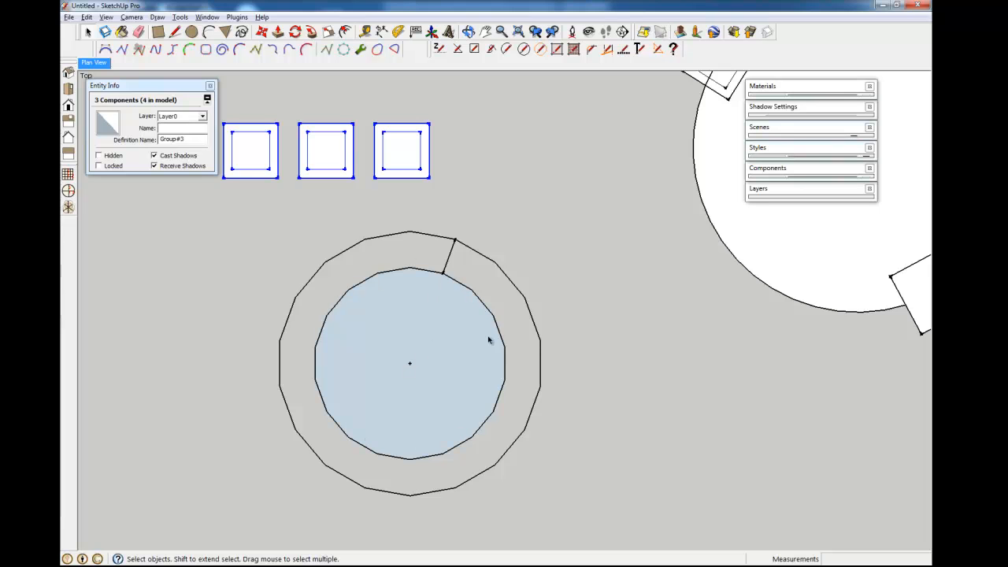
- Select the joint line across the ring to rotate it
{"action": "left_click", "coordinate": [449, 259]}
{"action": "key", "text": "m"}
{"action": "key", "text": "q"}
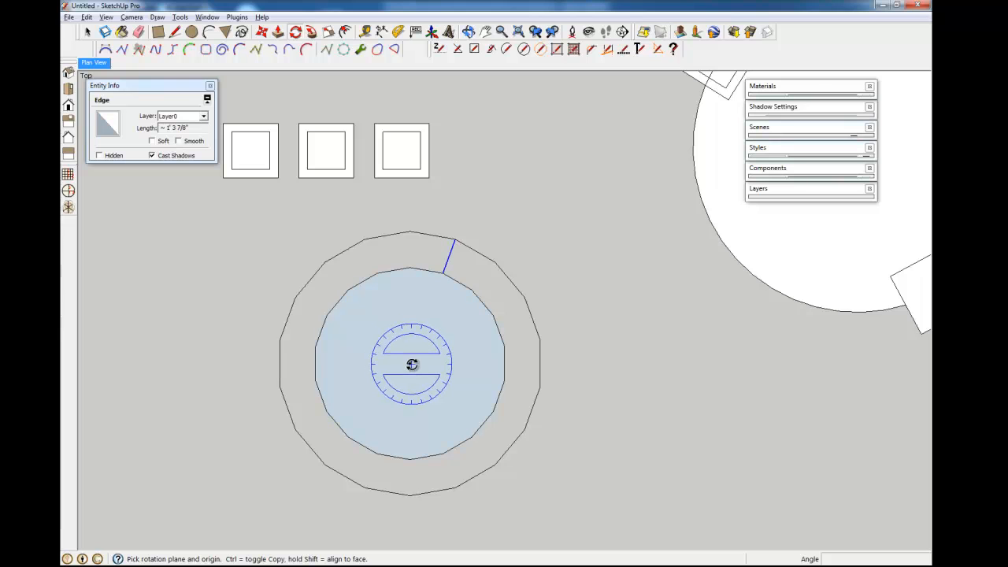
- Rotate-copy the joint line about the circle centre into a 17-copy radial array around the ring
{"action": "left_click", "coordinate": [411, 363]}
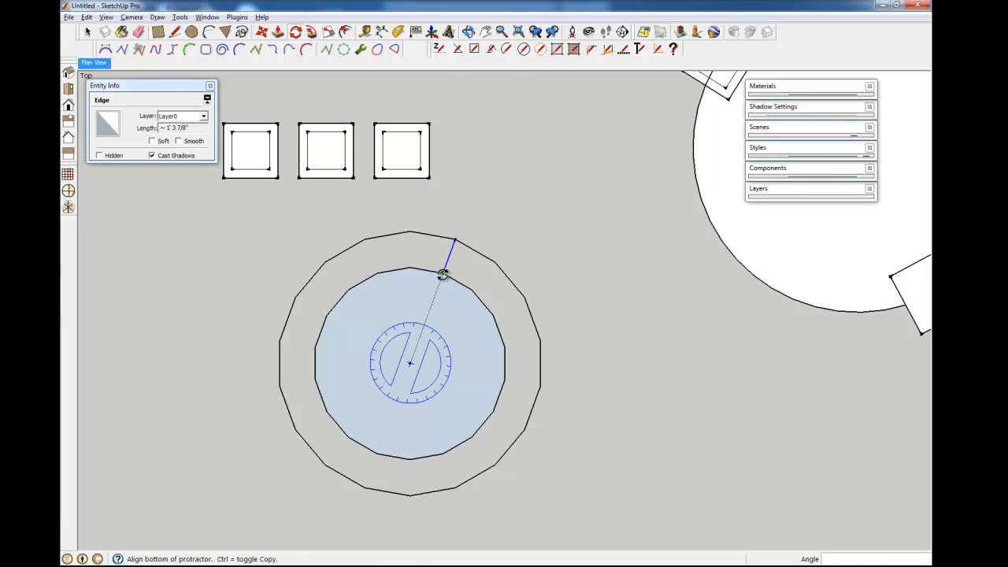
{"action": "left_click", "coordinate": [443, 274]}
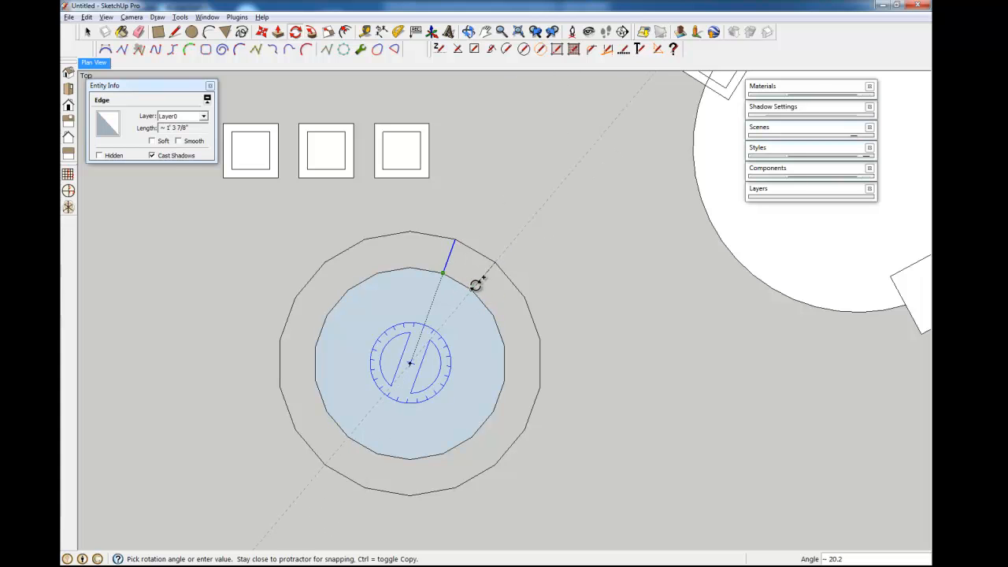
{"action": "left_click", "coordinate": [471, 292]}
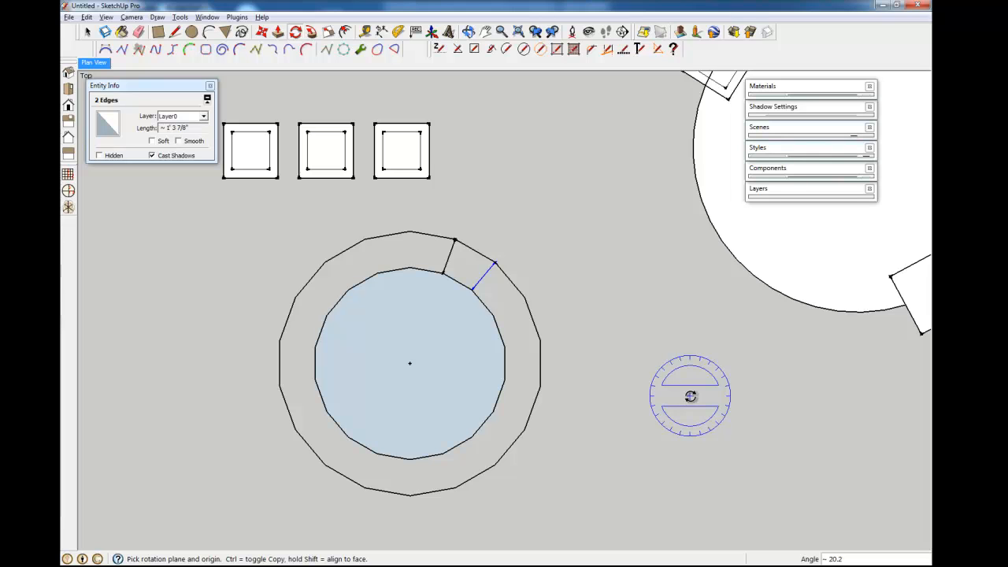
{"action": "key", "text": "Return"}
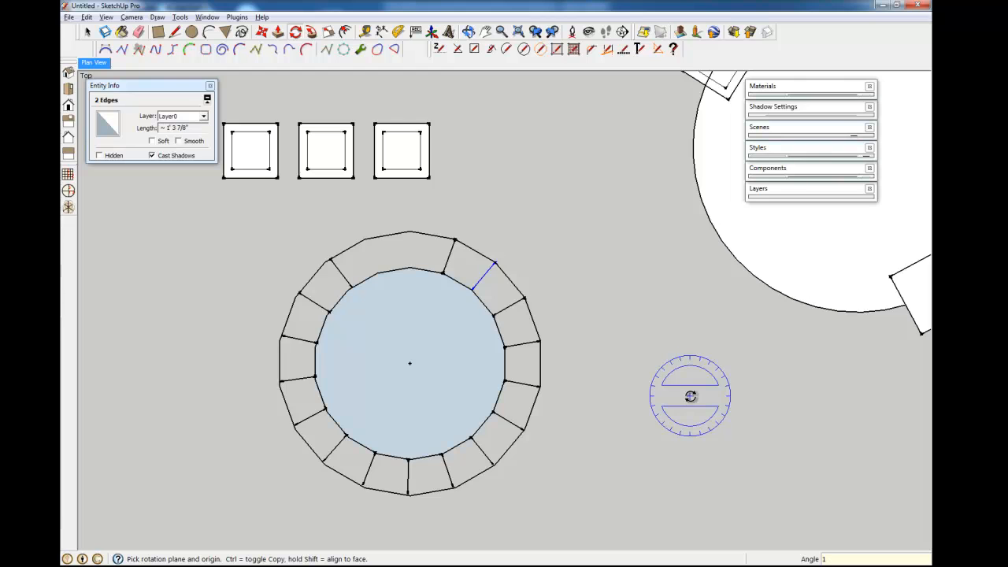
{"action": "key", "text": "Return"}
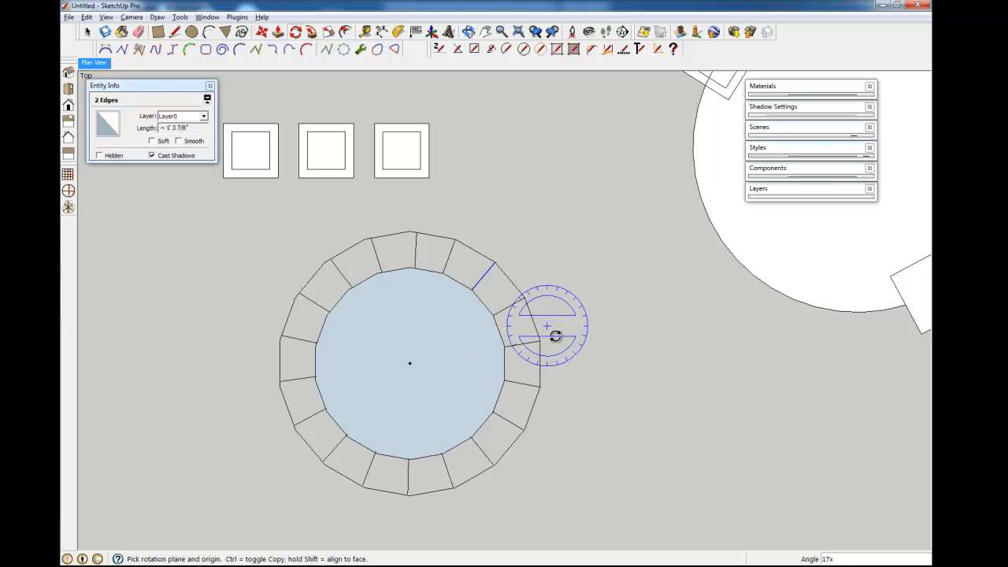
- Open the curved terrace group and offset its arc edge outward
{"action": "scroll", "coordinate": [570, 364], "scroll_direction": "down", "scroll_amount": 5}
{"action": "middle_click_drag", "start_coordinate": [616, 362], "coordinate": [529, 354], "text": "shift"}
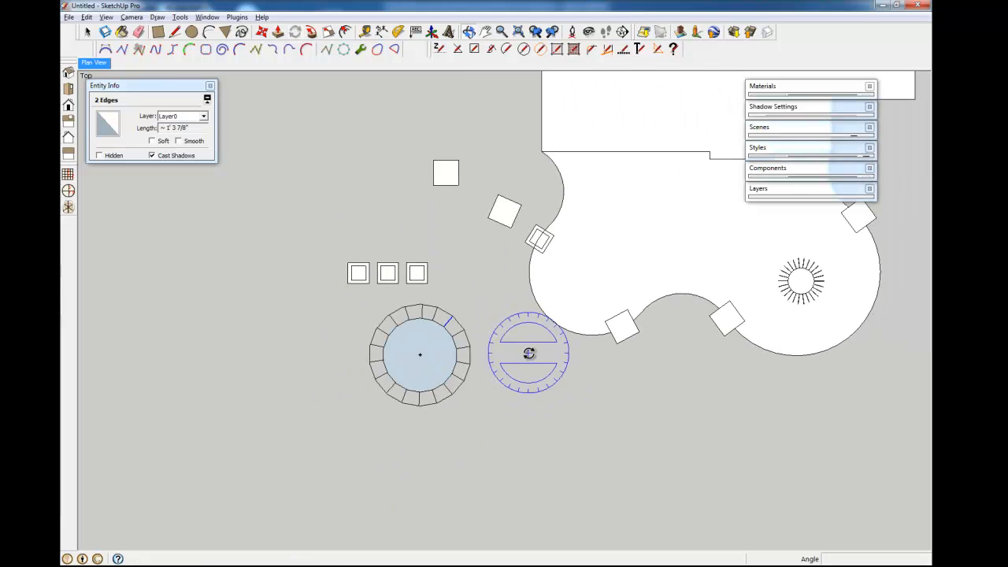
{"action": "scroll", "coordinate": [577, 376], "scroll_direction": "up", "scroll_amount": 4}
{"action": "key", "text": "space"}
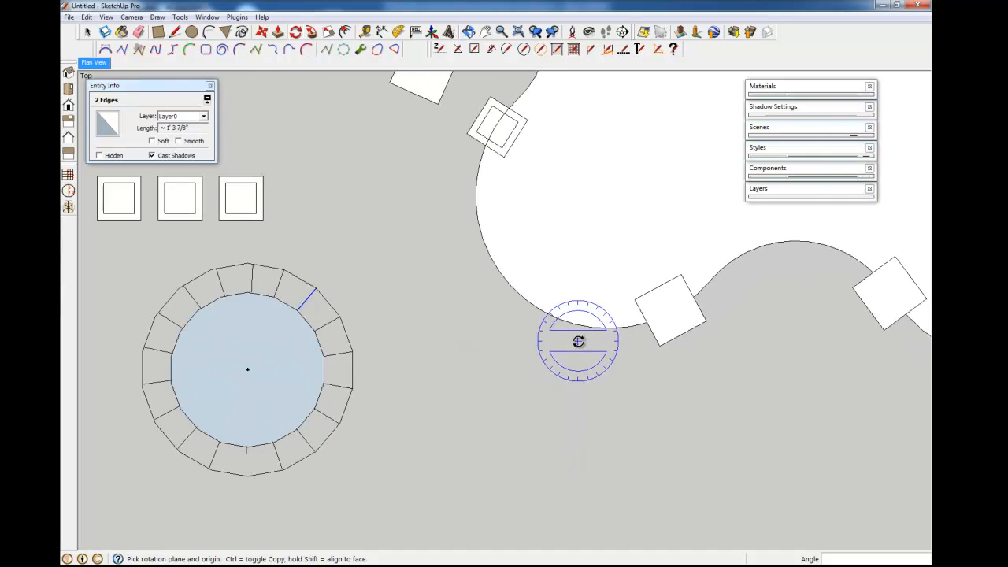
{"action": "double_click", "coordinate": [541, 312]}
{"action": "left_click", "coordinate": [541, 311]}
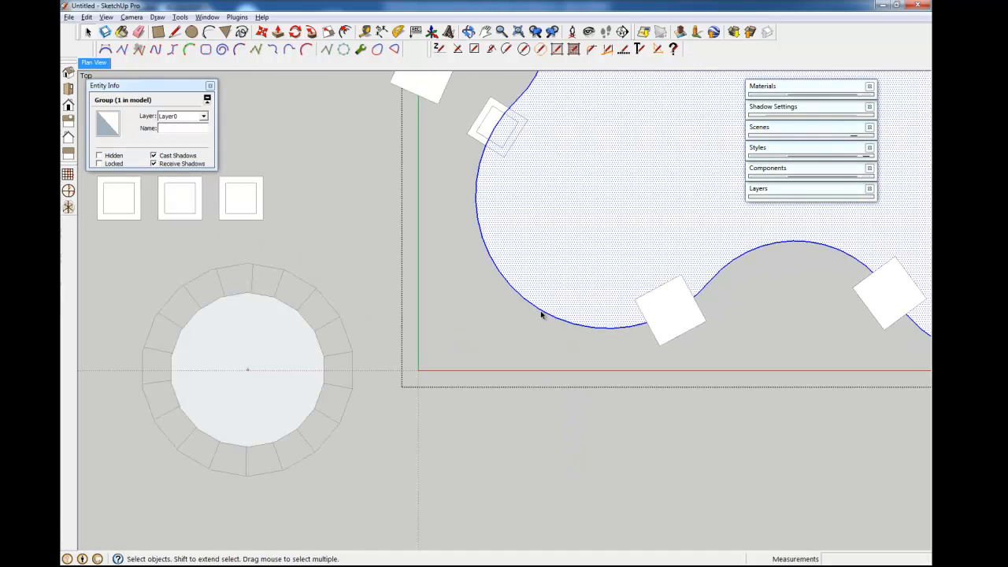
{"action": "key", "text": "t"}
{"action": "left_click", "coordinate": [540, 311]}
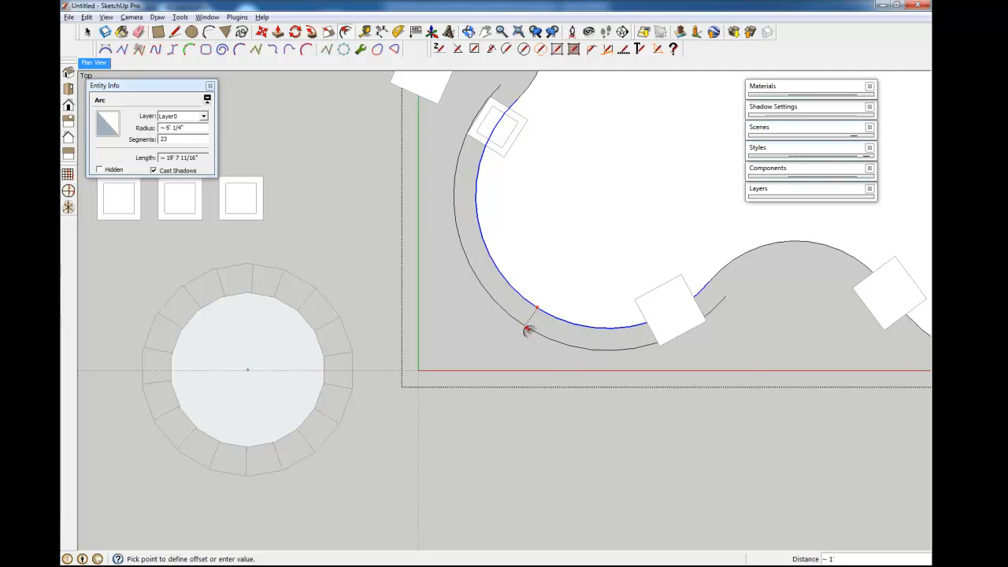
{"action": "left_click", "coordinate": [526, 331]}
- Close both ends of the offset band with lines to form the curved border face
{"action": "key", "text": "l"}
{"action": "left_click", "coordinate": [725, 295]}
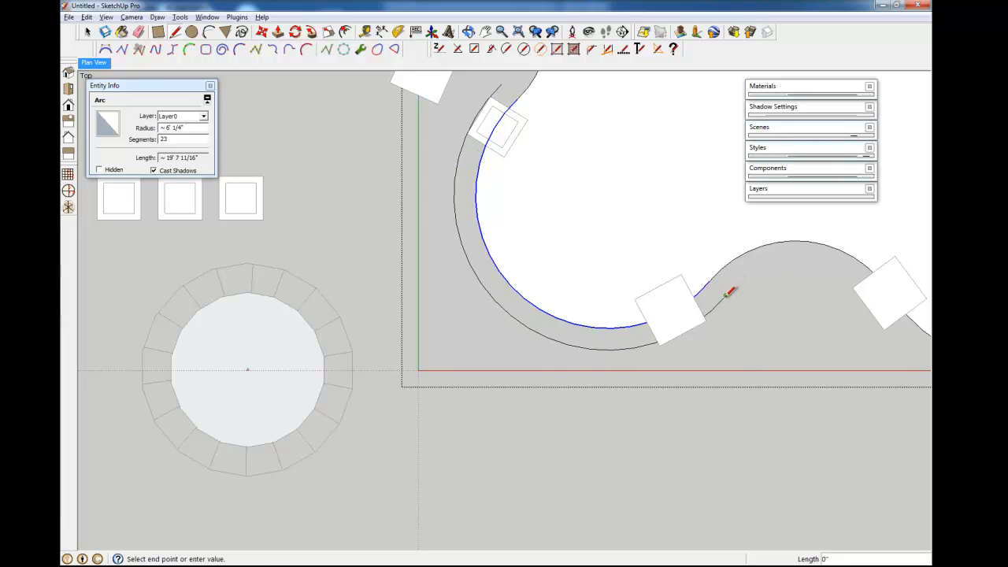
{"action": "left_click", "coordinate": [711, 280]}
{"action": "left_click", "coordinate": [501, 85]}
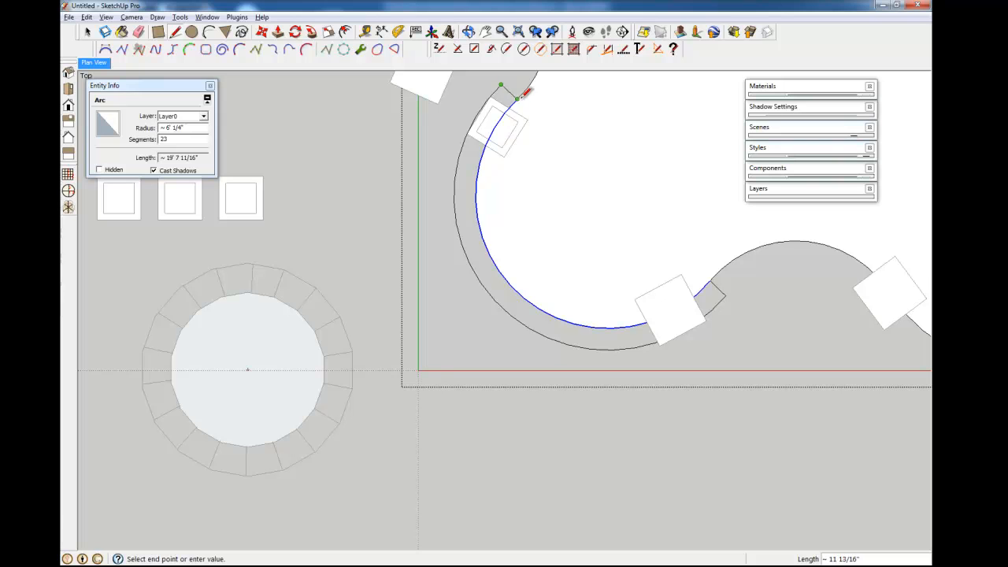
{"action": "left_click", "coordinate": [518, 99]}
{"action": "key", "text": "space"}
{"action": "left_click", "coordinate": [502, 146]}
{"action": "left_click", "coordinate": [478, 129]}
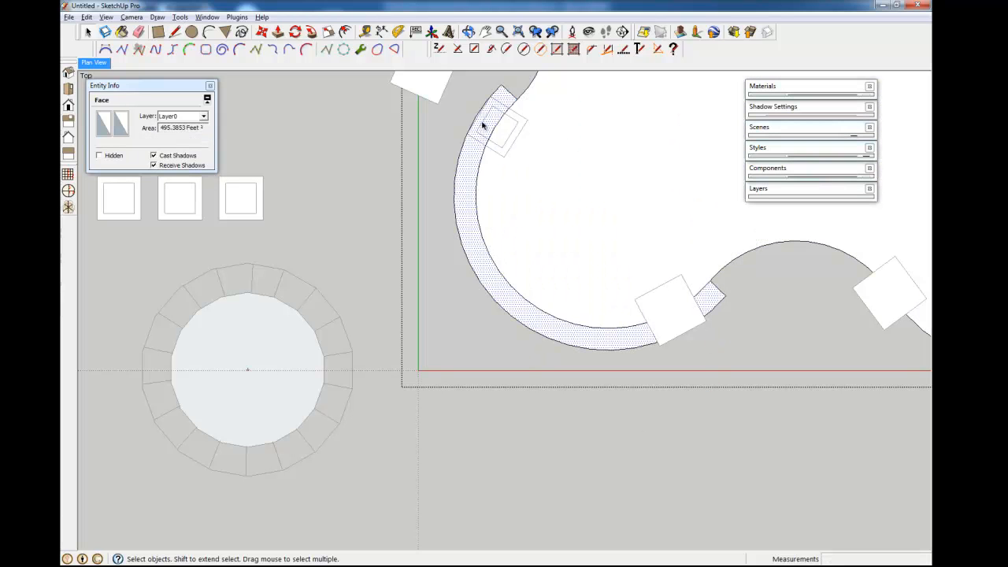
{"action": "left_click", "coordinate": [530, 136]}
{"action": "left_click", "coordinate": [495, 108]}
{"action": "middle_click_drag", "start_coordinate": [651, 193], "coordinate": [760, 55]}
{"action": "left_click", "coordinate": [599, 247]}
- Move the small square and the right pillar clear of the border band
{"action": "left_click", "coordinate": [331, 274]}
{"action": "key", "text": "m"}
{"action": "left_click_drag", "start_coordinate": [393, 248], "coordinate": [313, 309]}
{"action": "key", "text": "space"}
{"action": "left_click", "coordinate": [603, 260]}
{"action": "key", "text": "m"}
{"action": "left_click_drag", "start_coordinate": [478, 204], "coordinate": [655, 266]}
{"action": "key", "text": "space"}
{"action": "middle_click_drag", "start_coordinate": [557, 321], "coordinate": [347, 429]}
{"action": "middle_click_drag", "start_coordinate": [671, 405], "coordinate": [364, 362]}
- Explode the border band's outer arc into separate edges
{"action": "scroll", "coordinate": [446, 384], "scroll_direction": "up", "scroll_amount": 3}
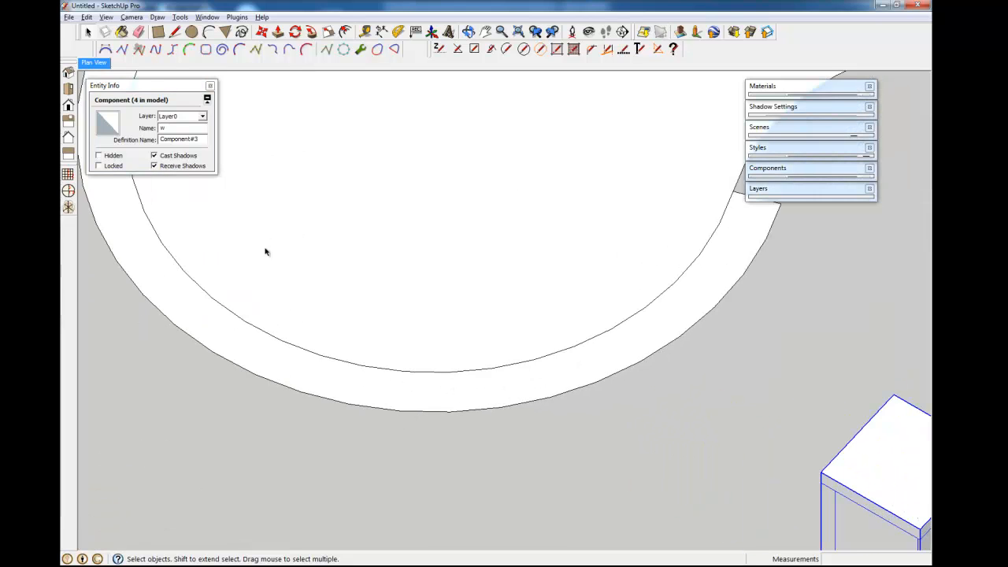
{"action": "scroll", "coordinate": [475, 399], "scroll_direction": "down", "scroll_amount": 2}
{"action": "left_click", "coordinate": [443, 402]}
{"action": "scroll", "coordinate": [371, 390], "scroll_direction": "up", "scroll_amount": 4}
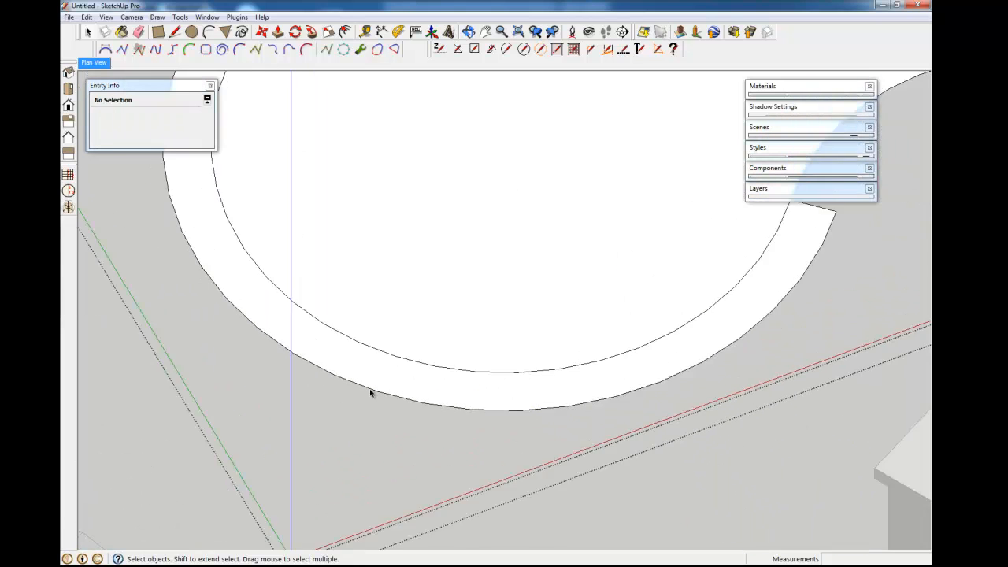
{"action": "left_click", "coordinate": [378, 392]}
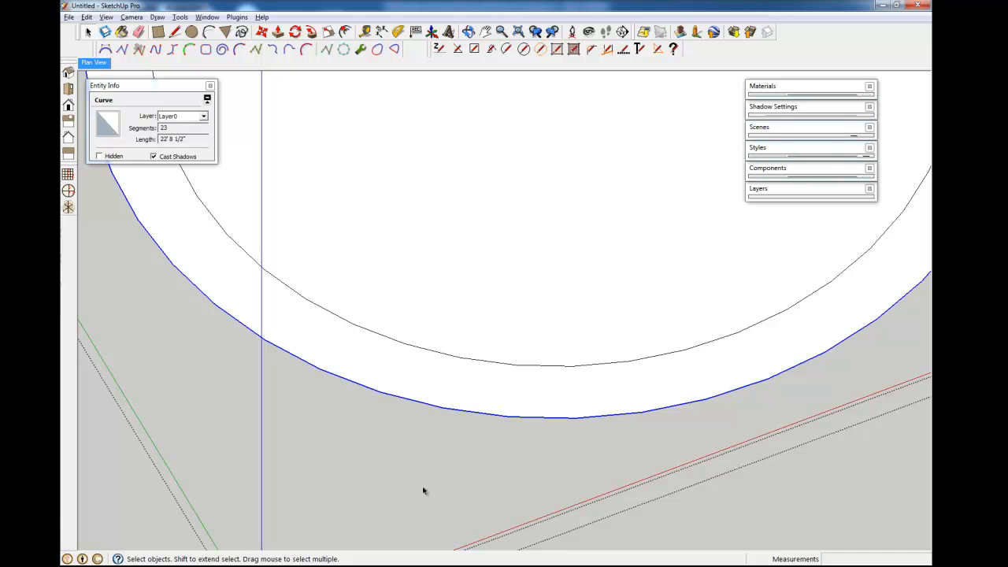
{"action": "right_click", "coordinate": [456, 409]}
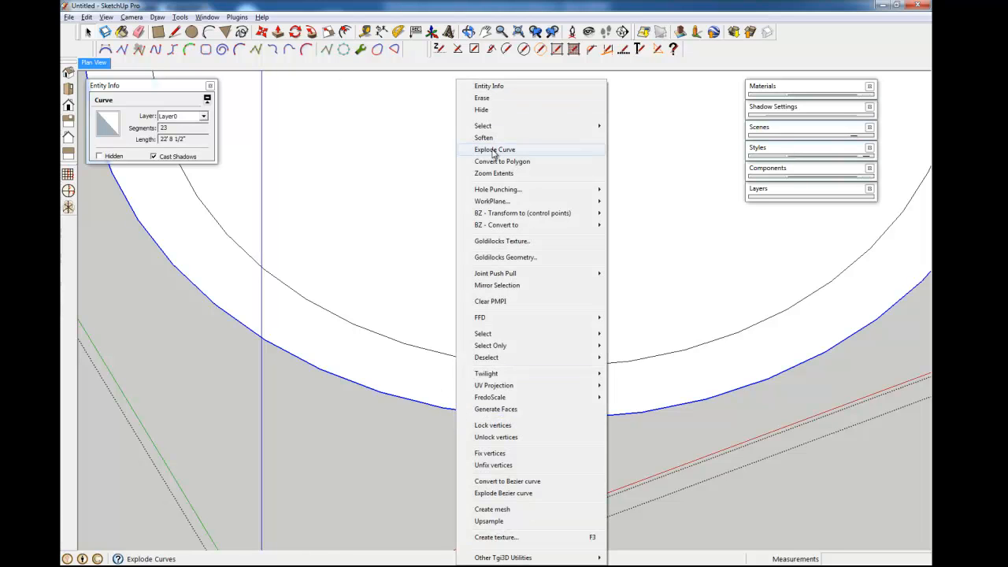
{"action": "left_click", "coordinate": [504, 147]}
- Mark the arc's centre with Plugins > Arc Centerpoint Finder and select the border's short end edge
{"action": "left_click", "coordinate": [423, 405]}
{"action": "left_click", "coordinate": [564, 430], "text": "ctrl"}
{"action": "left_click", "coordinate": [237, 17]}
{"action": "mouse_move", "coordinate": [359, 97]}
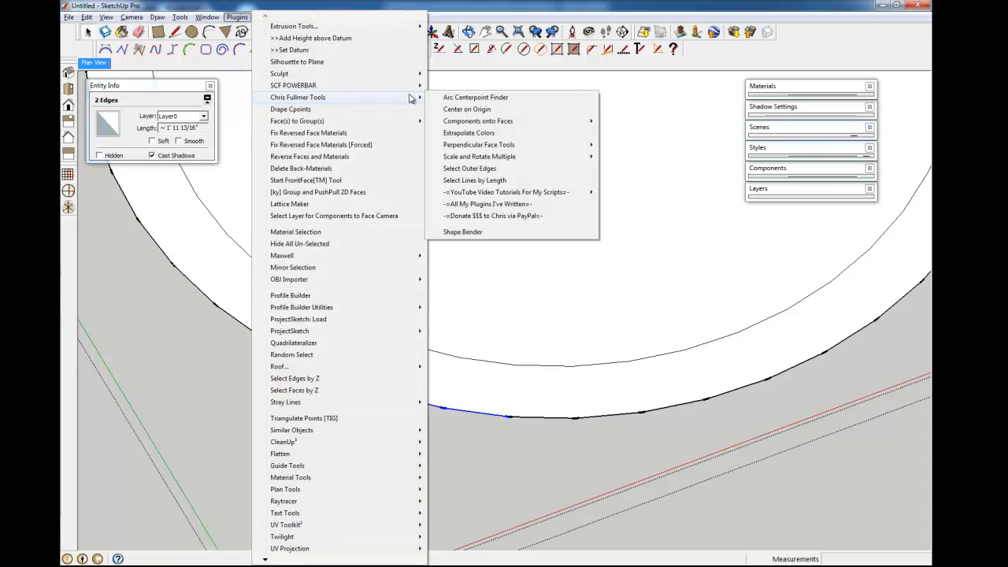
{"action": "left_click", "coordinate": [484, 98]}
{"action": "scroll", "coordinate": [461, 312], "scroll_direction": "down", "scroll_amount": 5}
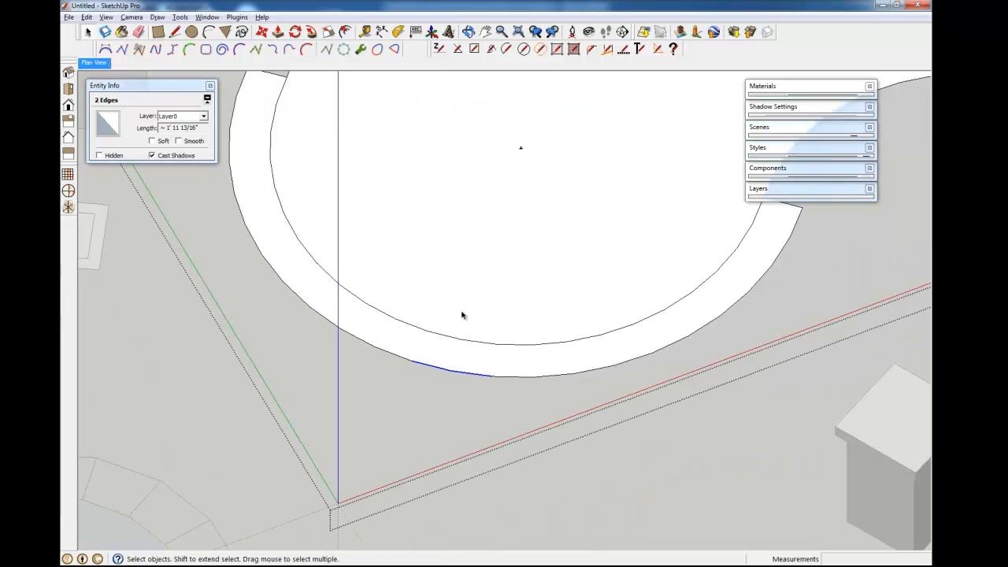
{"action": "middle_click_drag", "start_coordinate": [519, 206], "coordinate": [477, 271], "text": "shift"}
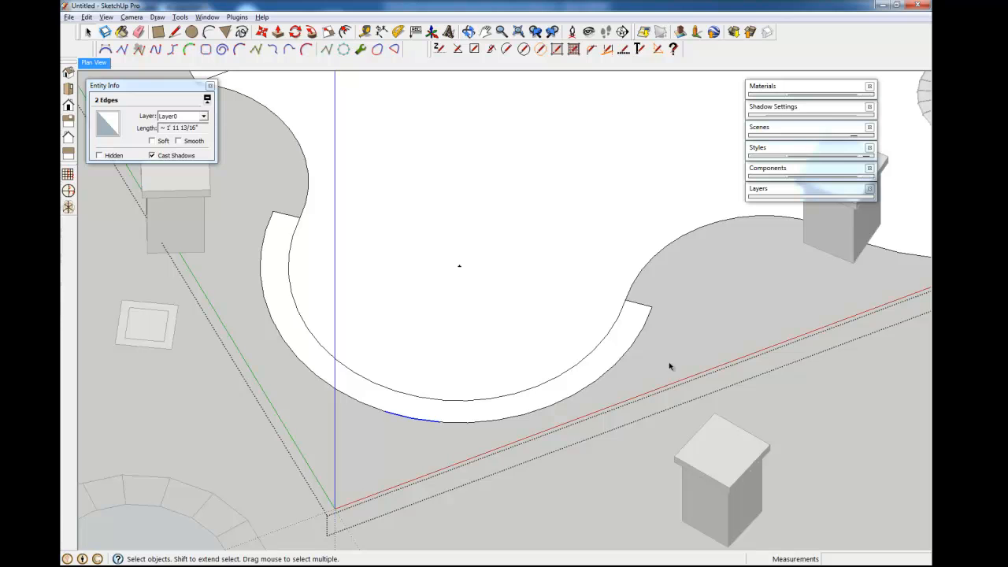
{"action": "left_click", "coordinate": [637, 305]}
- Rotate-copy the border's end edge about the arc centre into 11 evenly spaced joints
{"action": "key", "text": "q"}
{"action": "left_click_drag", "start_coordinate": [459, 266], "coordinate": [627, 301]}
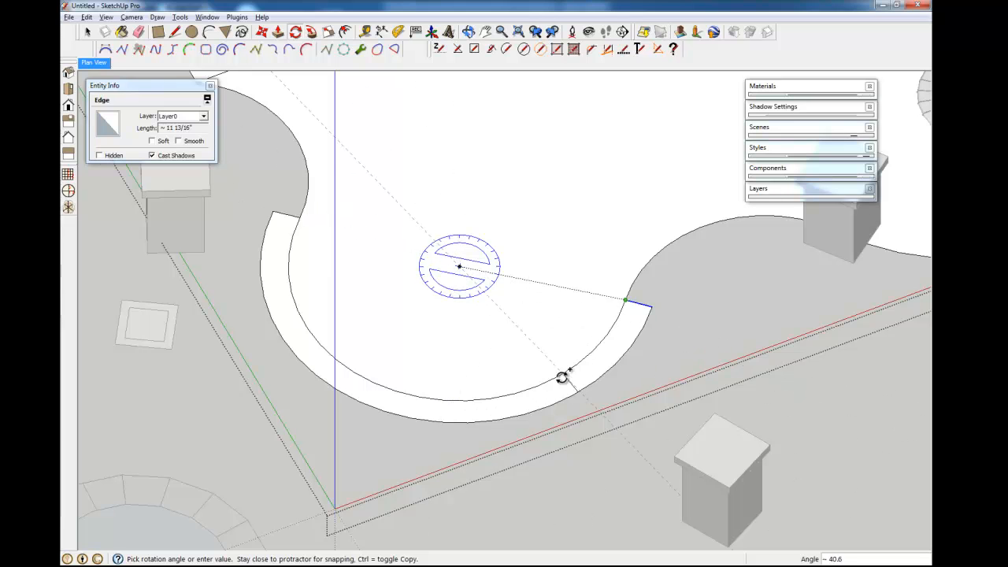
{"action": "left_click", "coordinate": [609, 332]}
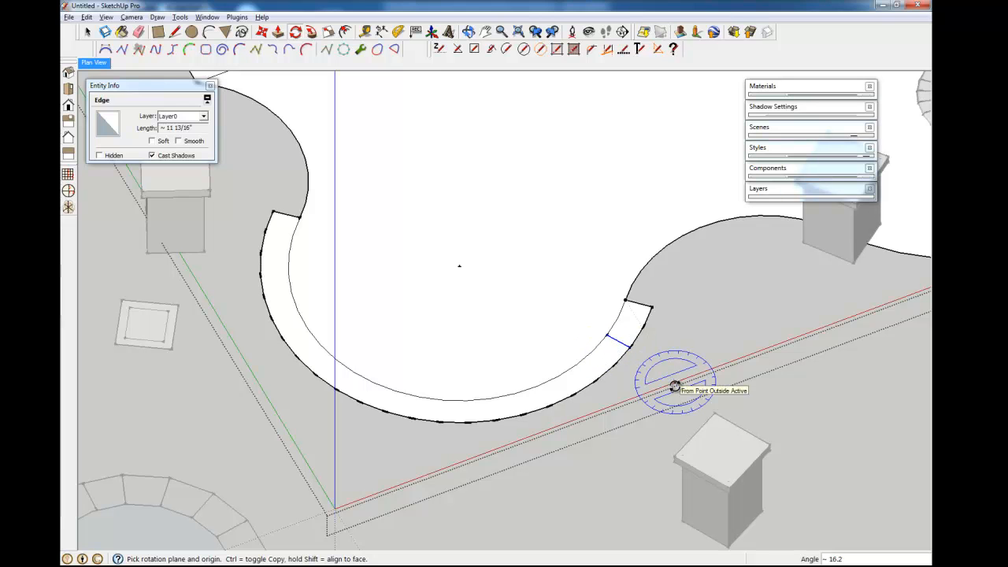
{"action": "key", "text": "Return"}
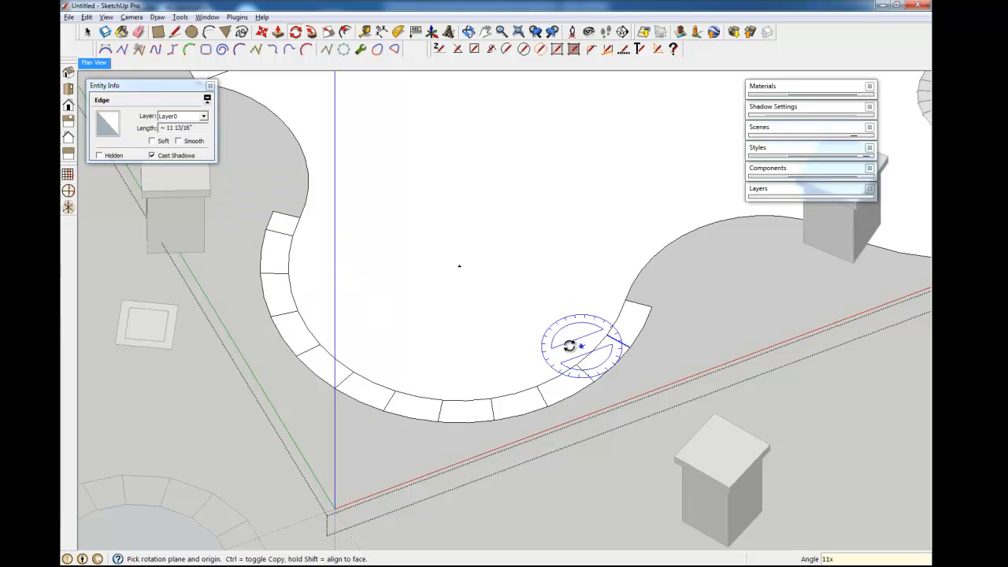
{"action": "middle_click_drag", "start_coordinate": [630, 423], "coordinate": [369, 385]}
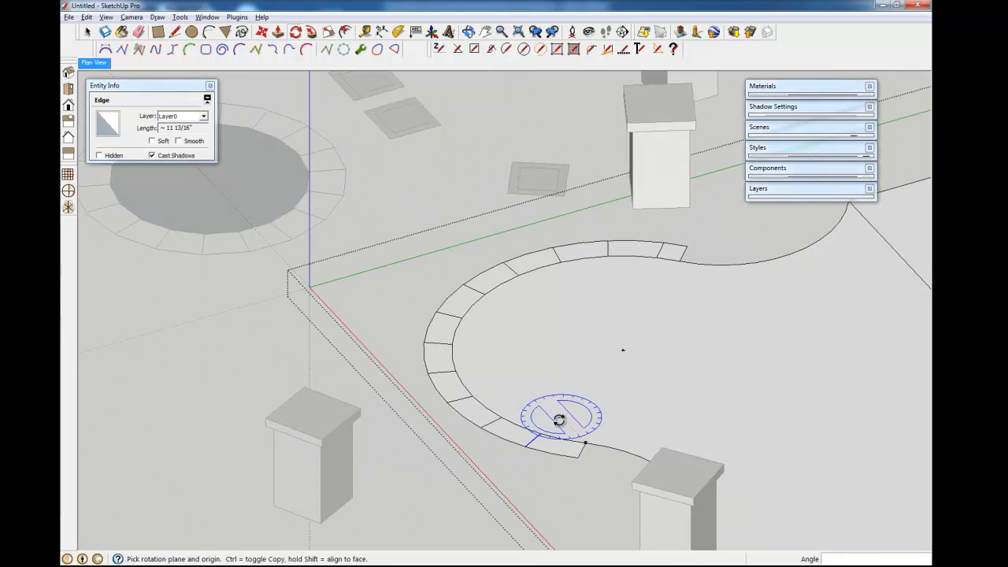
- Undo the border's joint array and orbit around the patio to check the unbroken strip
{"action": "middle_click_drag", "start_coordinate": [550, 338], "coordinate": [787, 465]}
{"action": "scroll", "coordinate": [699, 364], "scroll_direction": "down", "scroll_amount": 3}
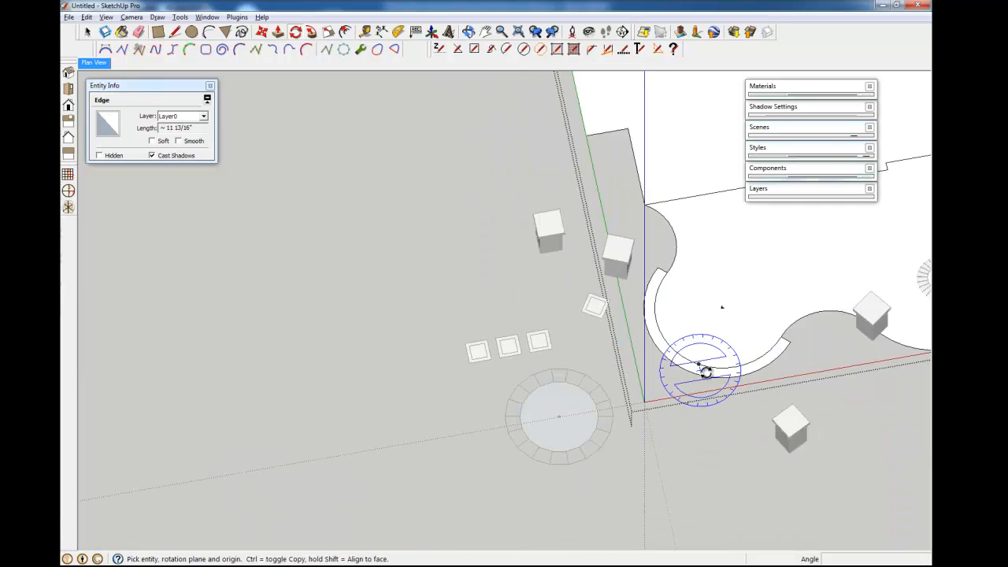
{"action": "middle_click_drag", "start_coordinate": [702, 367], "coordinate": [581, 394]}
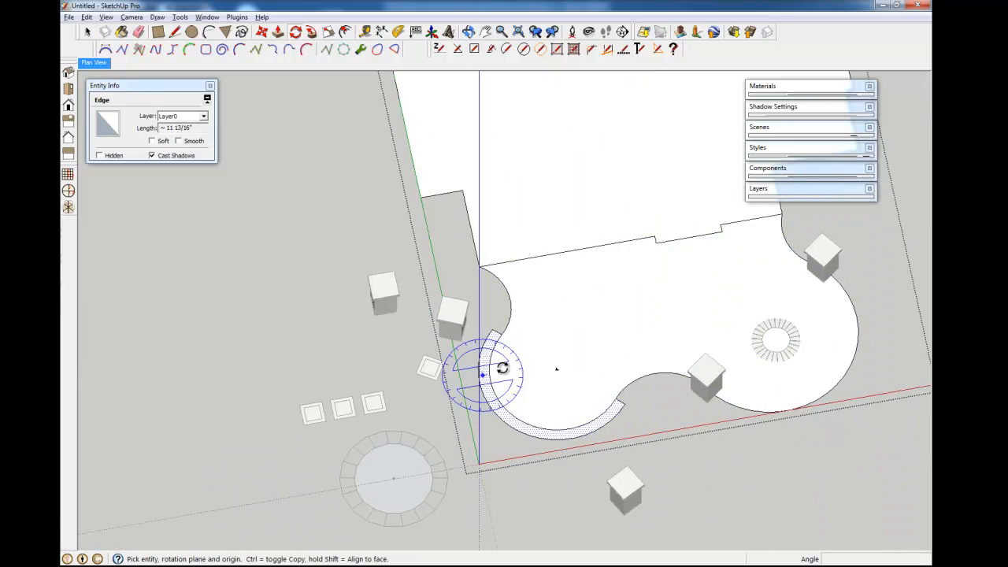
{"action": "middle_click_drag", "start_coordinate": [596, 443], "coordinate": [582, 440]}
{"action": "scroll", "coordinate": [582, 440], "scroll_direction": "up", "scroll_amount": 6}
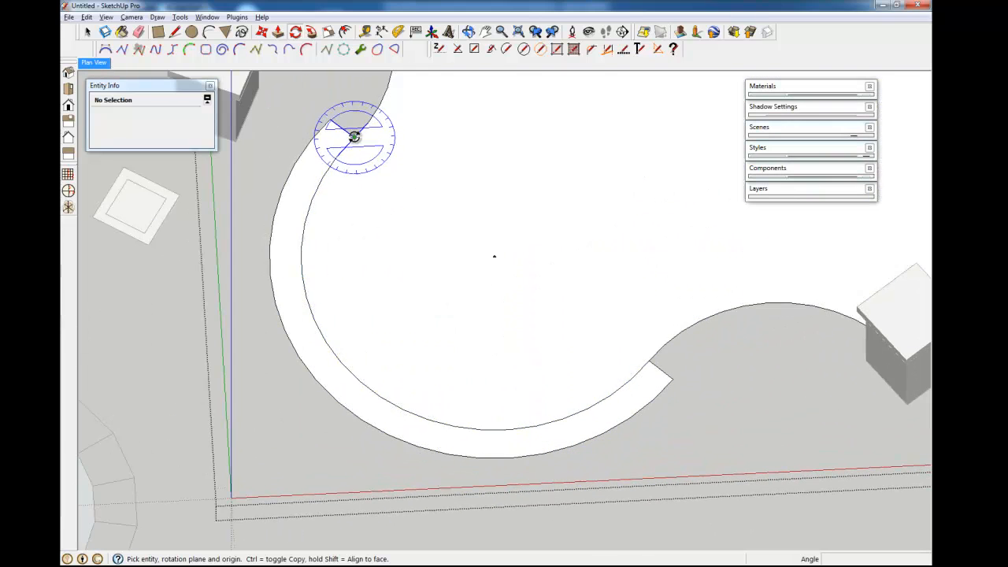
{"action": "scroll", "coordinate": [378, 396], "scroll_direction": "down", "scroll_amount": 4}
{"action": "middle_click_drag", "start_coordinate": [505, 384], "coordinate": [434, 455]}
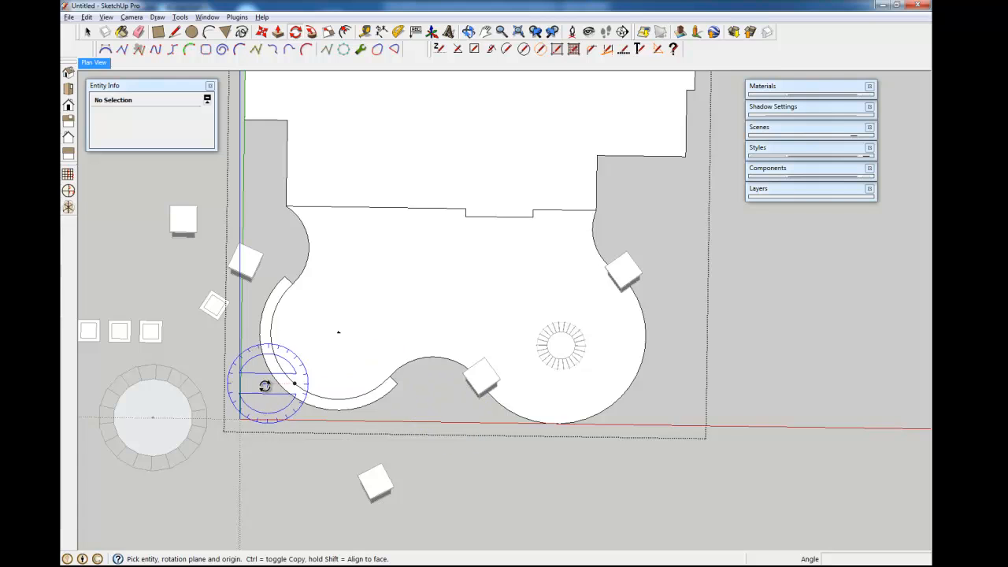
{"action": "scroll", "coordinate": [261, 385], "scroll_direction": "up", "scroll_amount": 2}
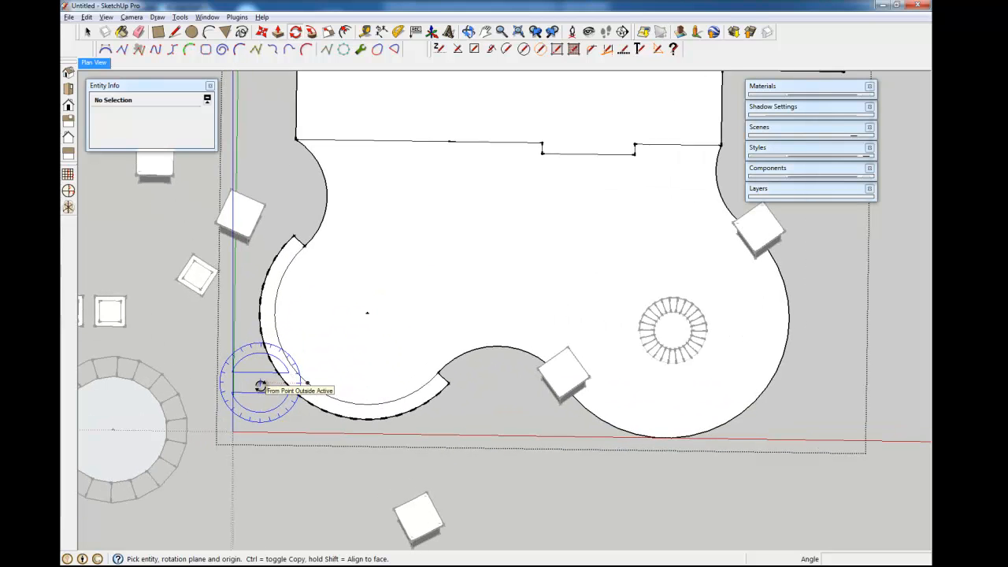
{"action": "key", "text": "space"}
{"action": "middle_click_drag", "start_coordinate": [368, 363], "coordinate": [315, 427]}
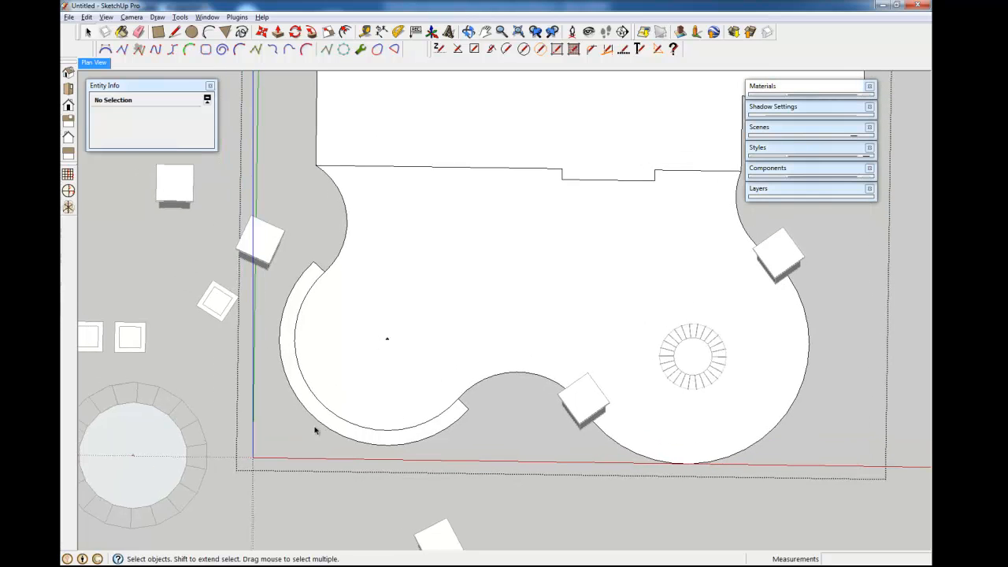
{"action": "scroll", "coordinate": [457, 433], "scroll_direction": "up", "scroll_amount": 3}
- Rotate-copy the border's end edge about 8° around the arc centre and array it 20x
{"action": "left_click", "coordinate": [468, 388]}
{"action": "key", "text": "m"}
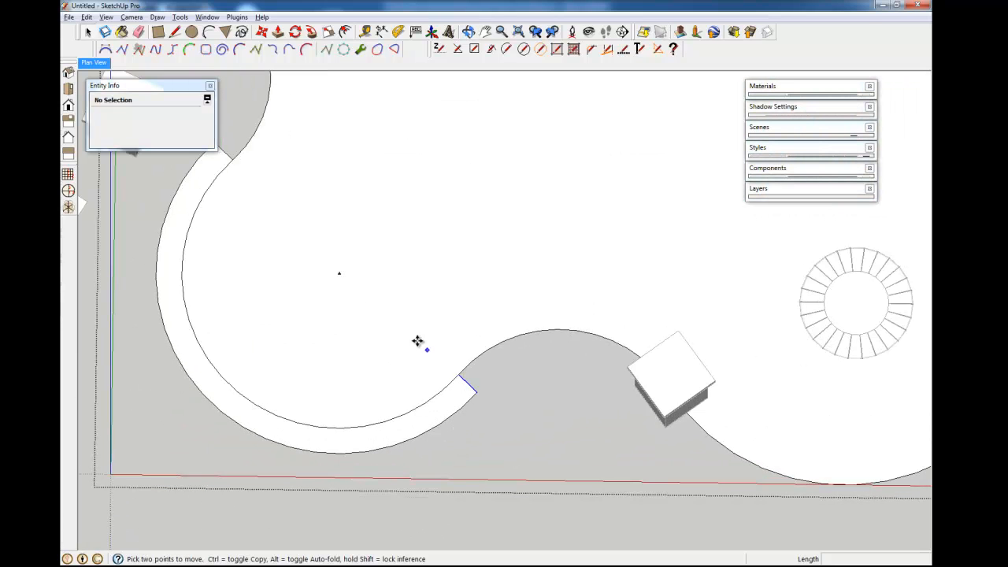
{"action": "key", "text": "space"}
{"action": "key", "text": "m"}
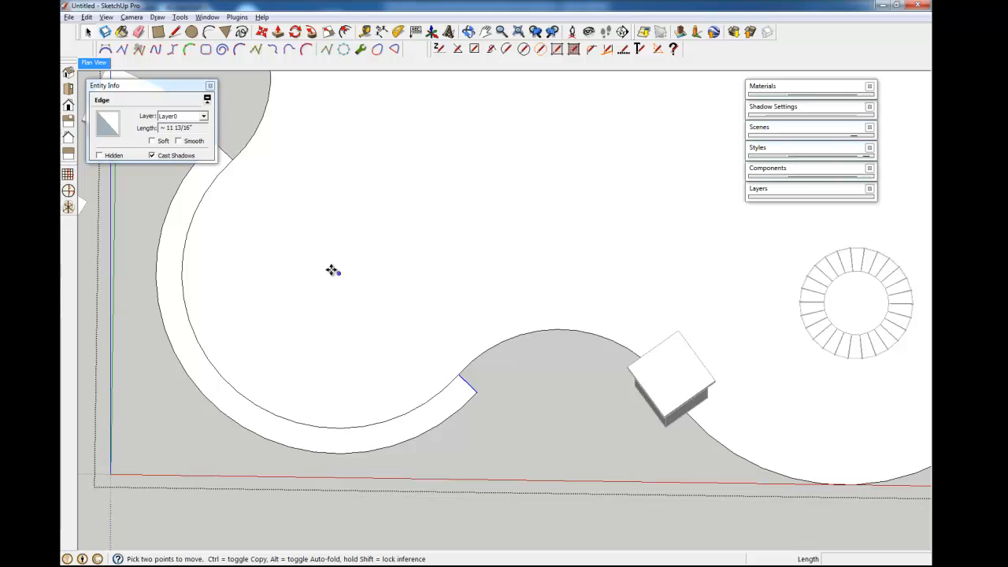
{"action": "key", "text": "q"}
{"action": "left_click", "coordinate": [339, 273]}
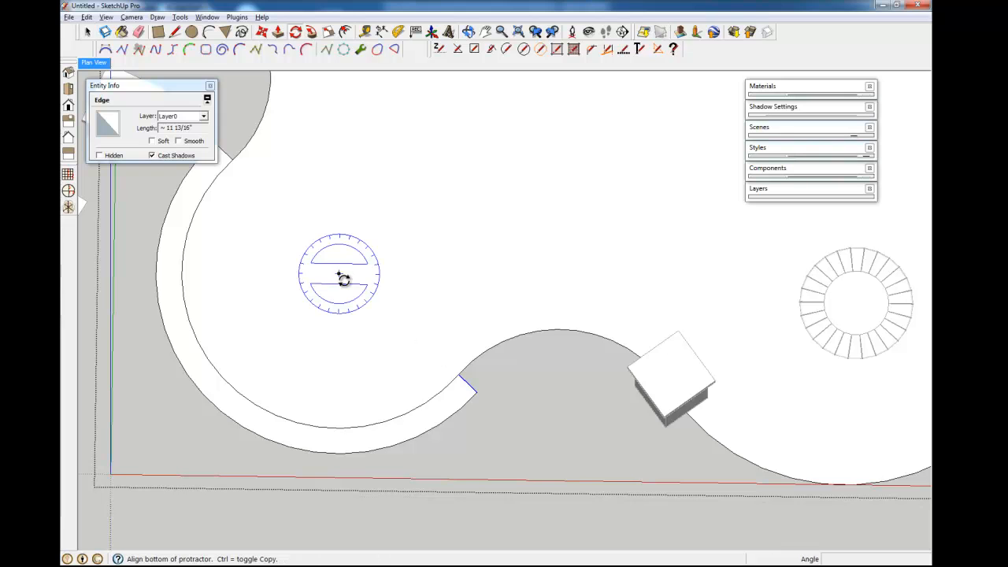
{"action": "left_click", "coordinate": [463, 375]}
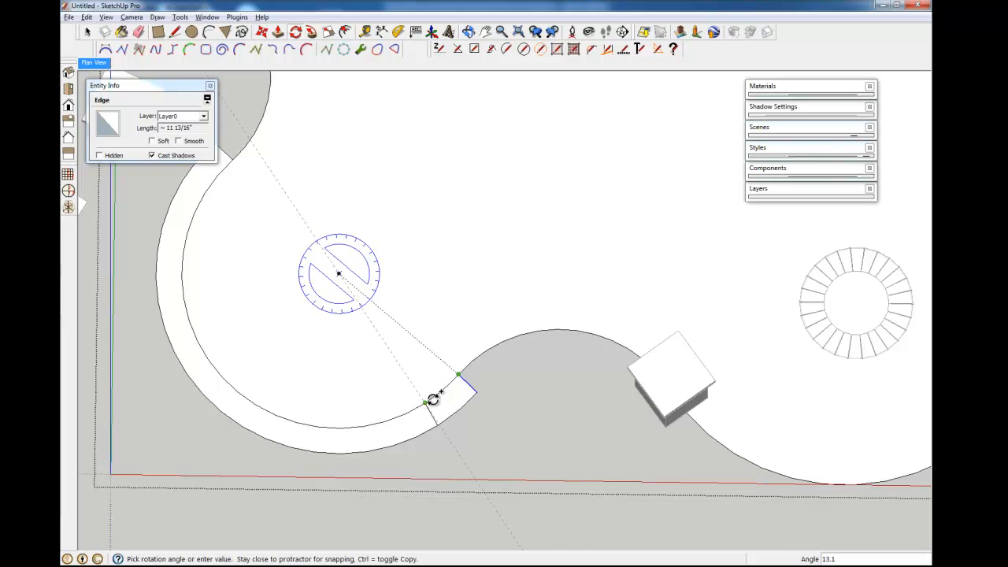
{"action": "left_click", "coordinate": [438, 394]}
{"action": "type", "text": "20x"}
{"action": "key", "text": "Return"}
{"action": "key", "text": "space"}
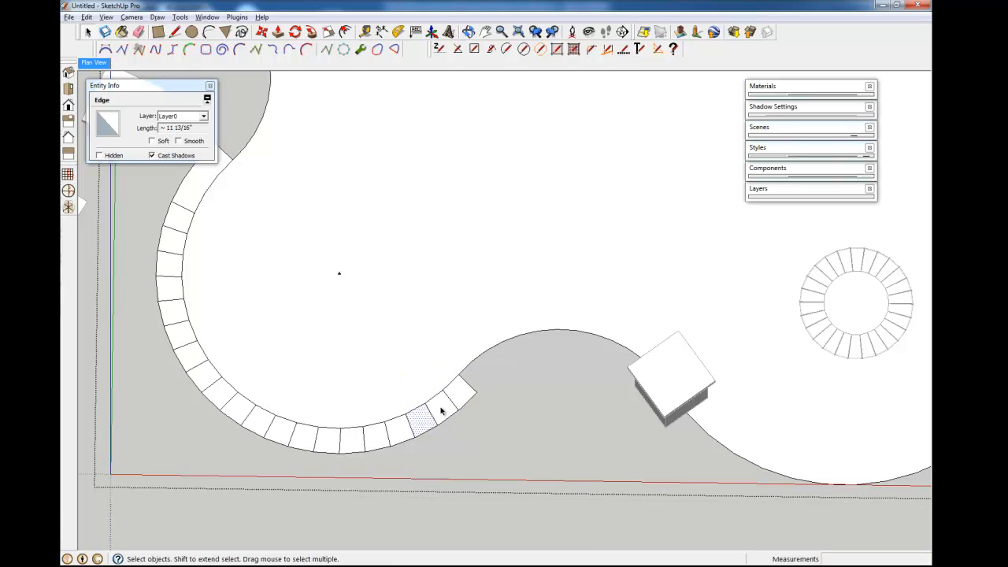
{"action": "left_click", "coordinate": [377, 438]}
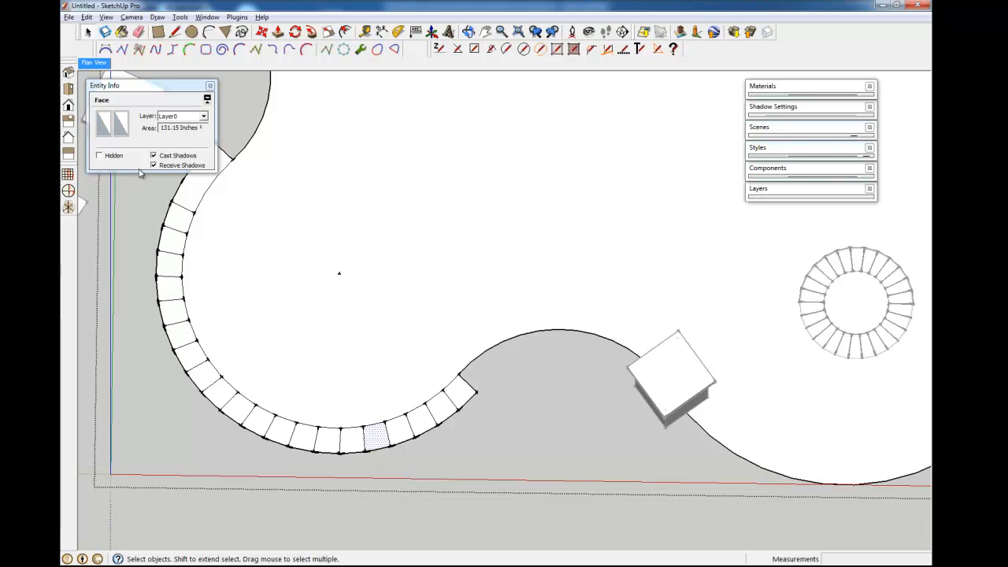
- Undo the array and place one joint copy about 8.1° in from the border's end
{"action": "key", "text": "ctrl+z"}
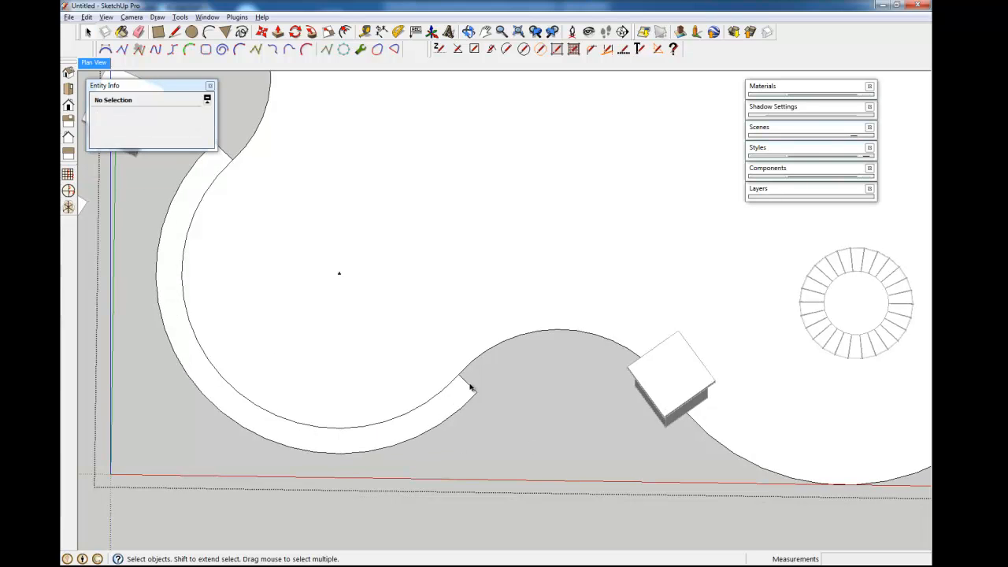
{"action": "key", "text": "m"}
{"action": "key", "text": "q"}
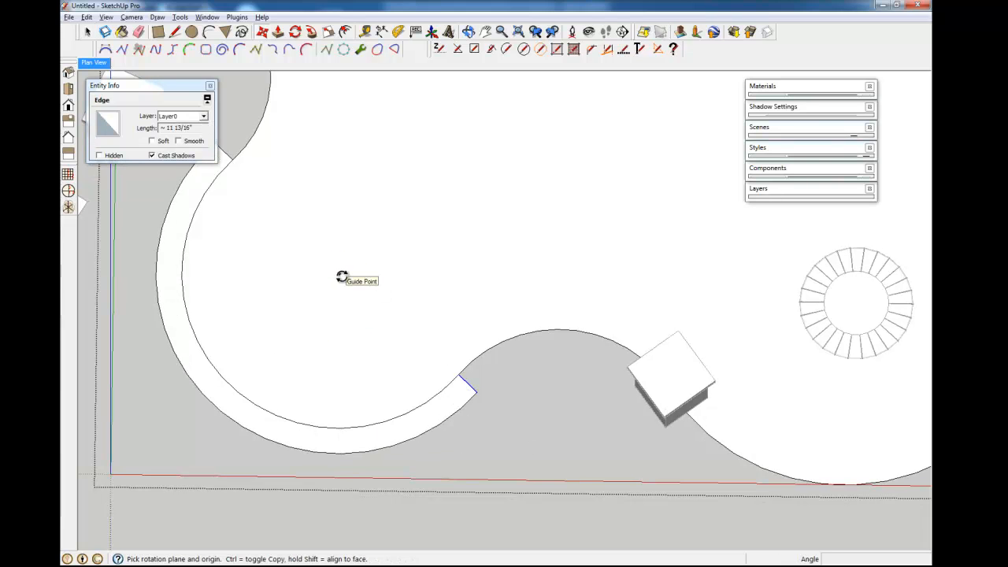
{"action": "left_click", "coordinate": [339, 274]}
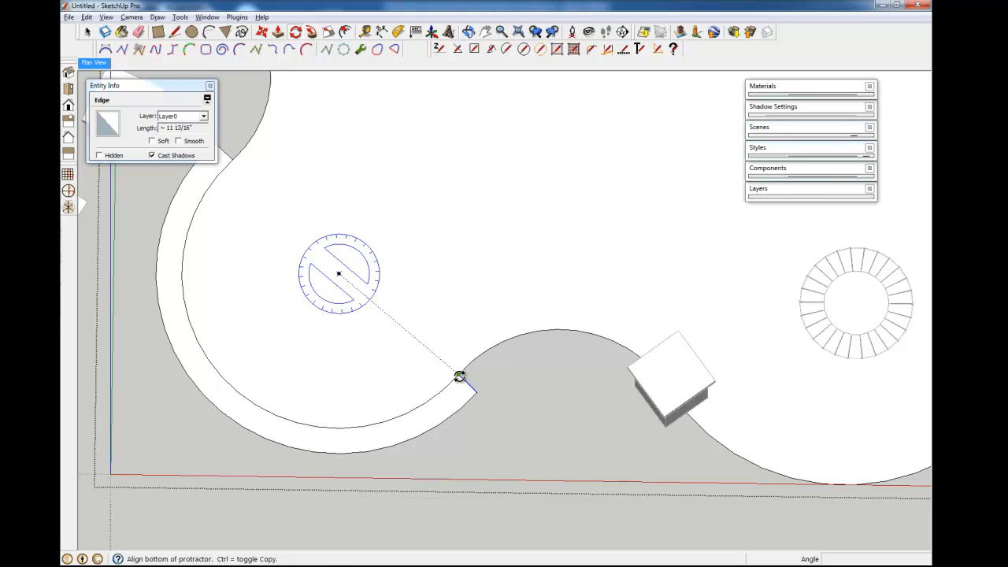
{"action": "left_click", "coordinate": [453, 379]}
{"action": "left_click", "coordinate": [444, 394]}
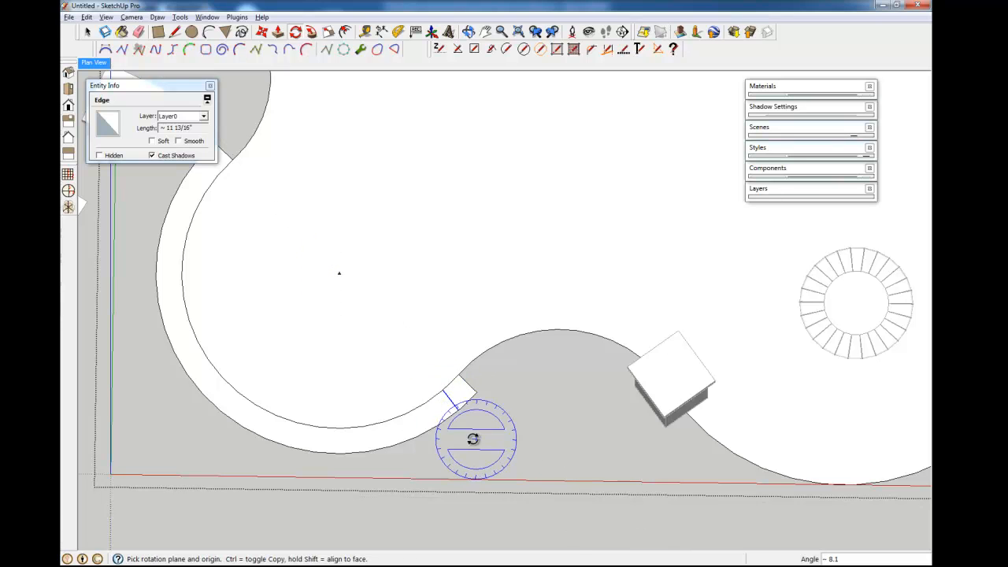
{"action": "scroll", "coordinate": [463, 419], "scroll_direction": "up", "scroll_amount": 3}
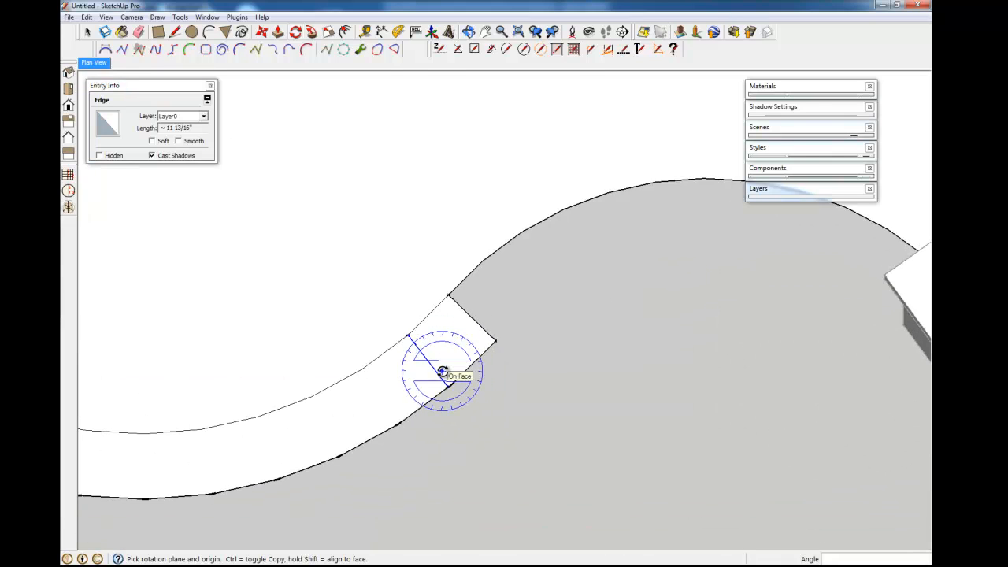
{"action": "key", "text": "g"}
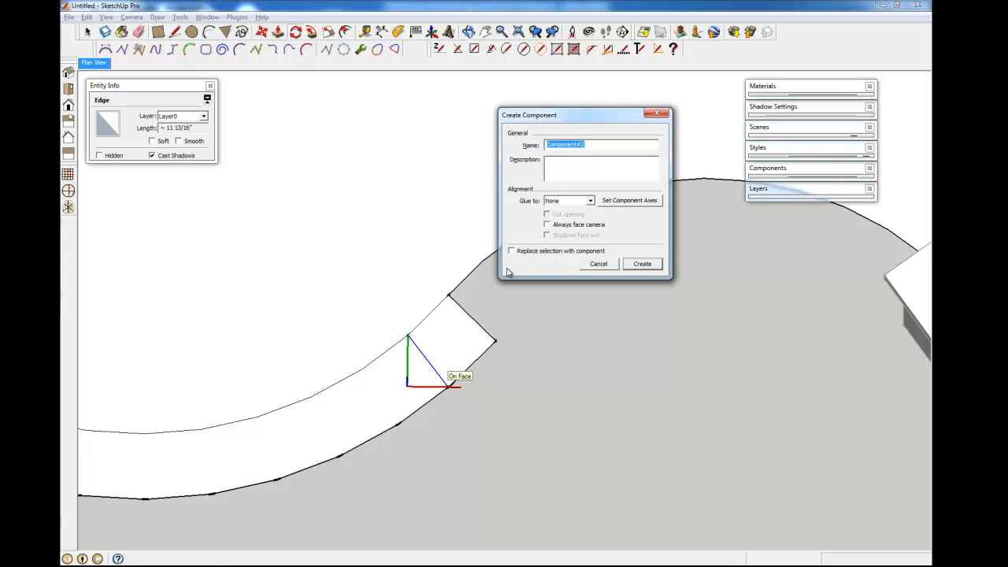
- Make the border's end block a component named 'Joint' with axes at its corner, replacing the old definition
{"action": "left_click", "coordinate": [616, 202]}
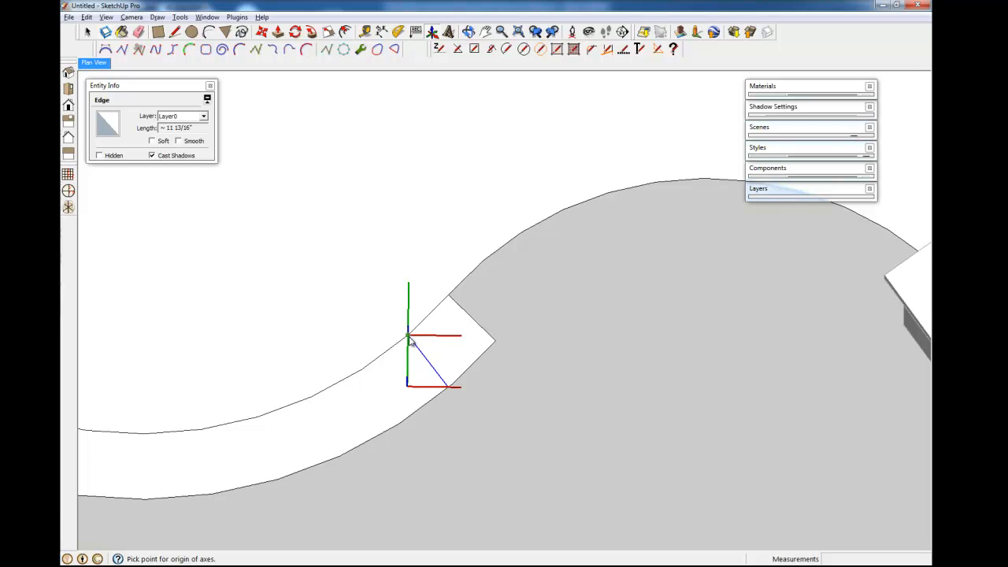
{"action": "left_click", "coordinate": [409, 337]}
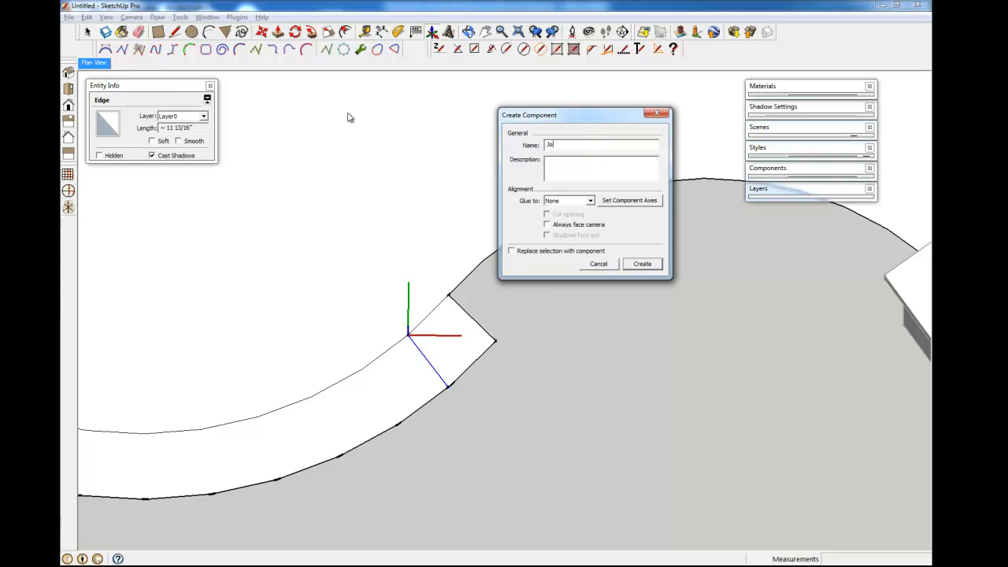
{"action": "left_click", "coordinate": [642, 264]}
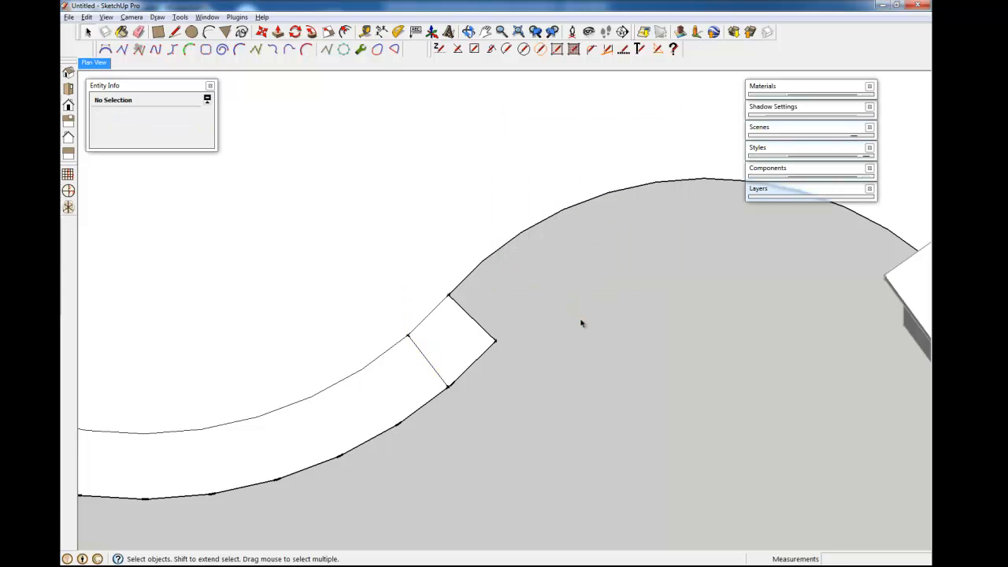
{"action": "left_click", "coordinate": [435, 368]}
{"action": "left_click", "coordinate": [436, 372]}
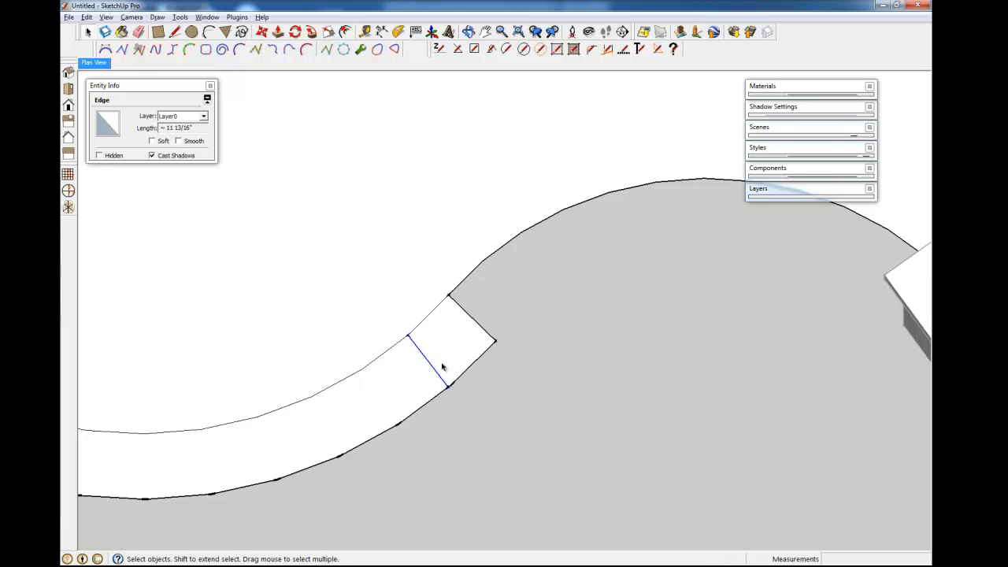
{"action": "key", "text": "g"}
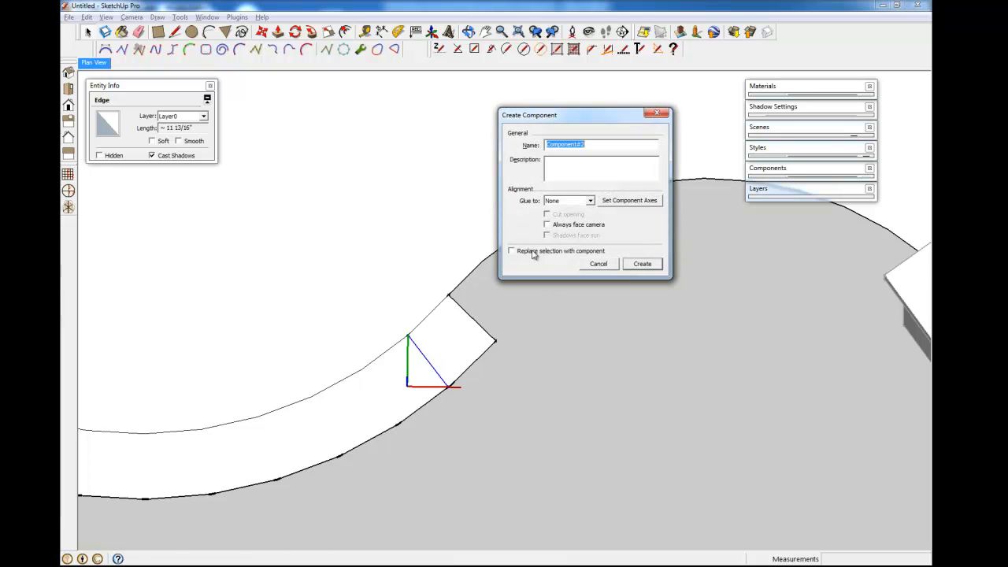
{"action": "left_click", "coordinate": [629, 200]}
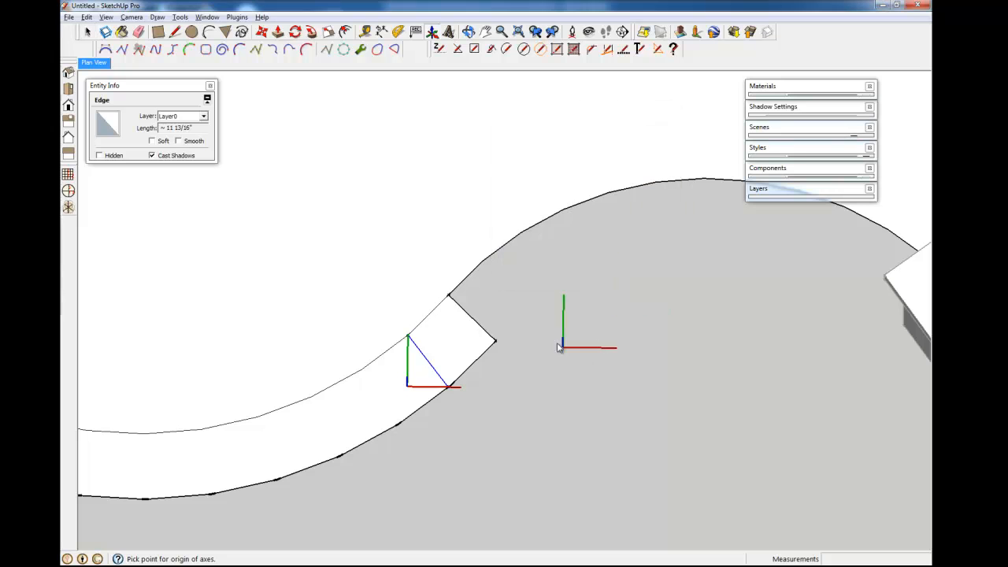
{"action": "double_click", "coordinate": [408, 336]}
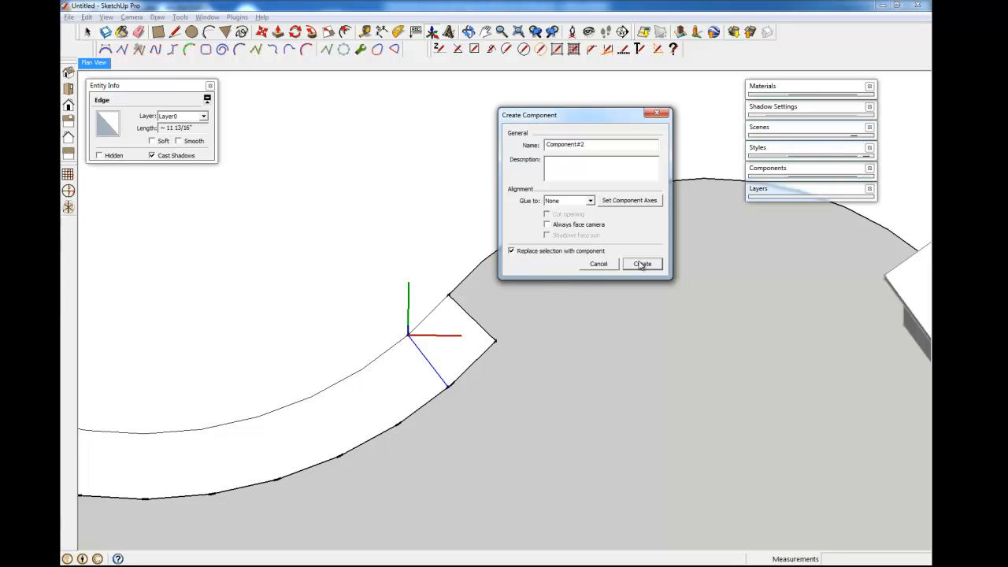
{"action": "type", "text": "Joint"}
{"action": "key", "text": "Return"}
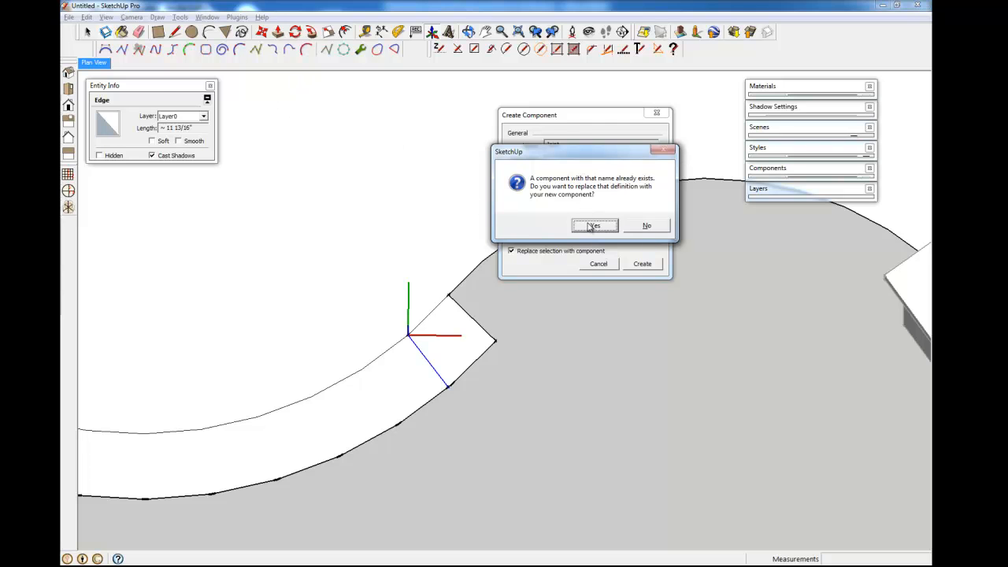
{"action": "left_click", "coordinate": [591, 225]}
- Rotate-copy the Joint block about the arc centre and array it 20x along the border
{"action": "scroll", "coordinate": [392, 367], "scroll_direction": "down", "scroll_amount": 4}
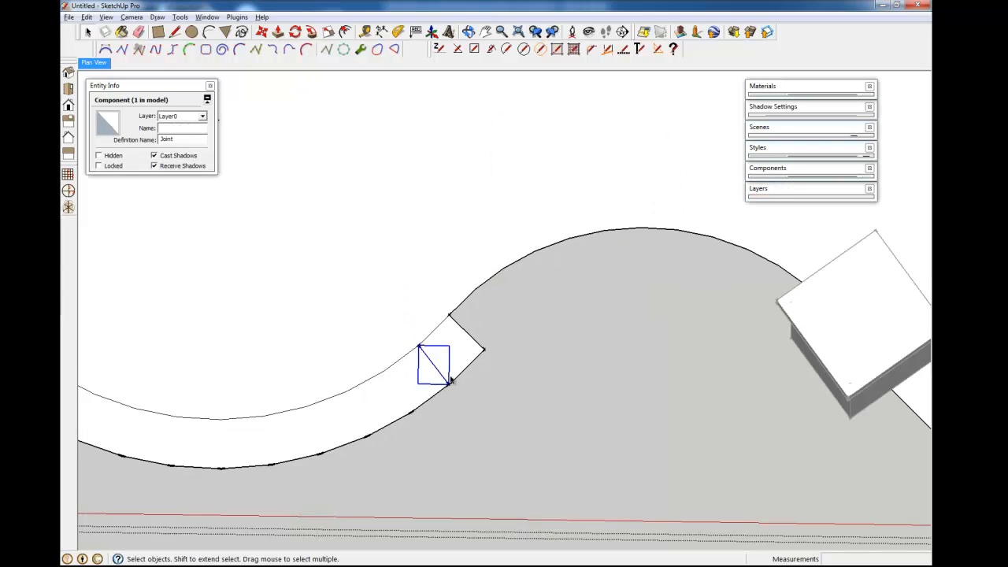
{"action": "middle_click_drag", "start_coordinate": [405, 389], "coordinate": [493, 423], "text": "shift"}
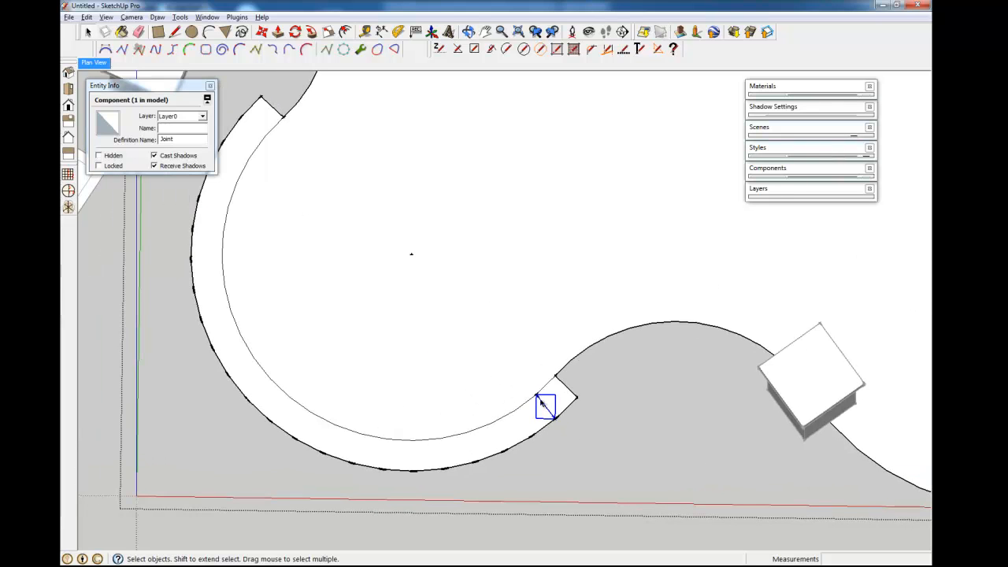
{"action": "scroll", "coordinate": [544, 404], "scroll_direction": "down", "scroll_amount": 3}
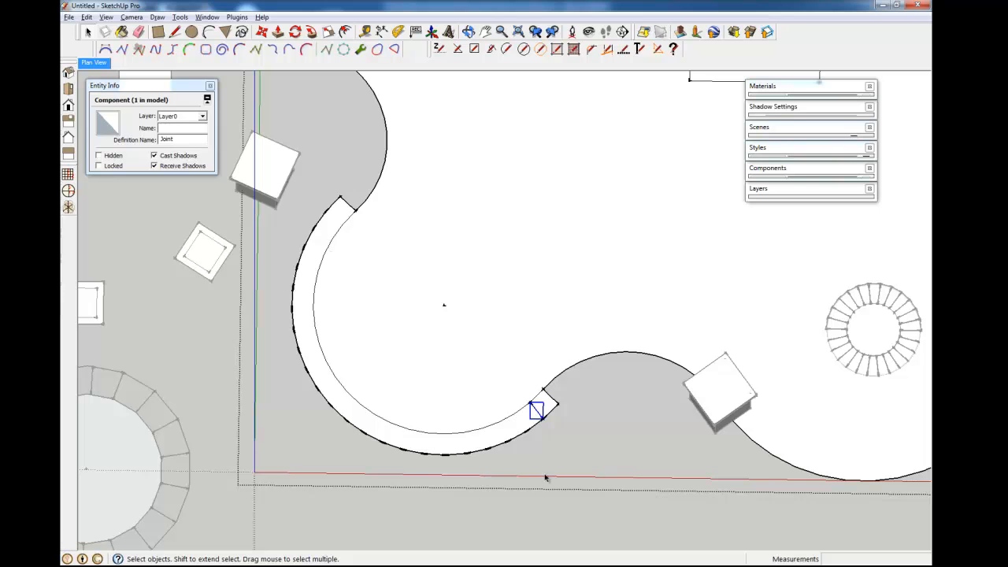
{"action": "key", "text": "q"}
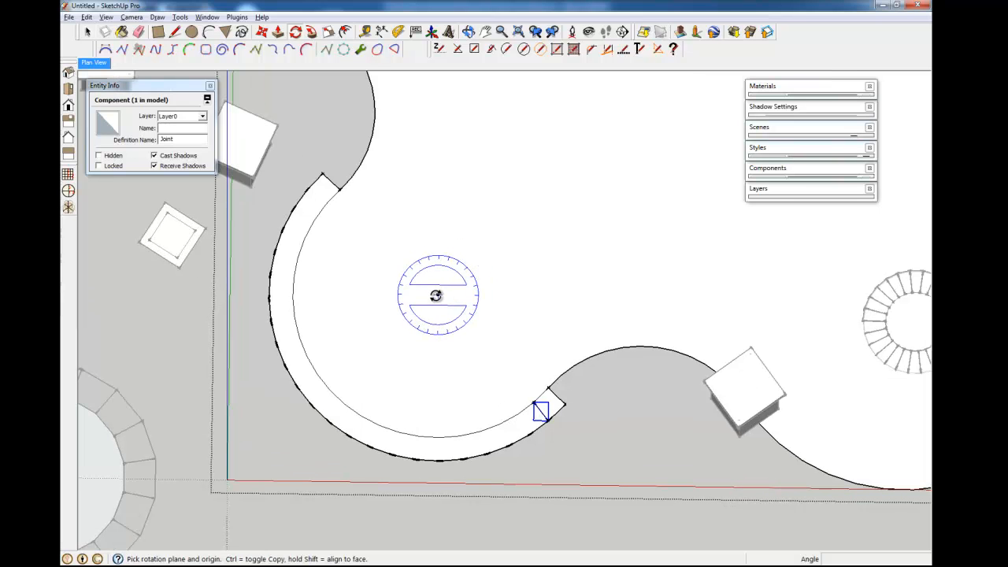
{"action": "left_click", "coordinate": [444, 305]}
{"action": "scroll", "coordinate": [535, 413], "scroll_direction": "up", "scroll_amount": 2}
{"action": "scroll", "coordinate": [534, 418], "scroll_direction": "up", "scroll_amount": 2}
{"action": "left_click", "coordinate": [533, 387]}
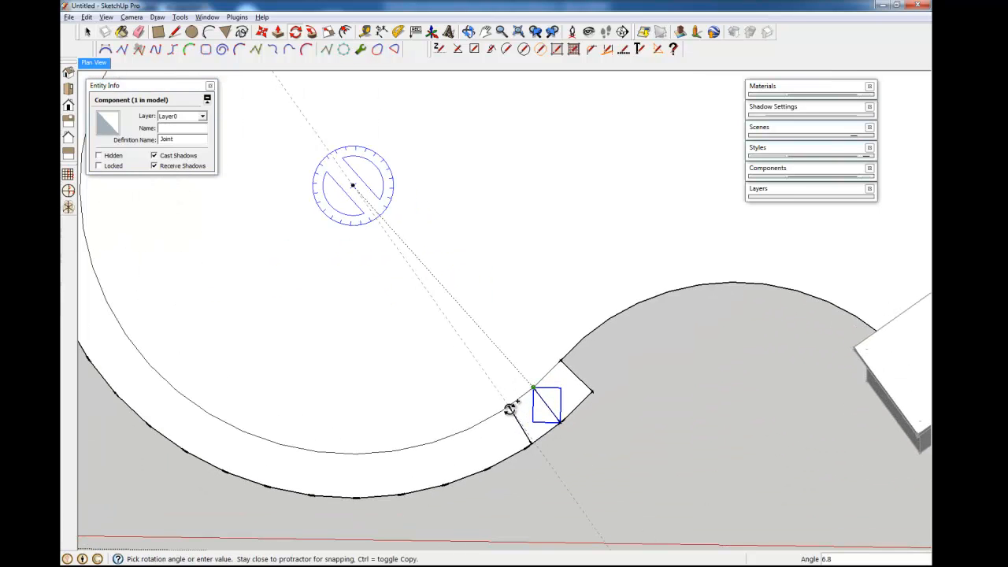
{"action": "left_click", "coordinate": [504, 412]}
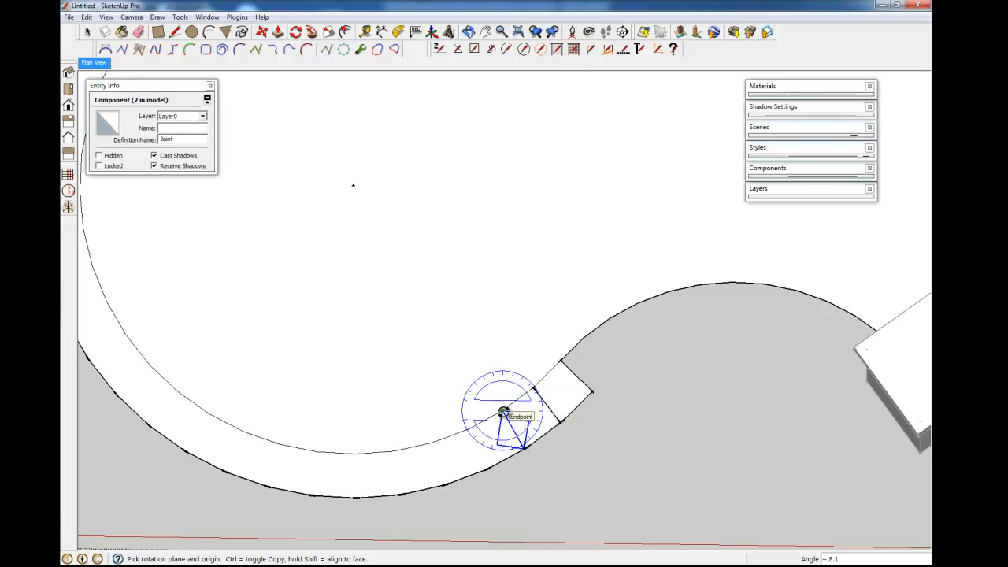
{"action": "type", "text": "20x"}
{"action": "key", "text": "Return"}
- Change the array to 21x so Joint blocks line the whole border, and orbit to check
{"action": "scroll", "coordinate": [504, 412], "scroll_direction": "down", "scroll_amount": 2}
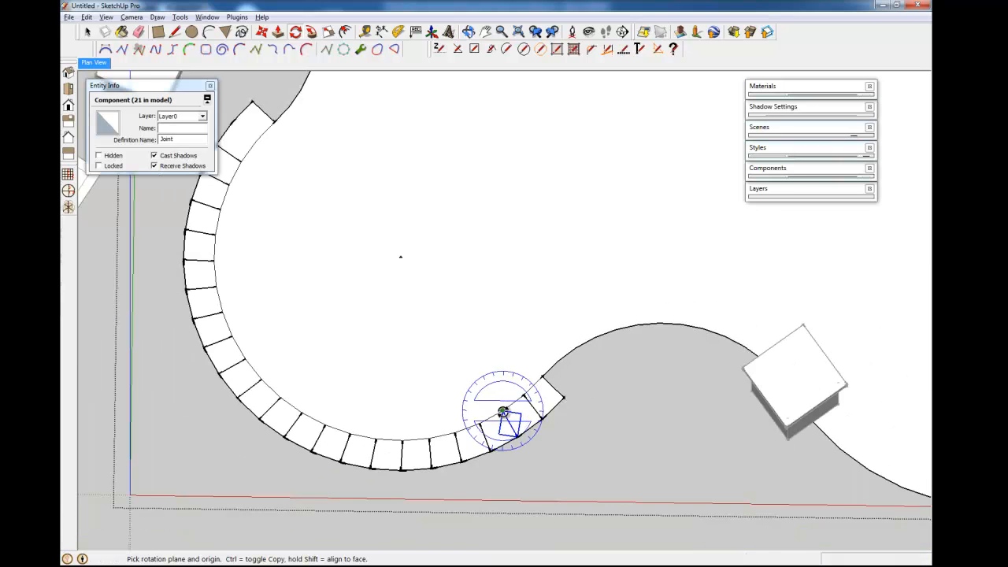
{"action": "type", "text": "21x"}
{"action": "middle_click_drag", "start_coordinate": [562, 483], "coordinate": [511, 482]}
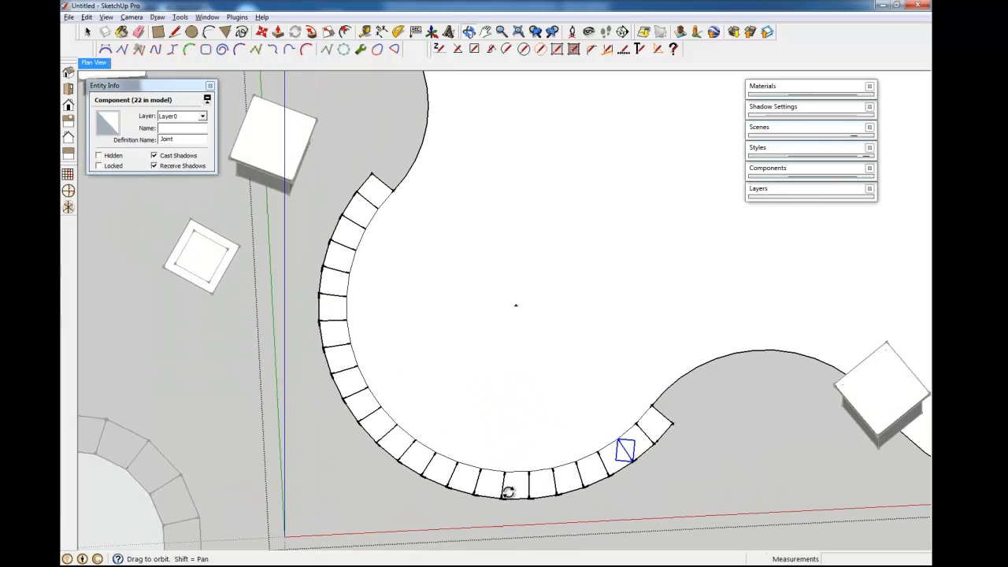
{"action": "key", "text": "q"}
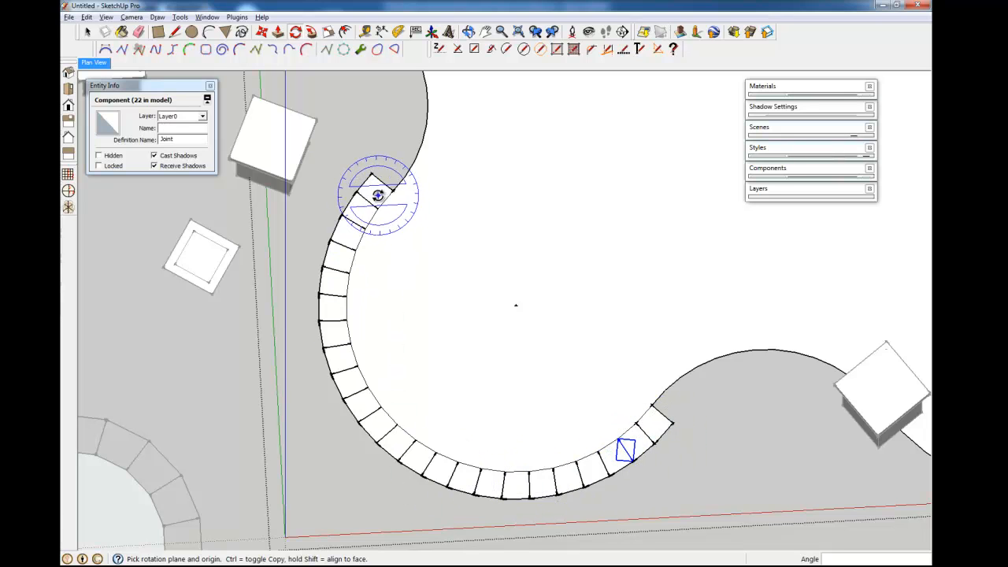
{"action": "middle_click_drag", "start_coordinate": [648, 427], "coordinate": [469, 419]}
{"action": "scroll", "coordinate": [350, 420], "scroll_direction": "down", "scroll_amount": 5}
{"action": "key", "text": "space"}
- Zoom to the end of the curved paver strip and select the end block's divider edge
{"action": "left_click", "coordinate": [426, 475]}
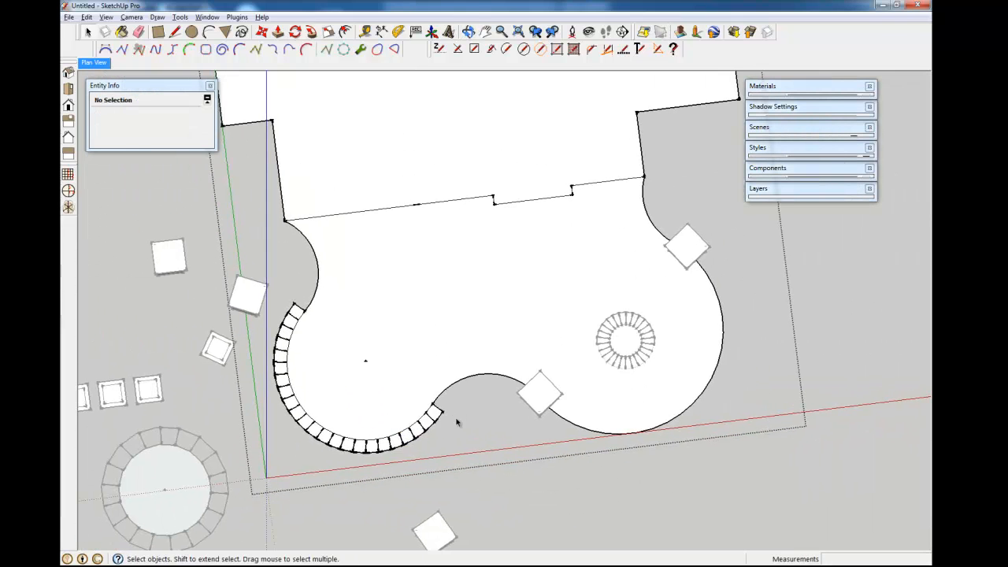
{"action": "scroll", "coordinate": [409, 467], "scroll_direction": "up", "scroll_amount": 4}
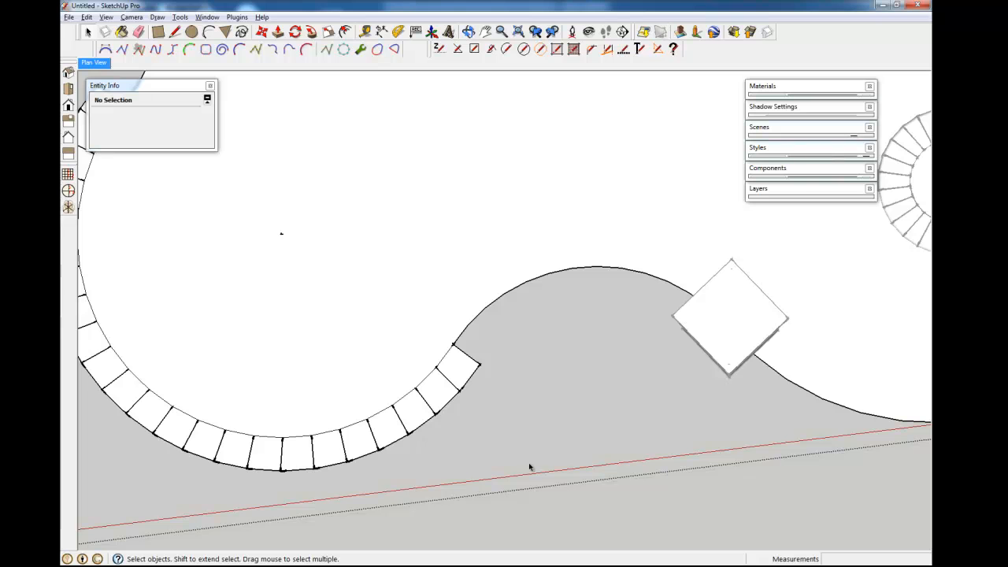
{"action": "left_click", "coordinate": [390, 431]}
{"action": "mouse_move", "coordinate": [446, 396]}
{"action": "middle_mouse_down", "text": "shift"}
{"action": "mouse_move", "coordinate": [581, 419]}
{"action": "mouse_move", "coordinate": [607, 447]}
{"action": "middle_mouse_up", "text": "shift"}
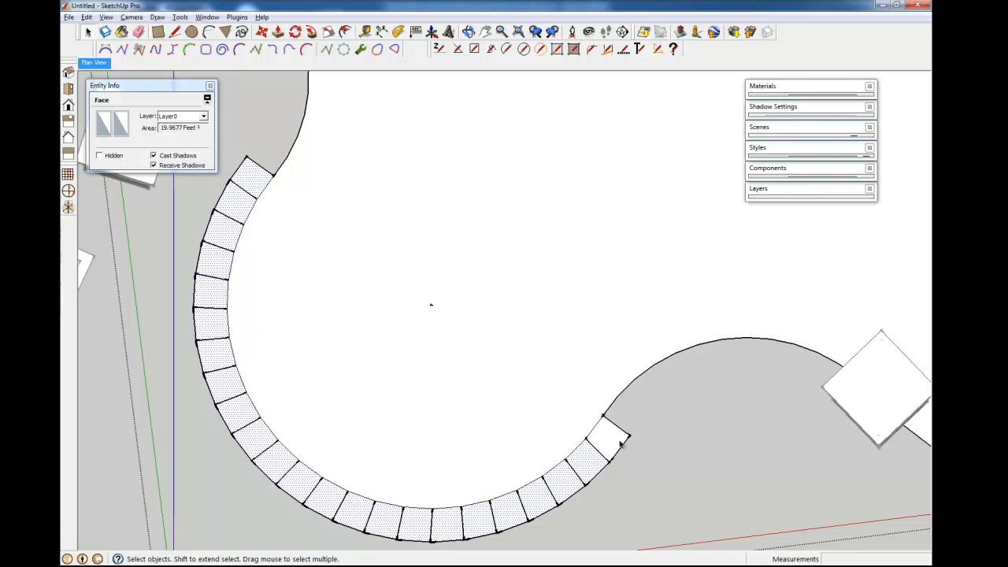
{"action": "middle_click_drag", "start_coordinate": [589, 459], "coordinate": [363, 381], "text": "shift"}
{"action": "scroll", "coordinate": [367, 374], "scroll_direction": "up", "scroll_amount": 7}
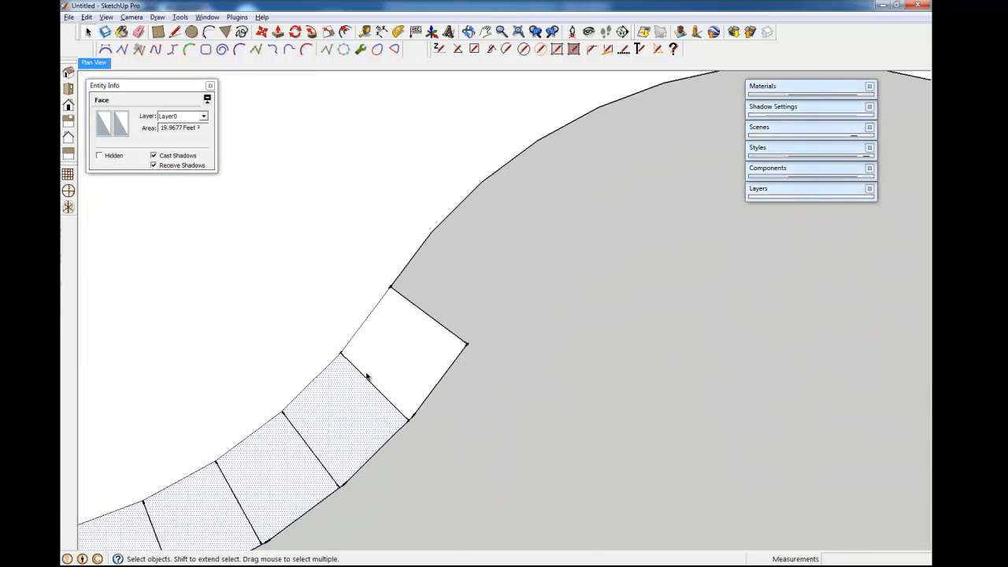
{"action": "left_click", "coordinate": [392, 403]}
{"action": "key", "text": "m"}
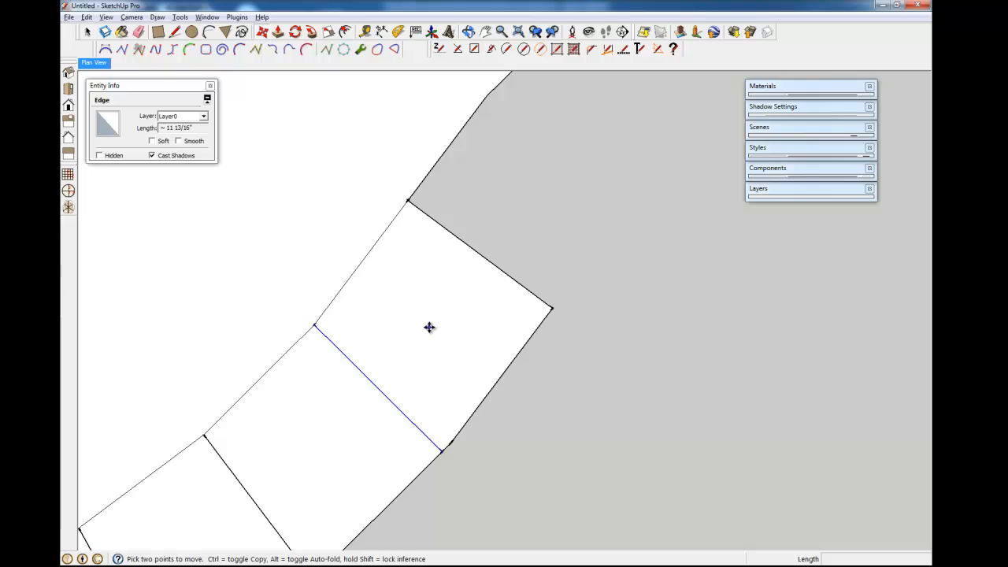
{"action": "left_click", "coordinate": [429, 328]}
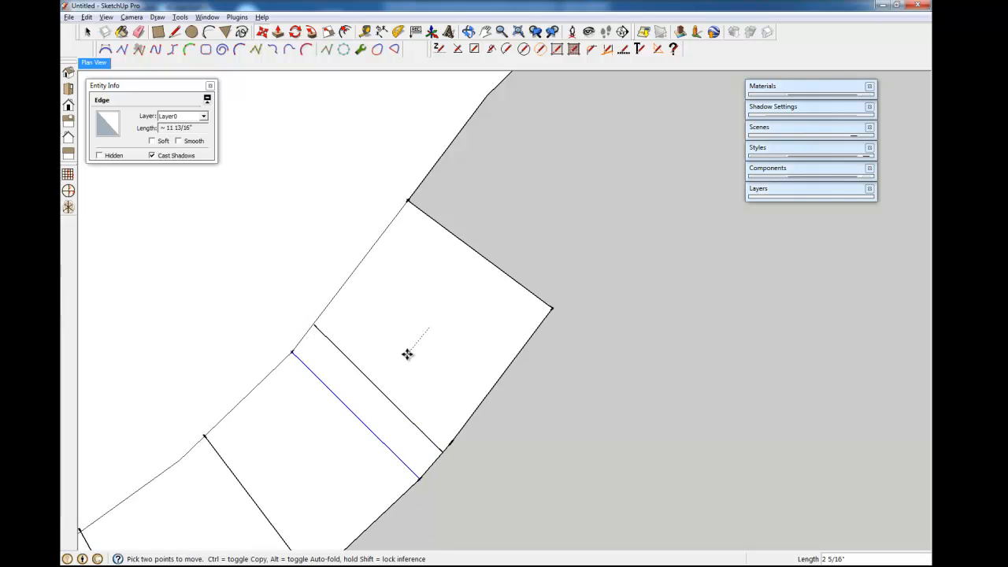
{"action": "key", "text": "space"}
- Copy the divider edge to the strip's outer corner and erase the middle edge between cells
{"action": "key", "text": "m"}
{"action": "key", "text": "ctrl"}
{"action": "left_click", "coordinate": [315, 326]}
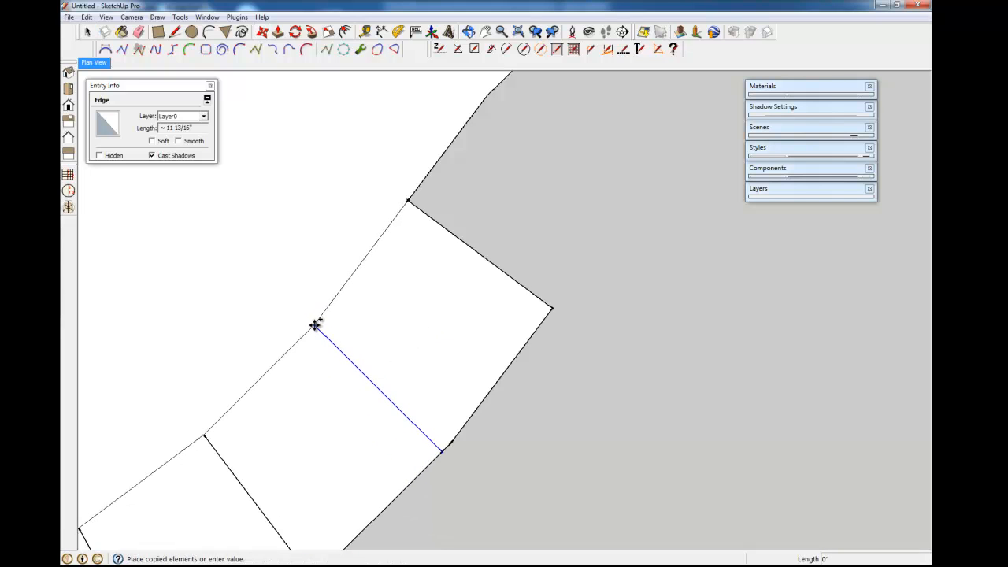
{"action": "left_click", "coordinate": [554, 311]}
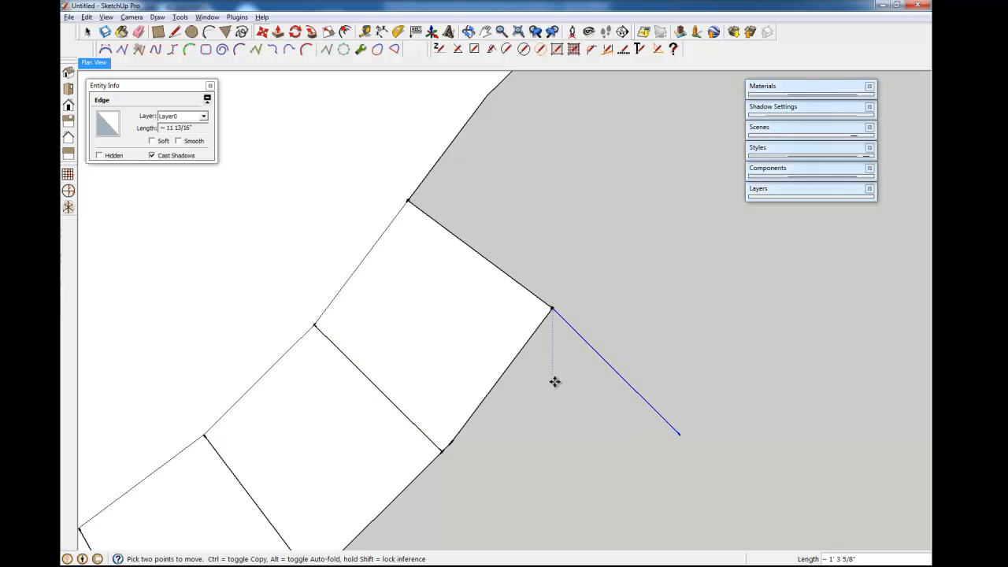
{"action": "key", "text": "e"}
{"action": "left_click", "coordinate": [399, 409]}
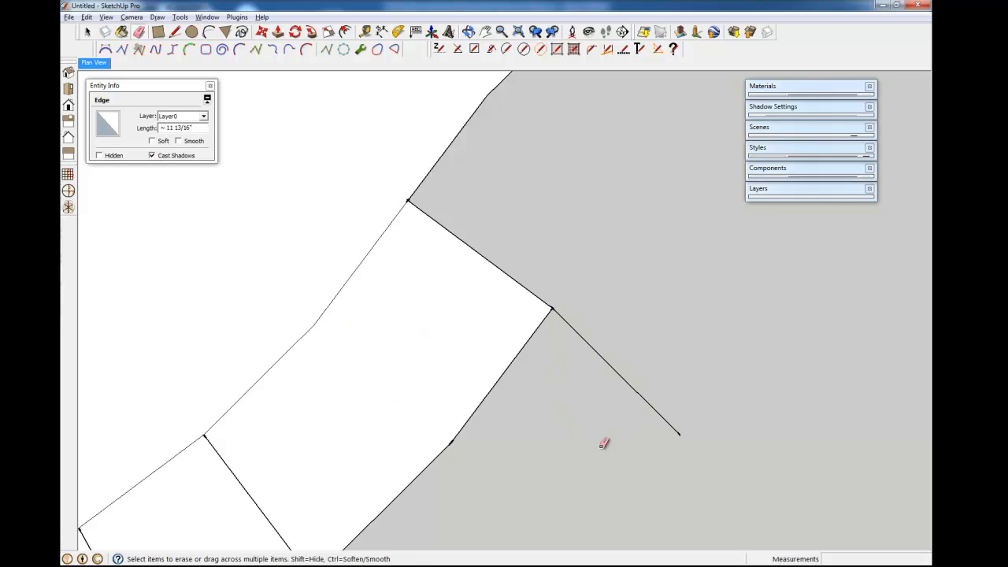
{"action": "key", "text": "space"}
- Copy the outer edge back across the end cell, then undo and redo the edge additions
{"action": "key", "text": "m"}
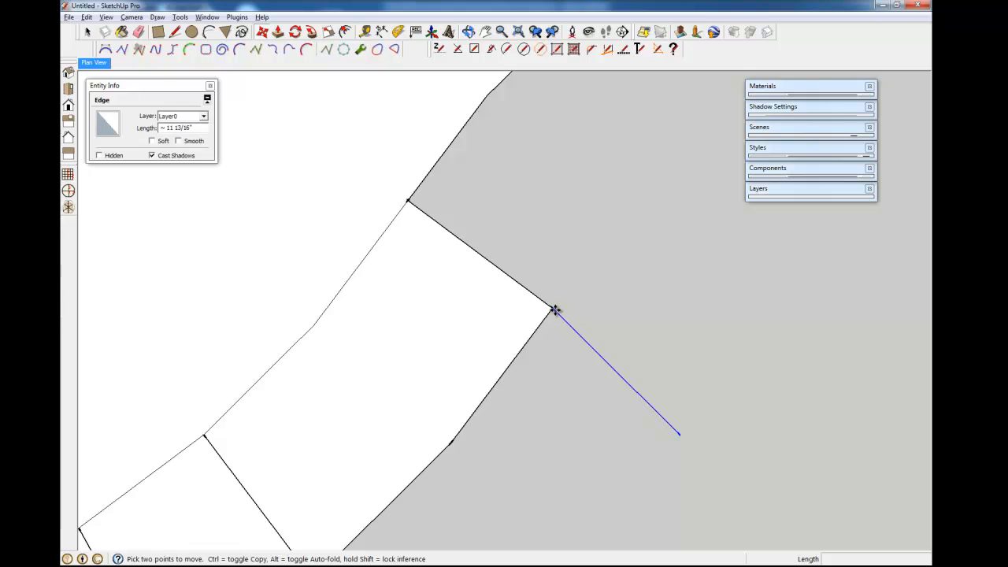
{"action": "left_click", "coordinate": [553, 310]}
{"action": "key", "text": "ctrl"}
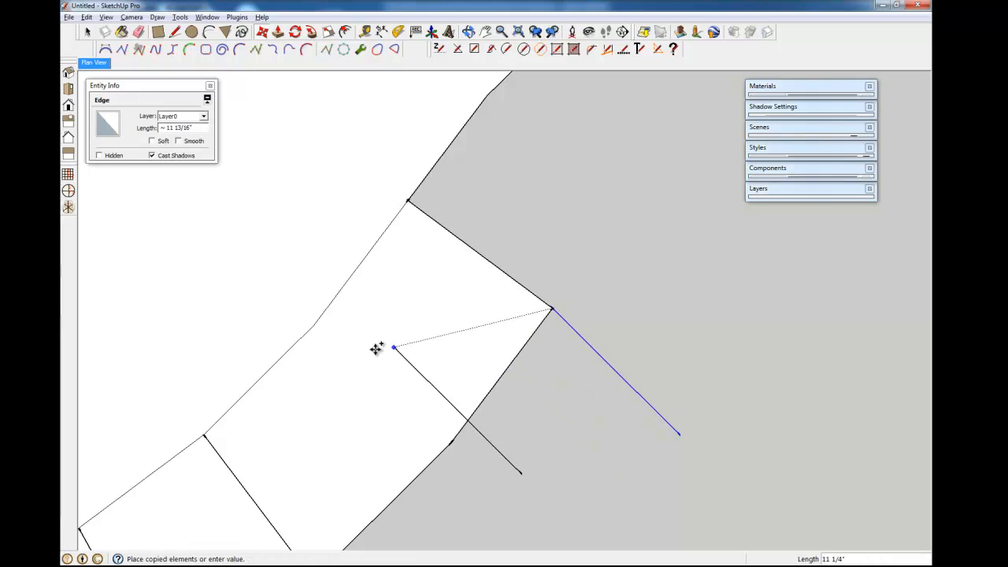
{"action": "left_click", "coordinate": [314, 325]}
{"action": "key", "text": "space"}
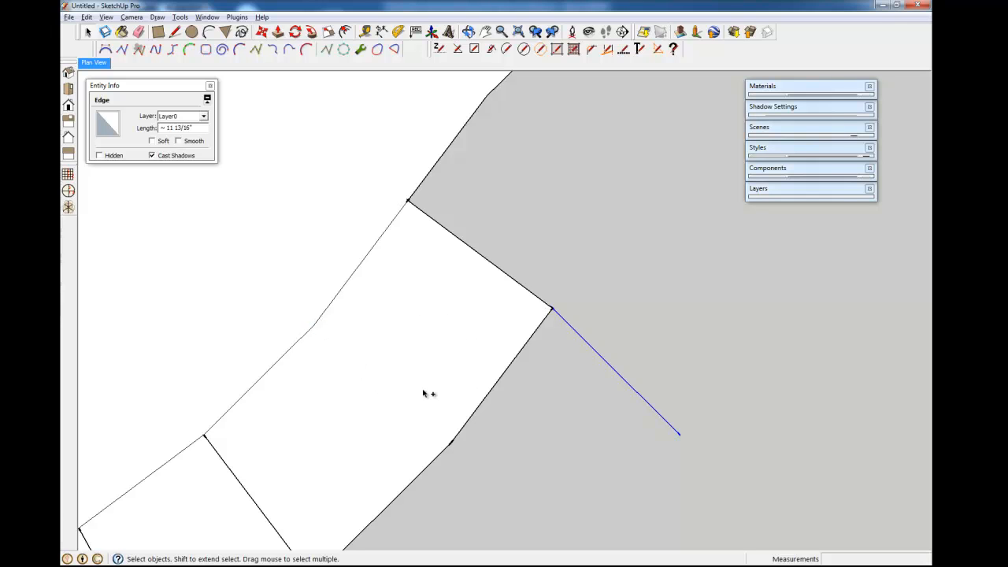
{"action": "left_click", "coordinate": [398, 412]}
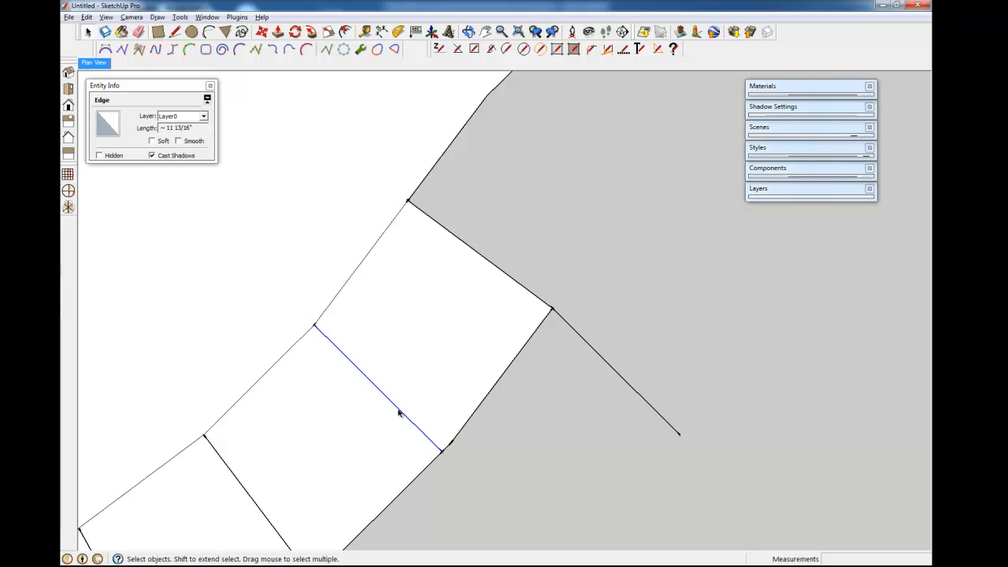
{"action": "key", "text": "ctrl+z"}
{"action": "key", "text": "ctrl+z"}
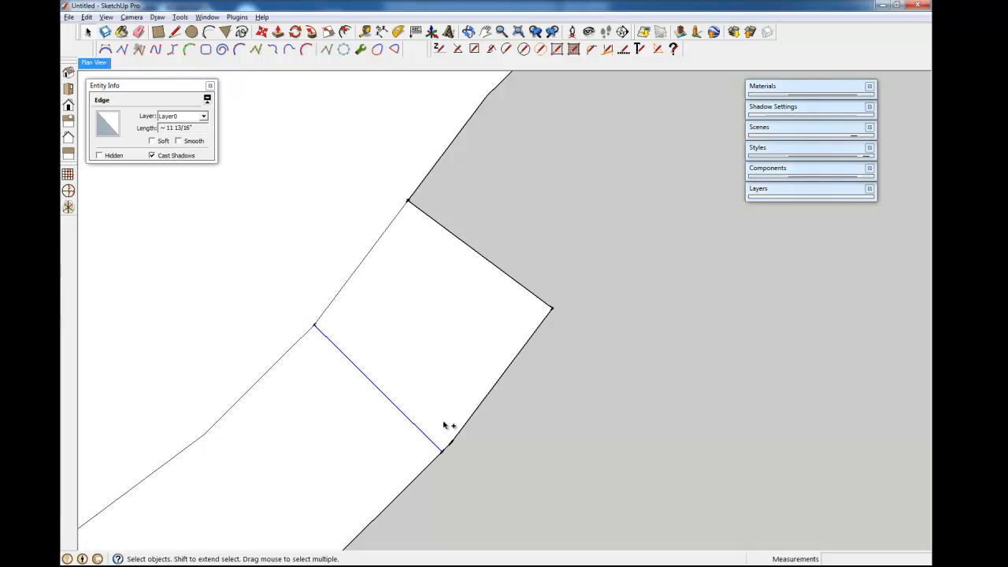
{"action": "key", "text": "ctrl+y"}
- Try deleting the end cell's divider, undo it, and reselect the curved strip face
{"action": "scroll", "coordinate": [443, 424], "scroll_direction": "down", "scroll_amount": 3}
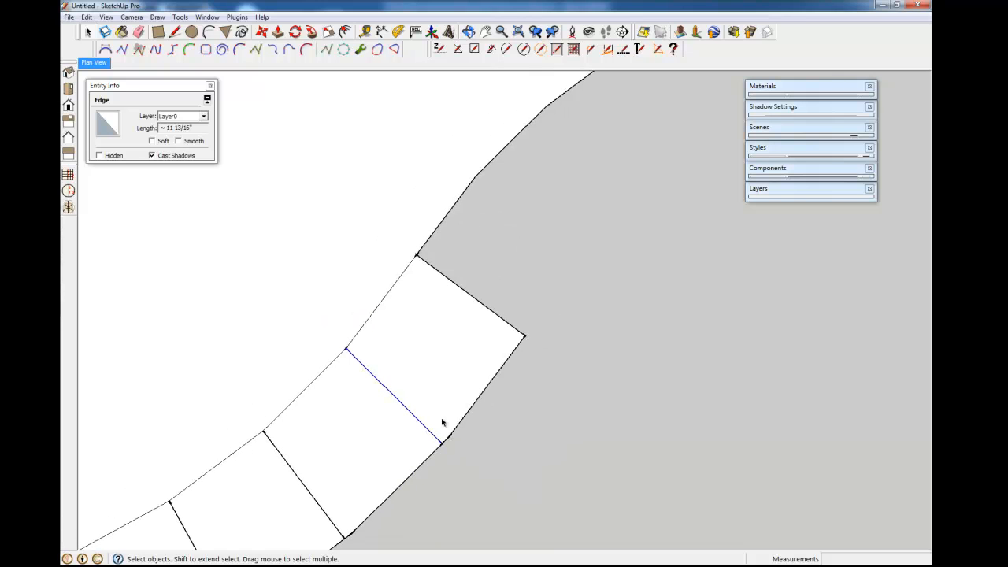
{"action": "left_click", "coordinate": [418, 420]}
{"action": "key", "text": "Delete"}
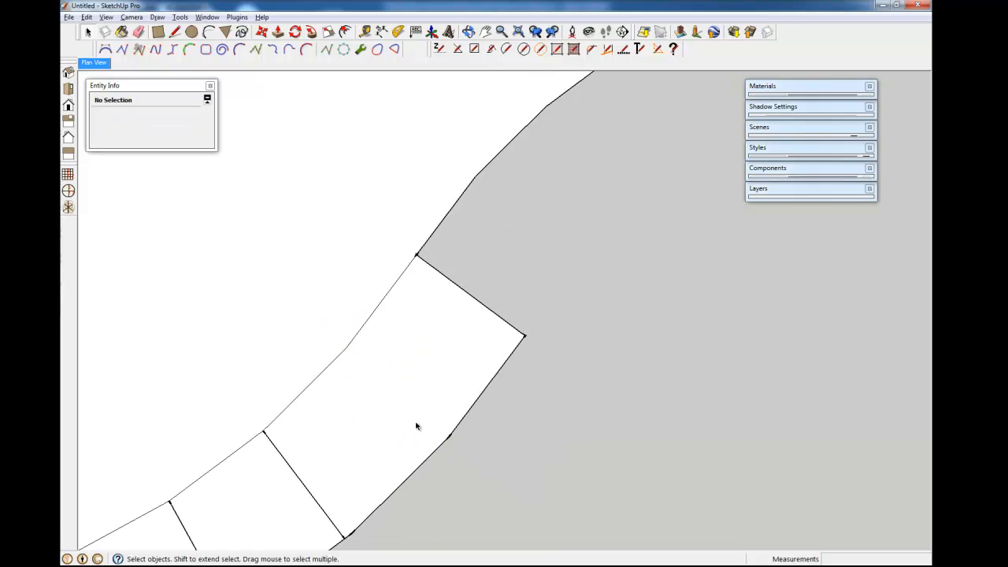
{"action": "key", "text": "ctrl+z"}
{"action": "left_click", "coordinate": [437, 381]}
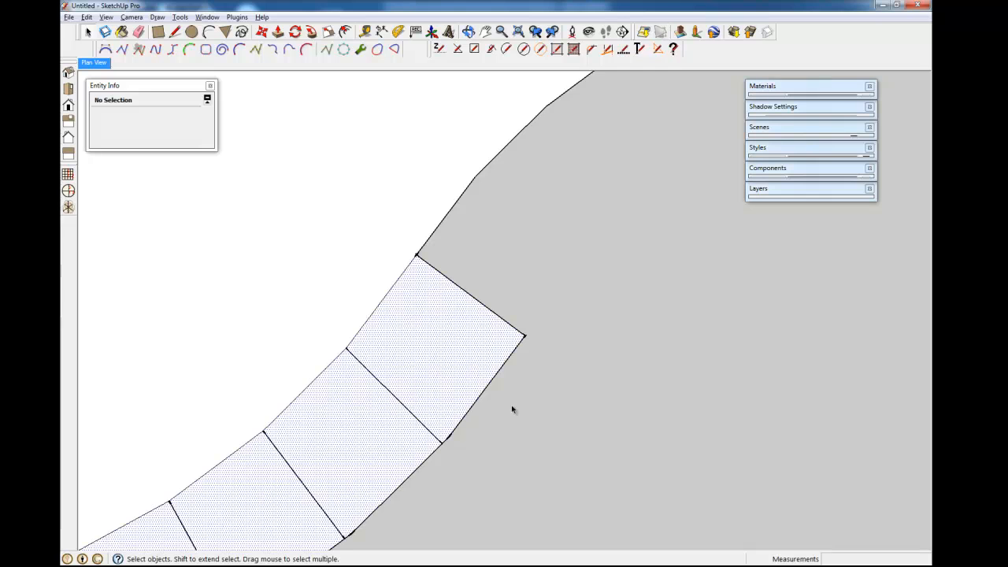
{"action": "scroll", "coordinate": [547, 397], "scroll_direction": "down", "scroll_amount": 5}
- Select the curved paver strip's edges, leaving its face unselected
{"action": "middle_click_drag", "start_coordinate": [139, 250], "coordinate": [170, 322], "text": "shift"}
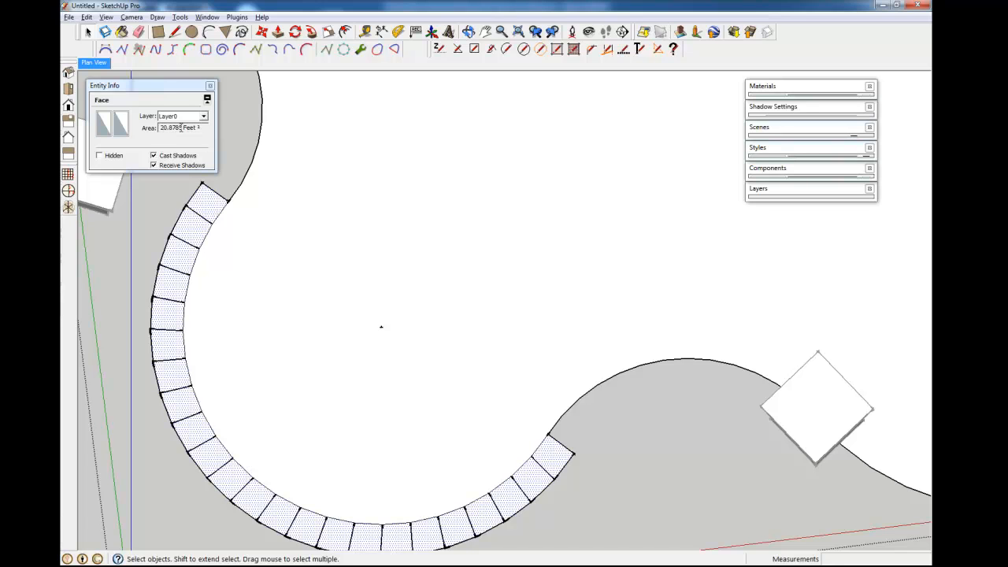
{"action": "triple_click", "coordinate": [191, 406]}
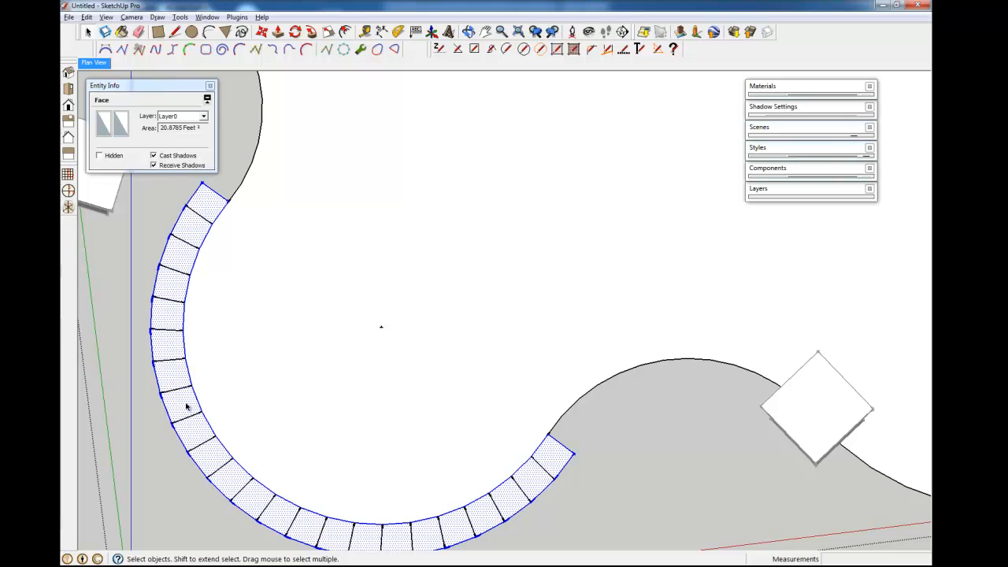
{"action": "left_click", "coordinate": [191, 406], "text": "shift"}
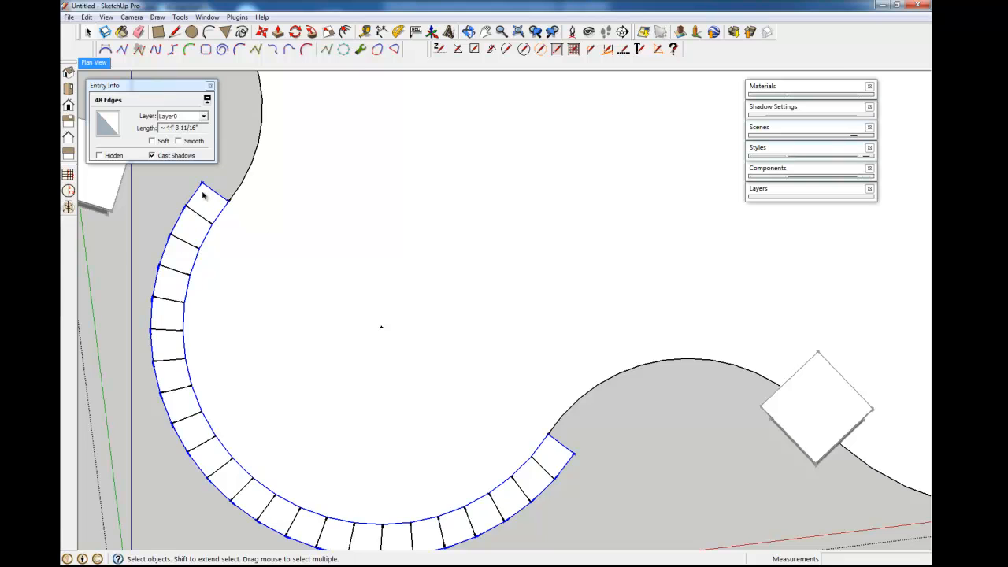
{"action": "scroll", "coordinate": [156, 220], "scroll_direction": "down", "scroll_amount": 2}
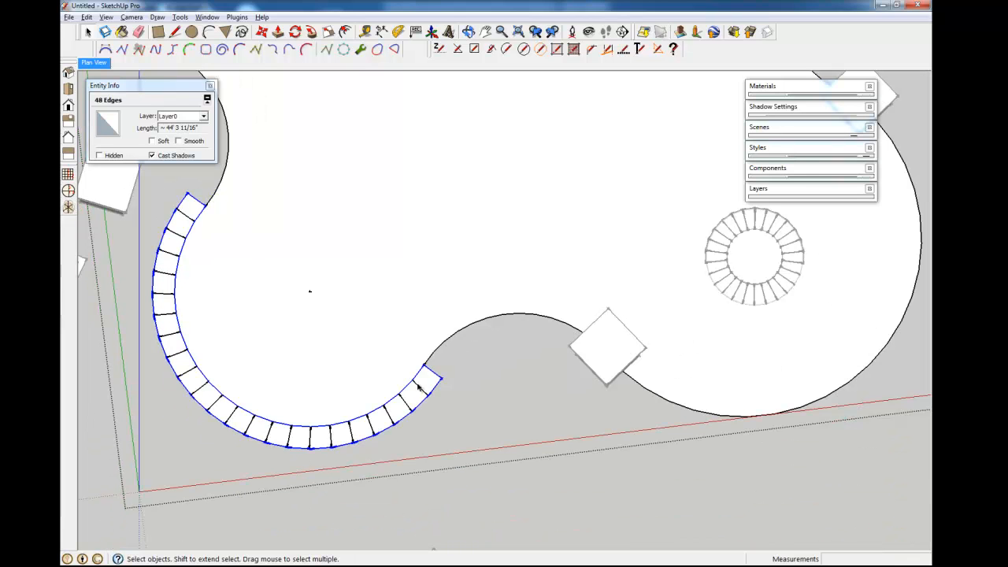
- Move along the paver arc and select one Joint component inside a paver
{"action": "mouse_move", "coordinate": [340, 426]}
{"action": "middle_mouse_down", "text": "shift"}
{"action": "mouse_move", "coordinate": [420, 448]}
{"action": "mouse_move", "coordinate": [428, 416]}
{"action": "mouse_move", "coordinate": [394, 421]}
{"action": "middle_mouse_up", "text": "shift"}
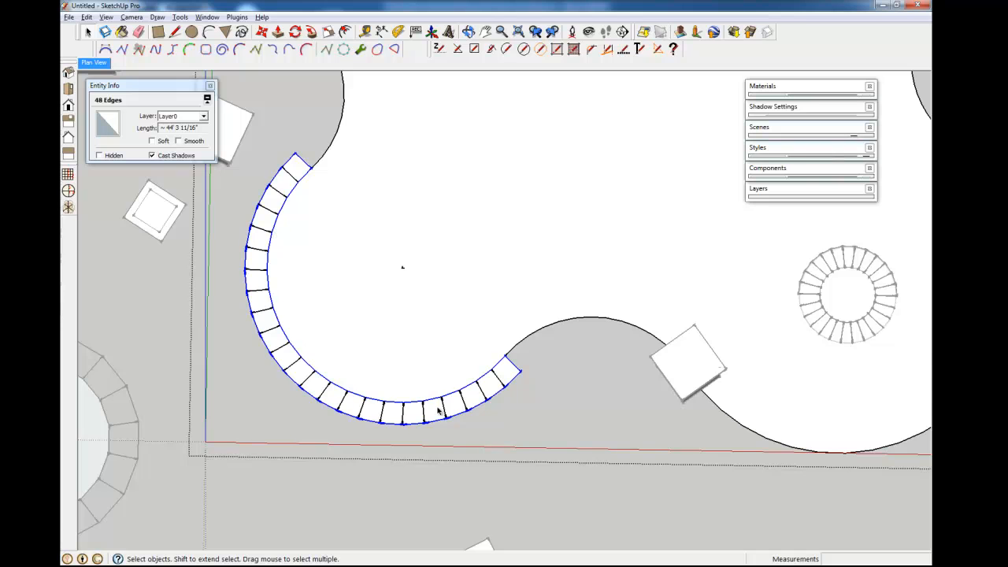
{"action": "scroll", "coordinate": [438, 410], "scroll_direction": "up", "scroll_amount": 3}
{"action": "scroll", "coordinate": [438, 410], "scroll_direction": "up", "scroll_amount": 2}
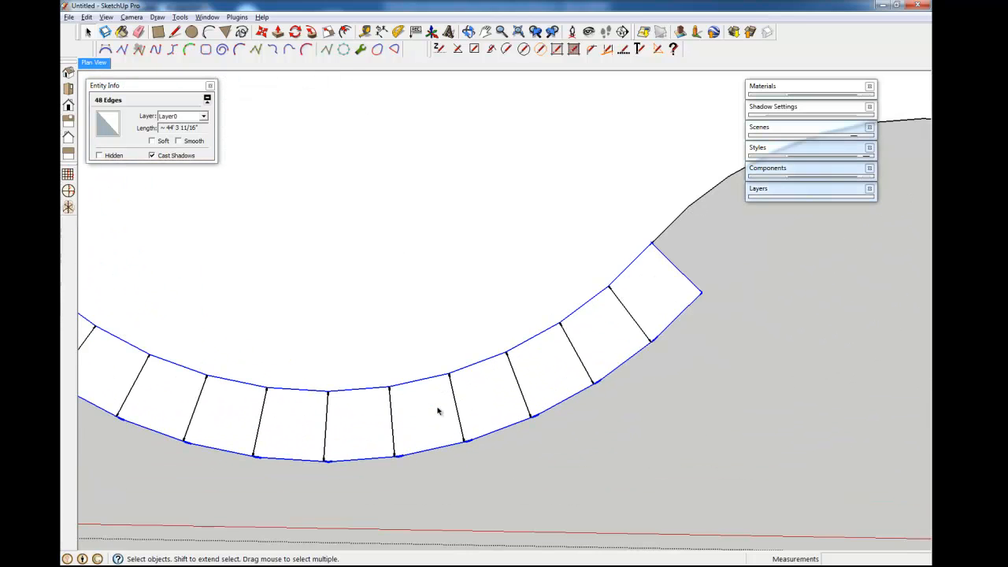
{"action": "scroll", "coordinate": [438, 410], "scroll_direction": "down", "scroll_amount": 2}
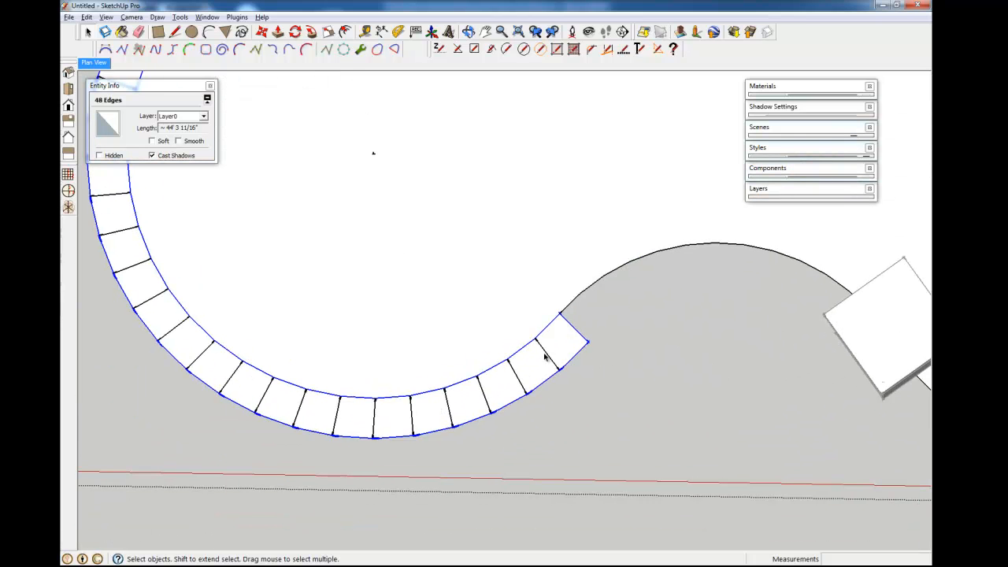
{"action": "left_click_drag", "start_coordinate": [189, 322], "coordinate": [239, 422], "text": "shift"}
{"action": "left_click", "coordinate": [475, 512]}
{"action": "scroll", "coordinate": [446, 305], "scroll_direction": "down", "scroll_amount": 2}
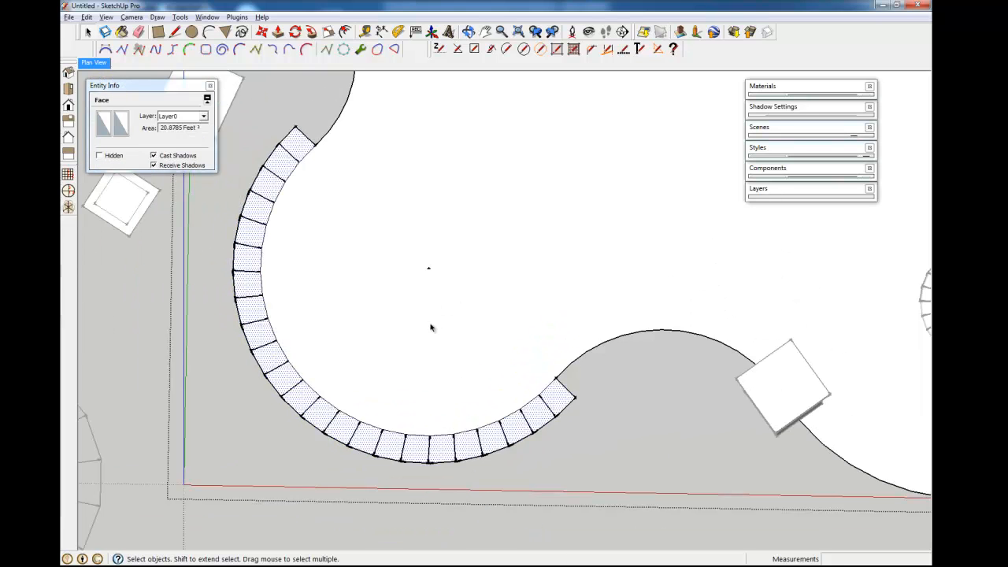
{"action": "left_click", "coordinate": [510, 431]}
{"action": "scroll", "coordinate": [509, 445], "scroll_direction": "up", "scroll_amount": 3}
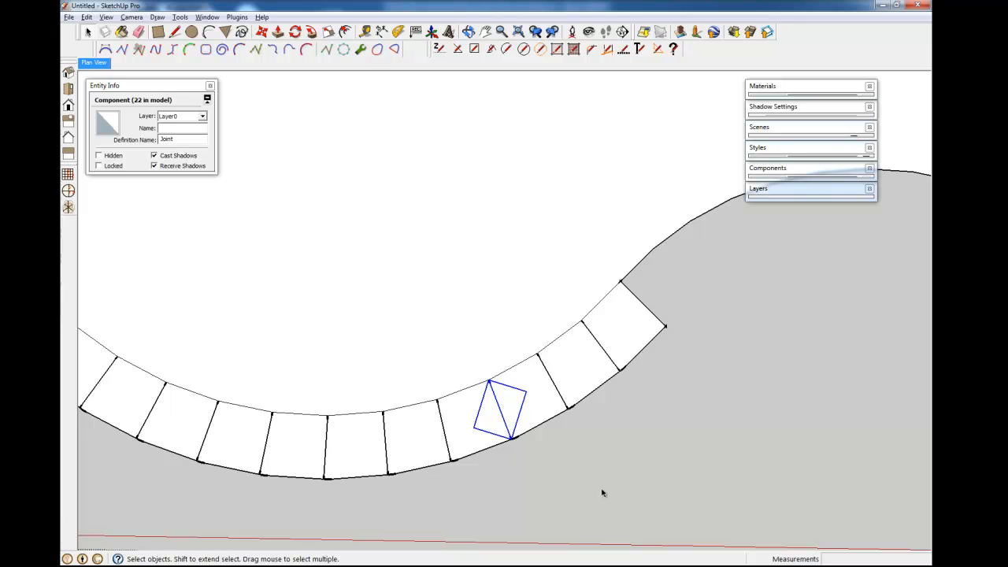
- Select all Joint instances through the component's Instances > Select All option
{"action": "right_click", "coordinate": [501, 417]}
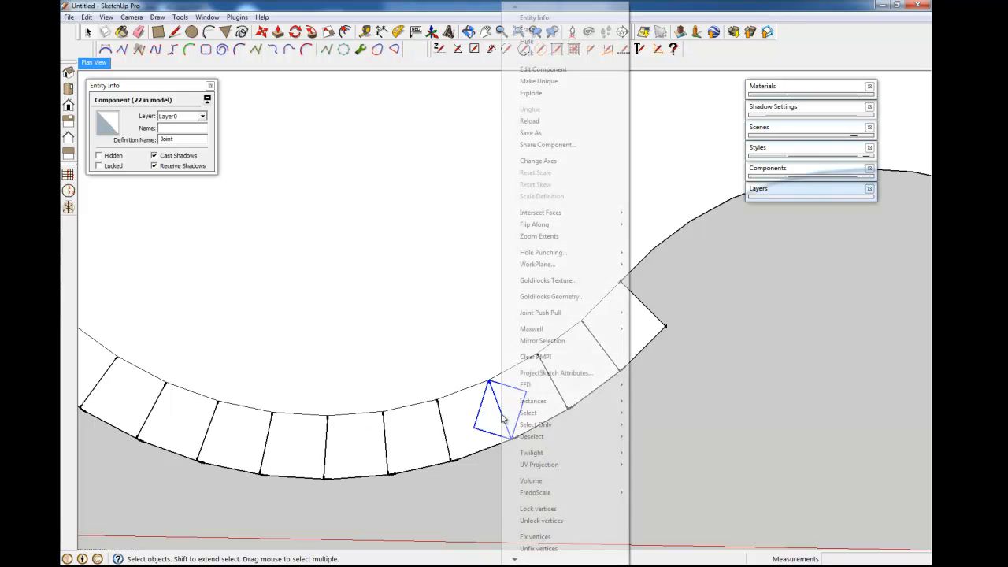
{"action": "mouse_move", "coordinate": [535, 427]}
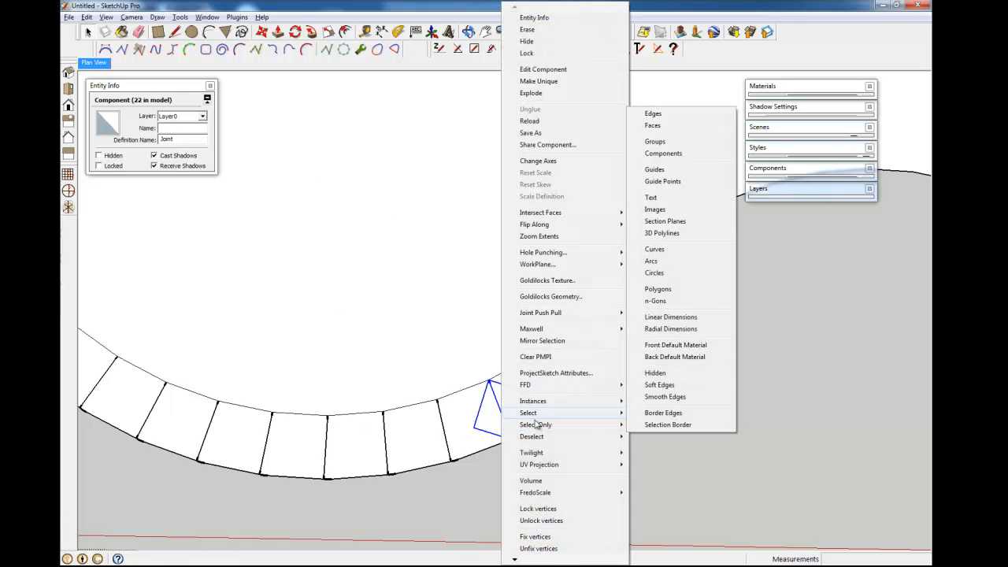
{"action": "mouse_move", "coordinate": [542, 402]}
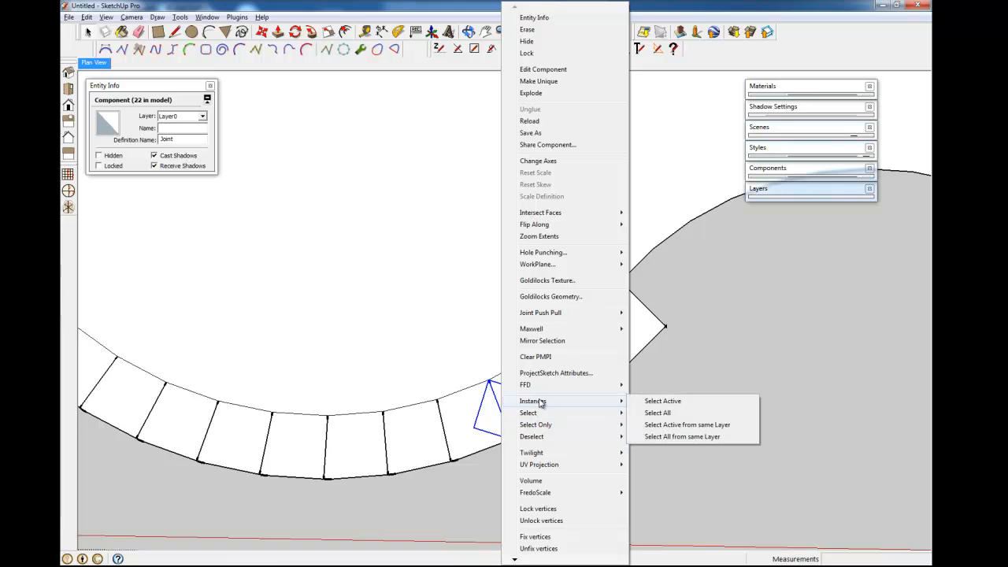
{"action": "left_click", "coordinate": [664, 418]}
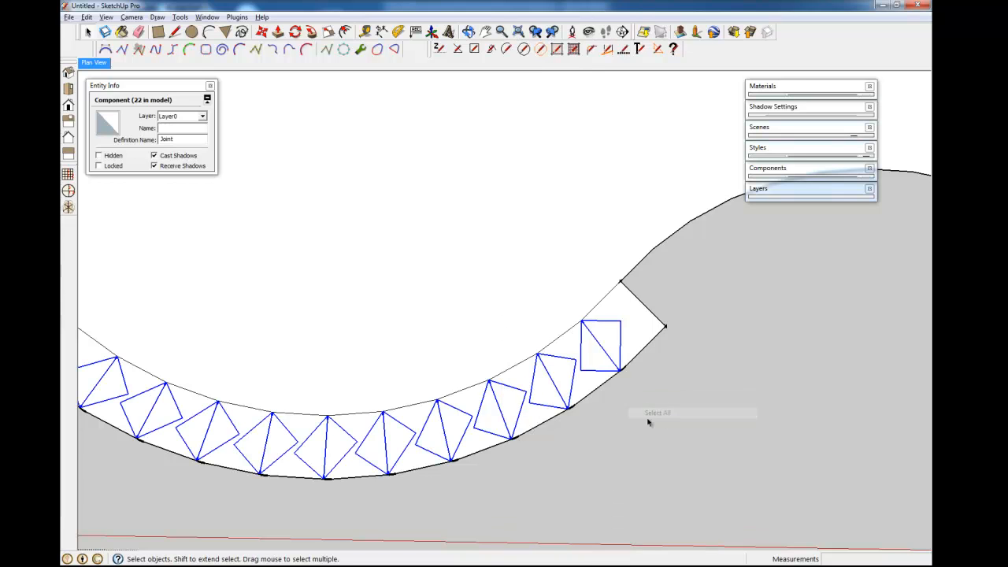
{"action": "scroll", "coordinate": [552, 411], "scroll_direction": "down", "scroll_amount": 2}
- Orbit and pan to inspect the selected joints along the curved border, ending near top-down
{"action": "middle_click_drag", "start_coordinate": [270, 153], "coordinate": [277, 202], "text": "shift"}
{"action": "middle_click_drag", "start_coordinate": [558, 495], "coordinate": [513, 392], "text": "shift"}
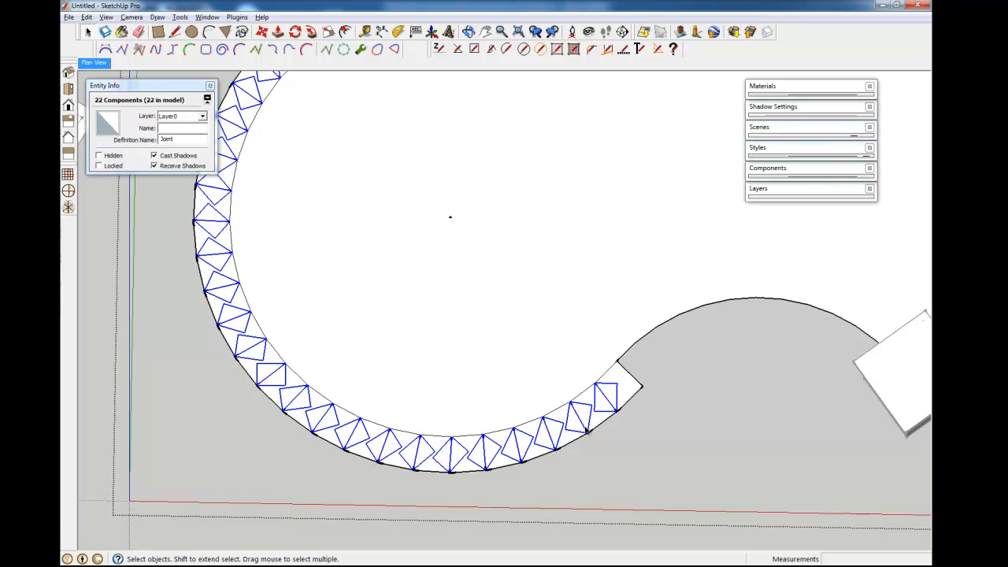
{"action": "middle_click_drag", "start_coordinate": [590, 429], "coordinate": [498, 184]}
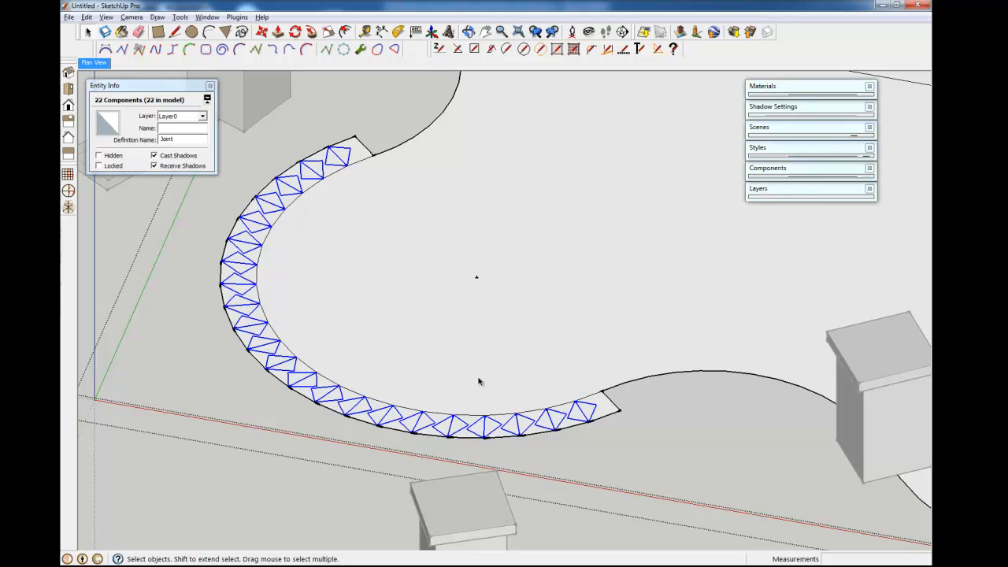
{"action": "middle_click_drag", "start_coordinate": [472, 297], "coordinate": [468, 225]}
{"action": "scroll", "coordinate": [489, 381], "scroll_direction": "down", "scroll_amount": 5}
{"action": "middle_click_drag", "start_coordinate": [487, 379], "coordinate": [479, 398], "text": "shift"}
- Deselect everything and switch to the Plan View scene
{"action": "left_click", "coordinate": [444, 491]}
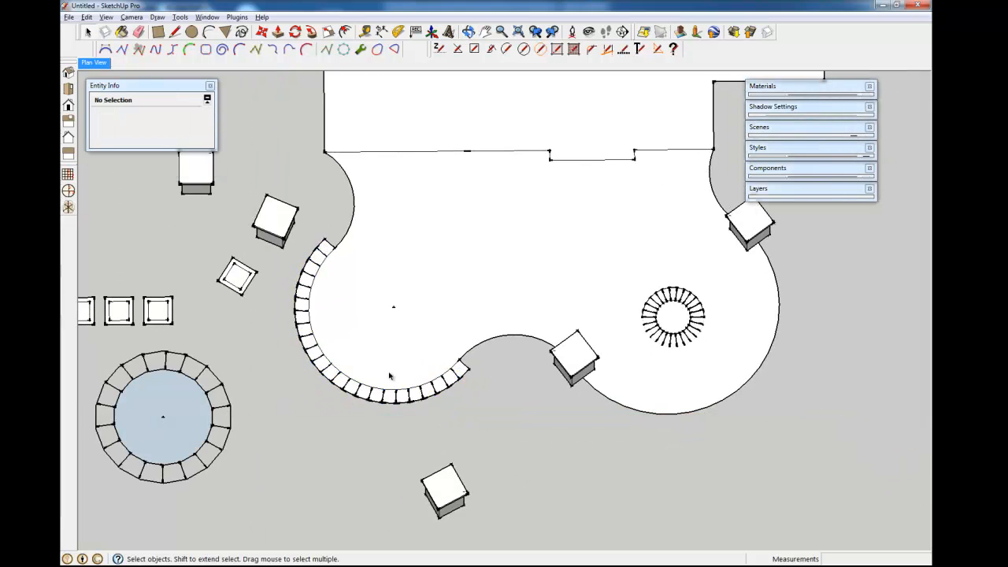
{"action": "middle_click_drag", "start_coordinate": [389, 376], "coordinate": [513, 393], "text": "shift"}
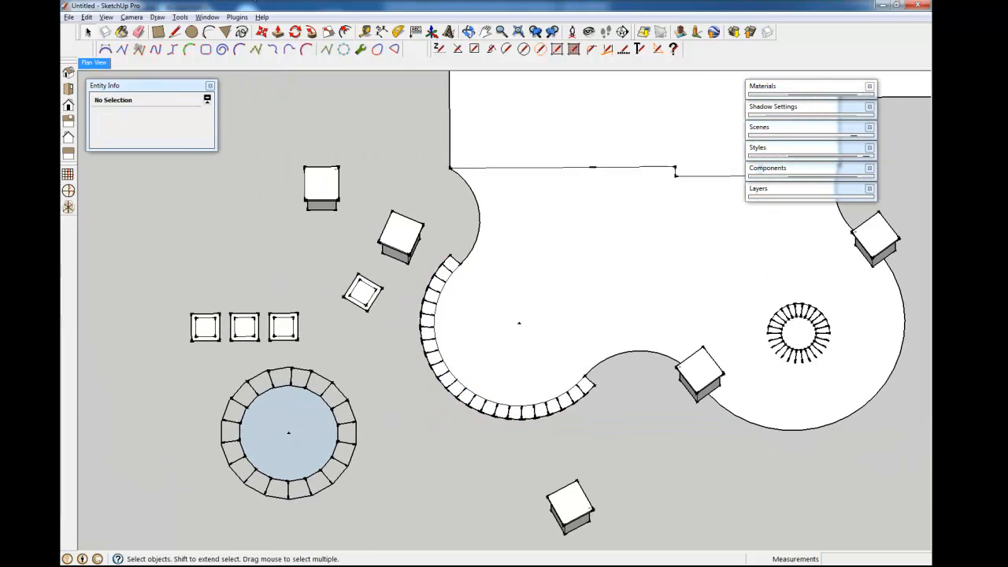
{"action": "left_click", "coordinate": [102, 62]}
- Pan and zoom the plan until the whole patio is framed
{"action": "middle_click_drag", "start_coordinate": [420, 355], "coordinate": [540, 494], "text": "shift"}
{"action": "scroll", "coordinate": [540, 495], "scroll_direction": "down", "scroll_amount": 4}
{"action": "middle_click_drag", "start_coordinate": [438, 472], "coordinate": [513, 49], "text": "shift"}
{"action": "scroll", "coordinate": [465, 377], "scroll_direction": "down", "scroll_amount": 5}
{"action": "middle_click_drag", "start_coordinate": [443, 482], "coordinate": [562, 354], "text": "shift"}
{"action": "scroll", "coordinate": [509, 356], "scroll_direction": "up", "scroll_amount": 4}
{"action": "scroll", "coordinate": [509, 356], "scroll_direction": "up", "scroll_amount": 2}
{"action": "scroll", "coordinate": [562, 356], "scroll_direction": "down", "scroll_amount": 2}
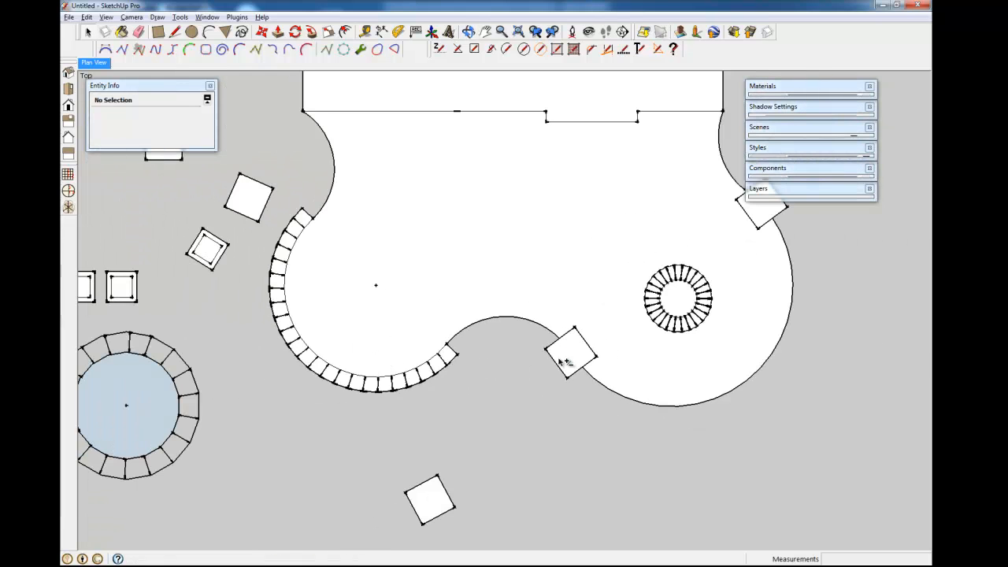
{"action": "middle_click_drag", "start_coordinate": [417, 271], "coordinate": [555, 303], "text": "shift"}
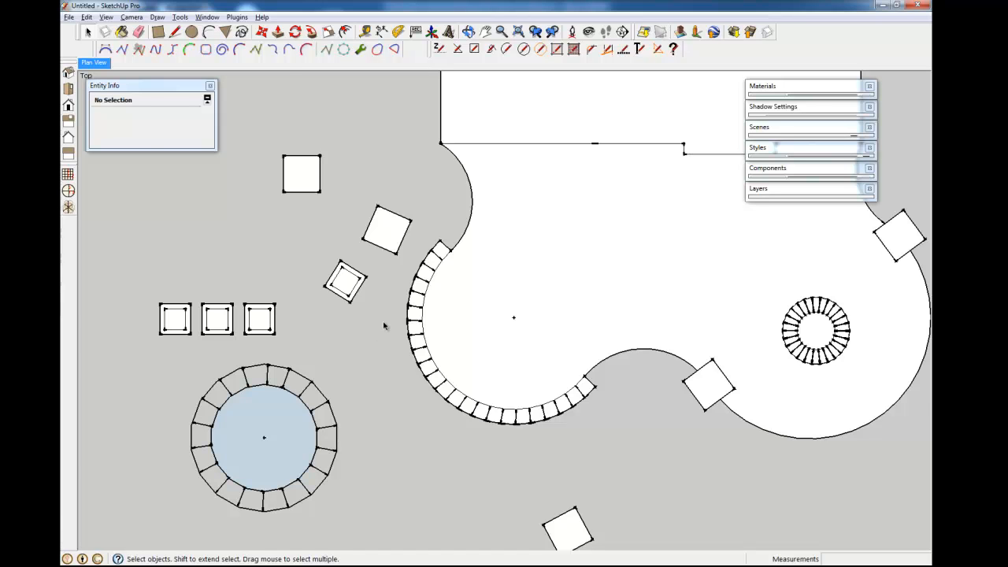
{"action": "scroll", "coordinate": [383, 326], "scroll_direction": "down", "scroll_amount": 3}
{"action": "scroll", "coordinate": [630, 349], "scroll_direction": "up", "scroll_amount": 3}
{"action": "middle_click_drag", "start_coordinate": [583, 392], "coordinate": [642, 335], "text": "shift"}
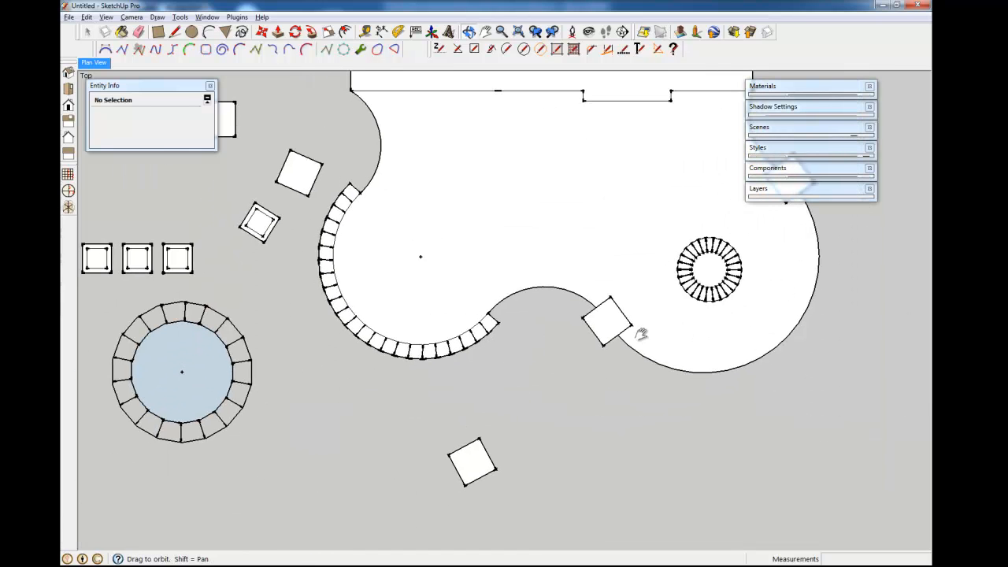
{"action": "left_click", "coordinate": [610, 321]}
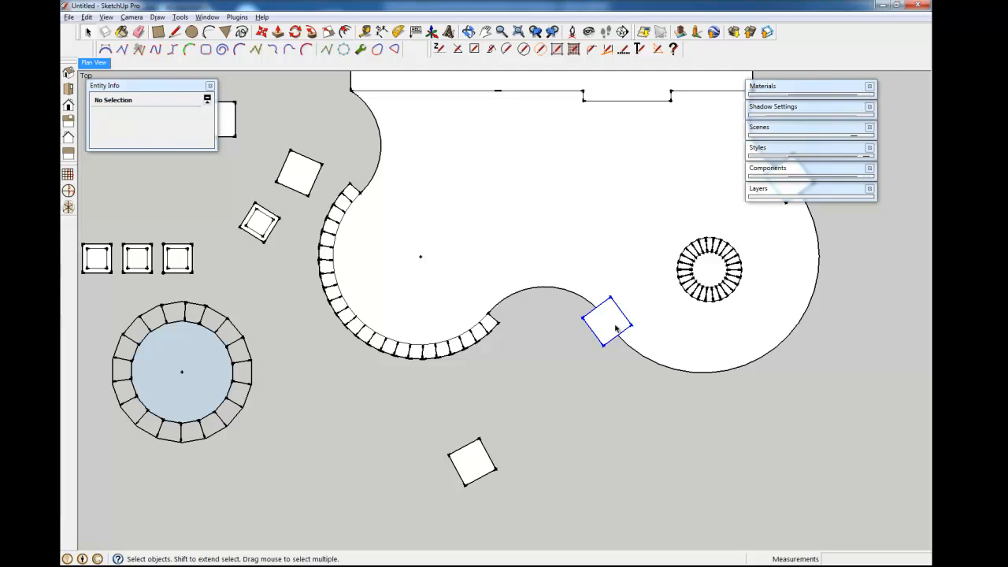
{"action": "scroll", "coordinate": [607, 330], "scroll_direction": "up", "scroll_amount": 3}
{"action": "middle_click_drag", "start_coordinate": [607, 330], "coordinate": [693, 356], "text": "shift"}
{"action": "scroll", "coordinate": [760, 351], "scroll_direction": "down", "scroll_amount": 2}
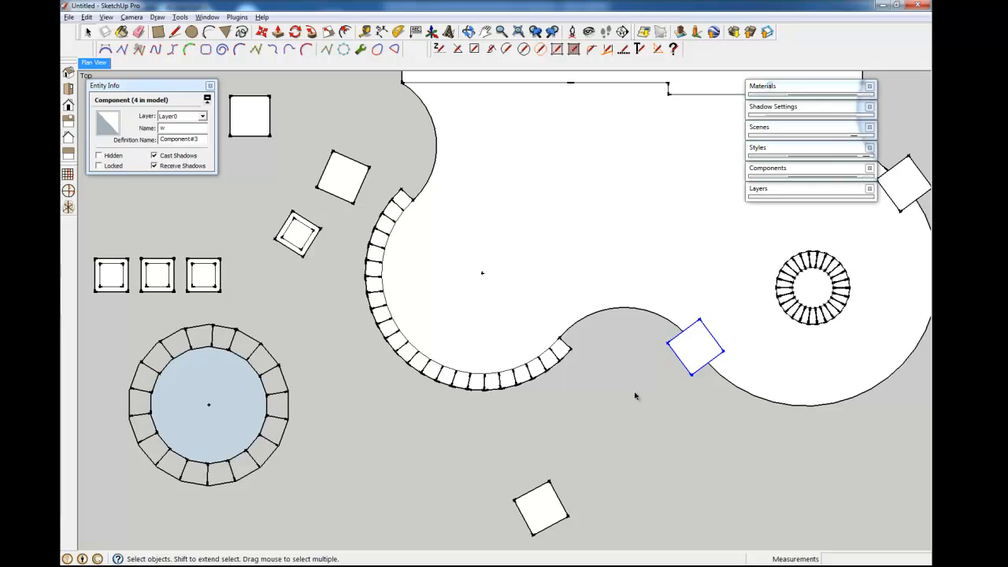
{"action": "key", "text": "m"}
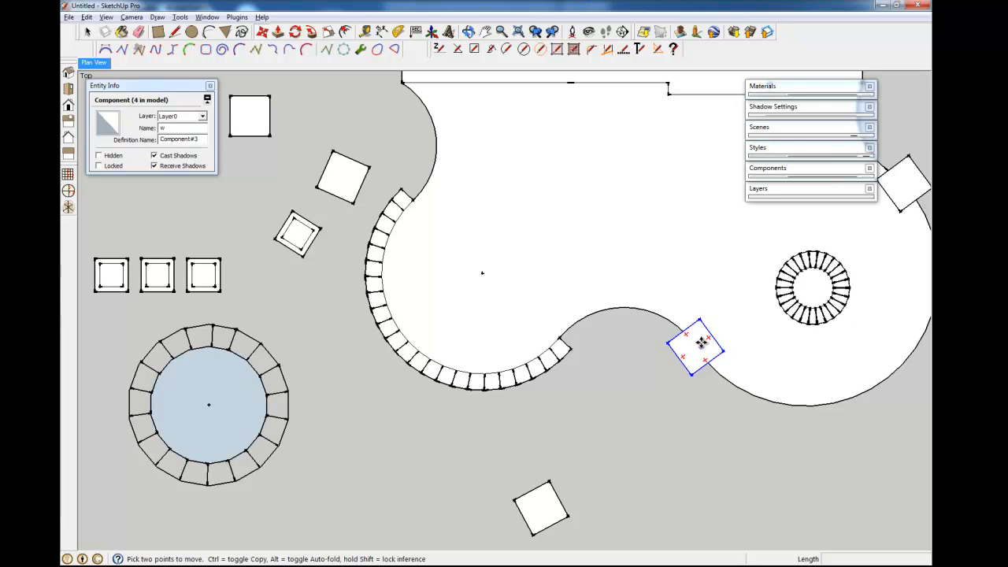
{"action": "middle_click_drag", "start_coordinate": [724, 370], "coordinate": [688, 361], "text": "shift"}
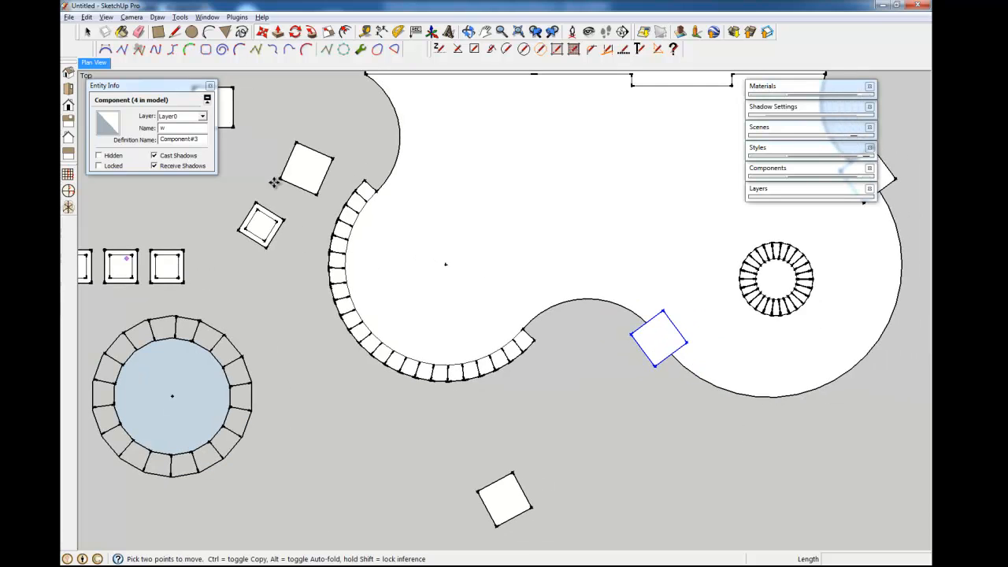
{"action": "middle_click_drag", "start_coordinate": [612, 394], "coordinate": [423, 384], "text": "shift"}
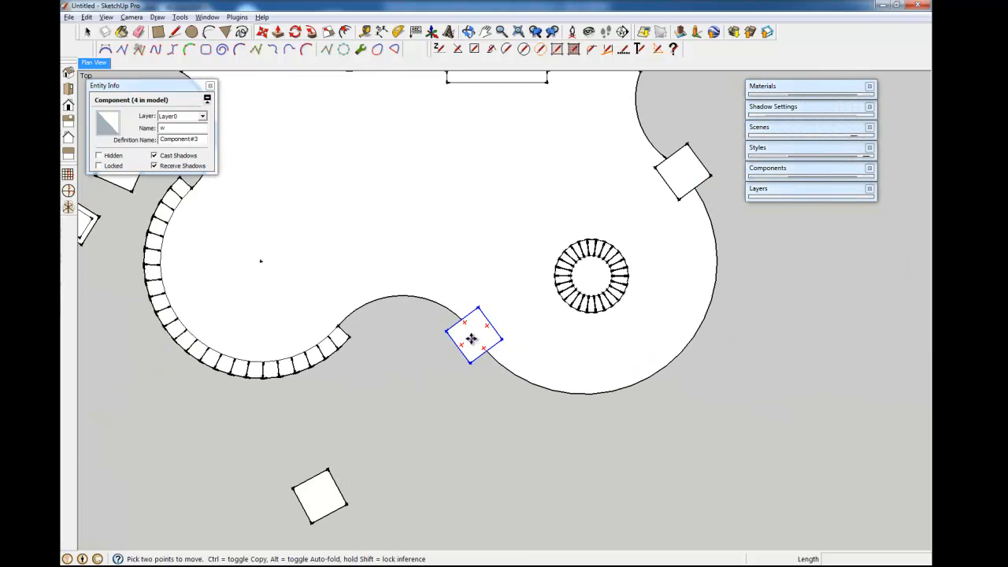
{"action": "scroll", "coordinate": [467, 336], "scroll_direction": "up", "scroll_amount": 3}
{"action": "key", "text": "q"}
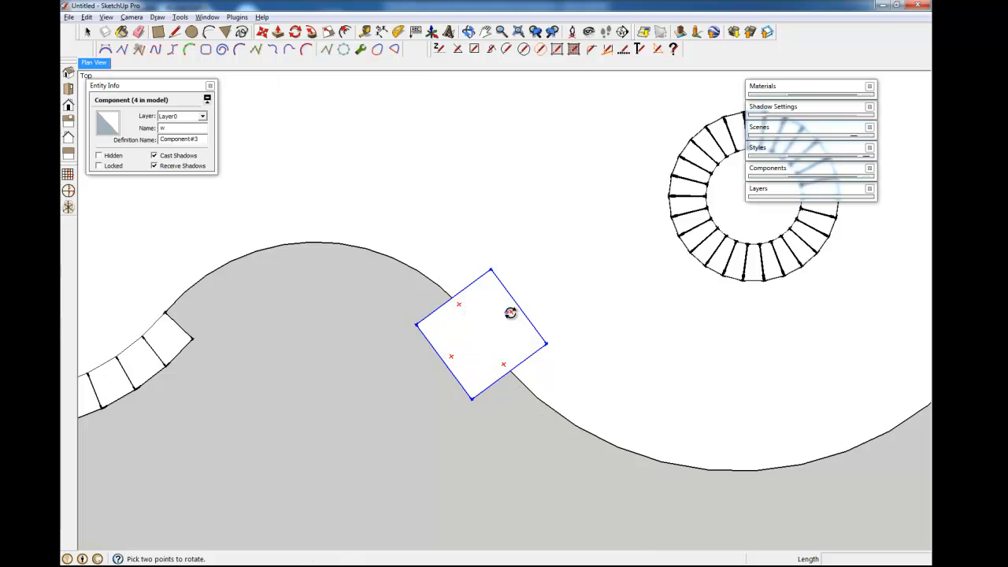
{"action": "key", "text": "m"}
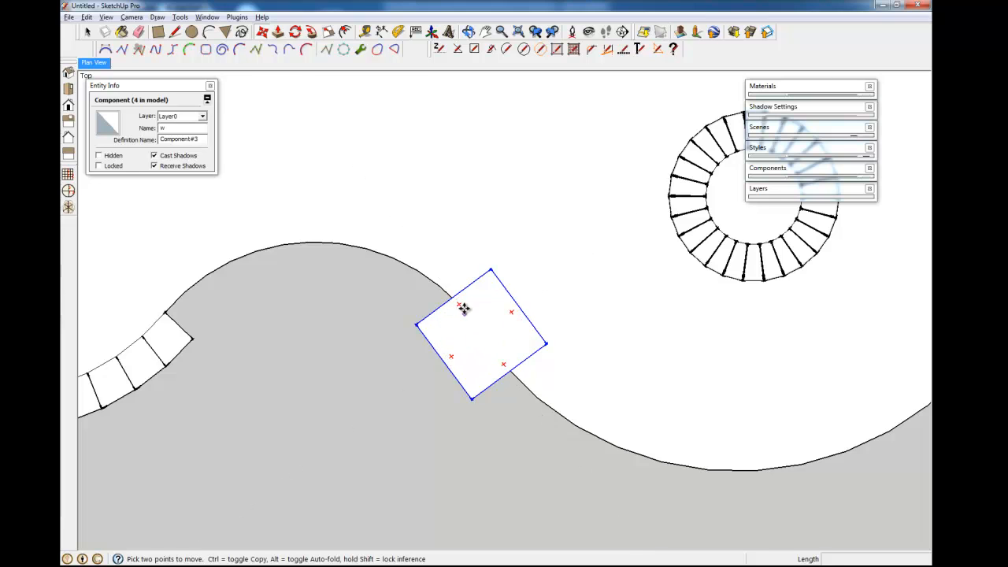
{"action": "key", "text": "q"}
{"action": "key", "text": "m"}
{"action": "key", "text": "q"}
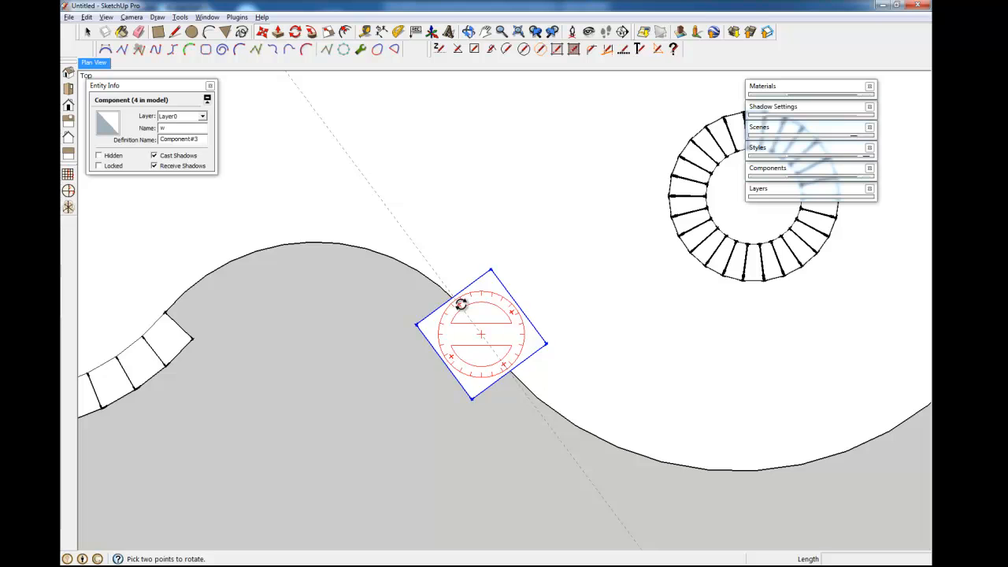
{"action": "key", "text": "m"}
{"action": "left_click", "coordinate": [458, 305]}
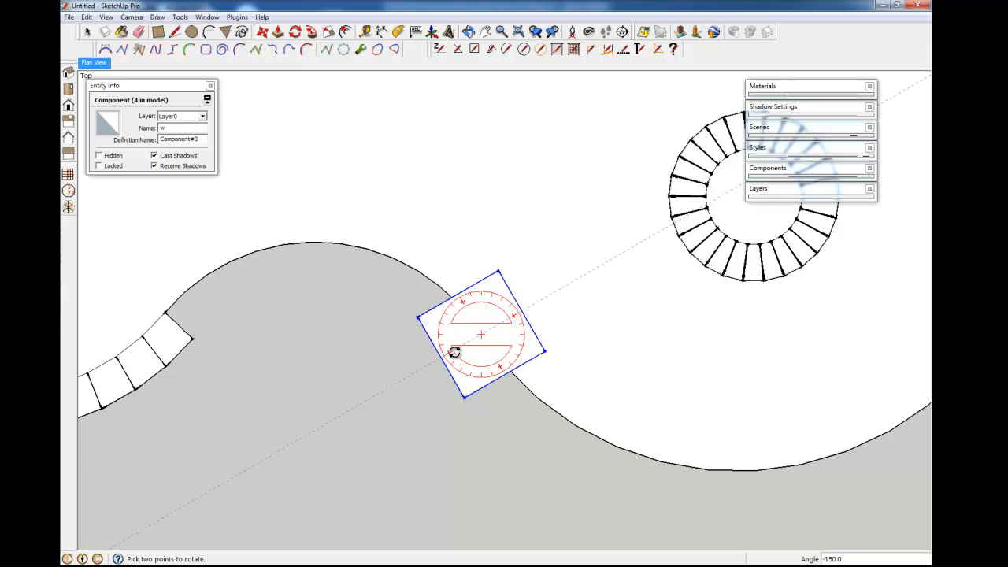
{"action": "left_click", "coordinate": [515, 382]}
{"action": "key", "text": "space"}
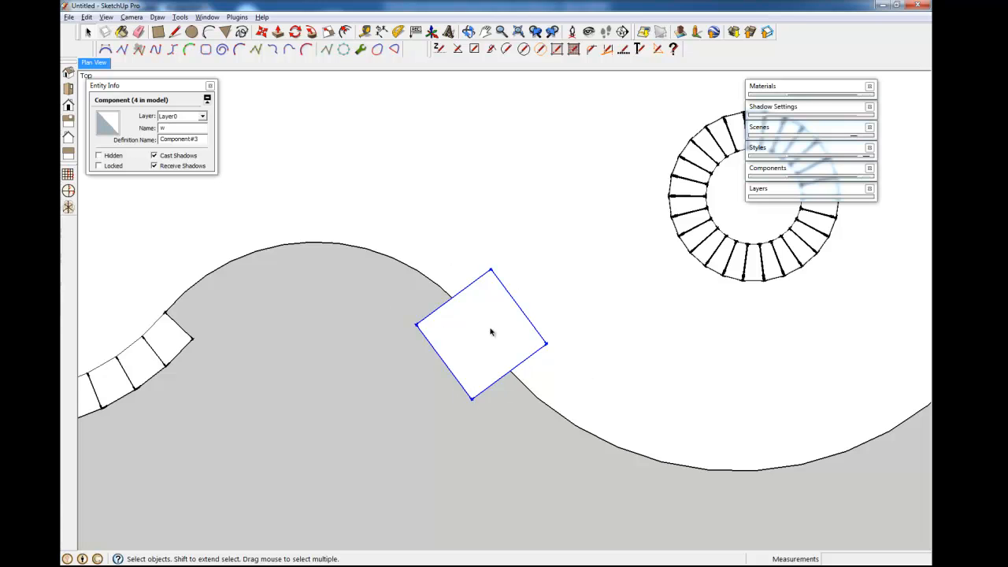
{"action": "scroll", "coordinate": [490, 331], "scroll_direction": "down", "scroll_amount": 6}
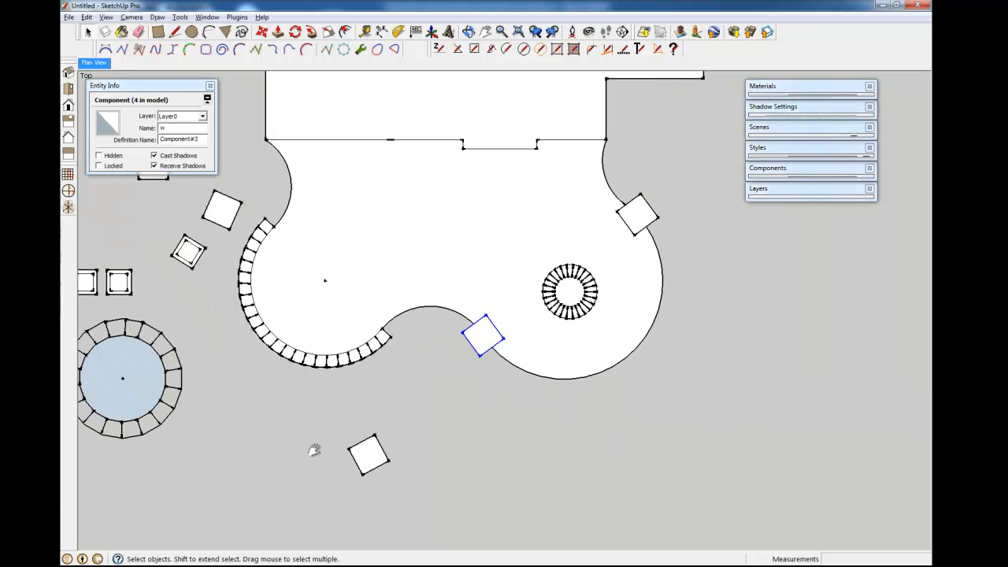
{"action": "middle_click_drag", "start_coordinate": [314, 449], "coordinate": [517, 405], "text": "shift"}
{"action": "scroll", "coordinate": [349, 281], "scroll_direction": "up", "scroll_amount": 5}
{"action": "left_click", "coordinate": [307, 290]}
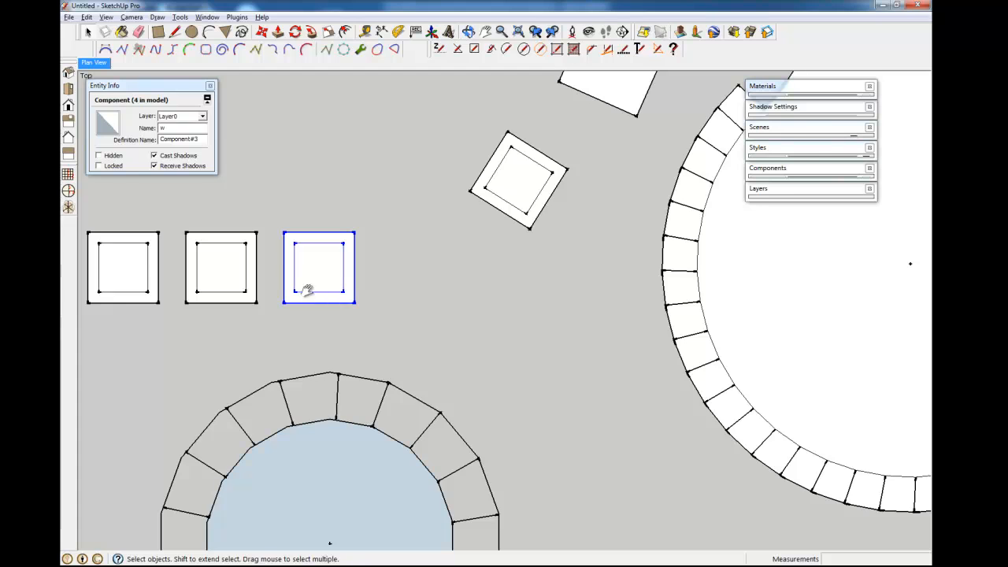
{"action": "middle_click_drag", "start_coordinate": [307, 289], "coordinate": [383, 322], "text": "shift"}
{"action": "key", "text": "q"}
{"action": "left_click", "coordinate": [358, 262]}
{"action": "left_click", "coordinate": [426, 265]}
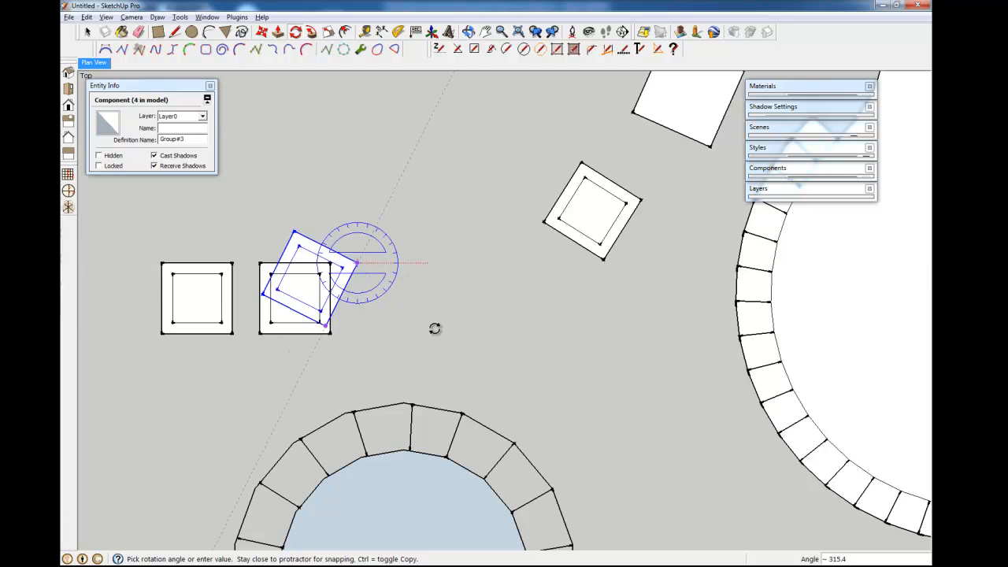
{"action": "key", "text": "space"}
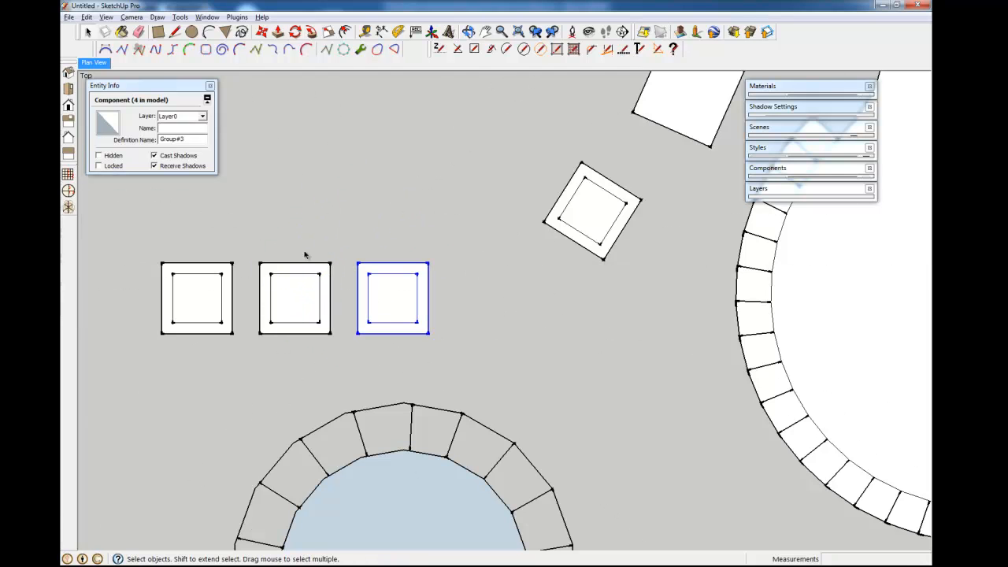
{"action": "key", "text": "q"}
{"action": "left_click", "coordinate": [393, 298]}
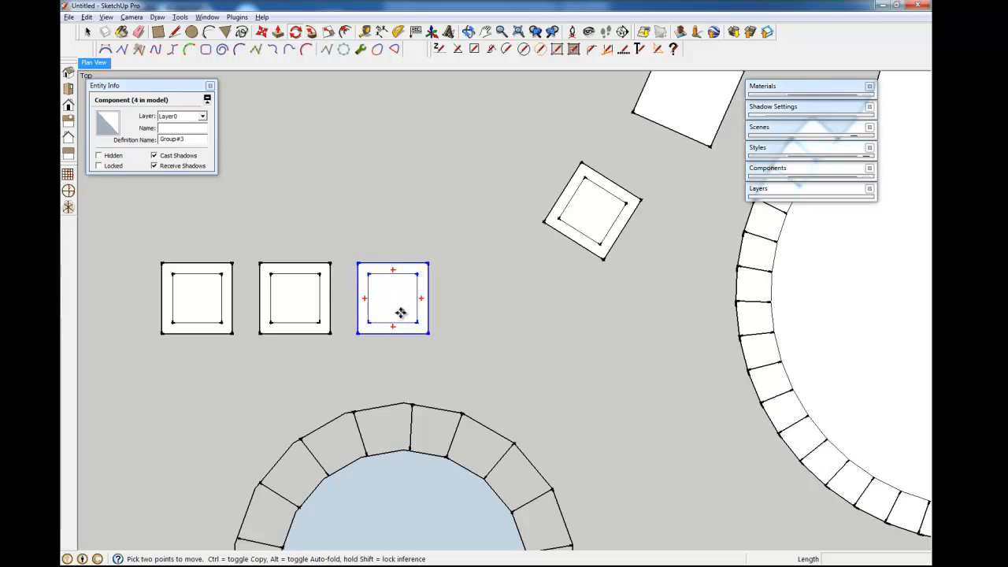
{"action": "key", "text": "m"}
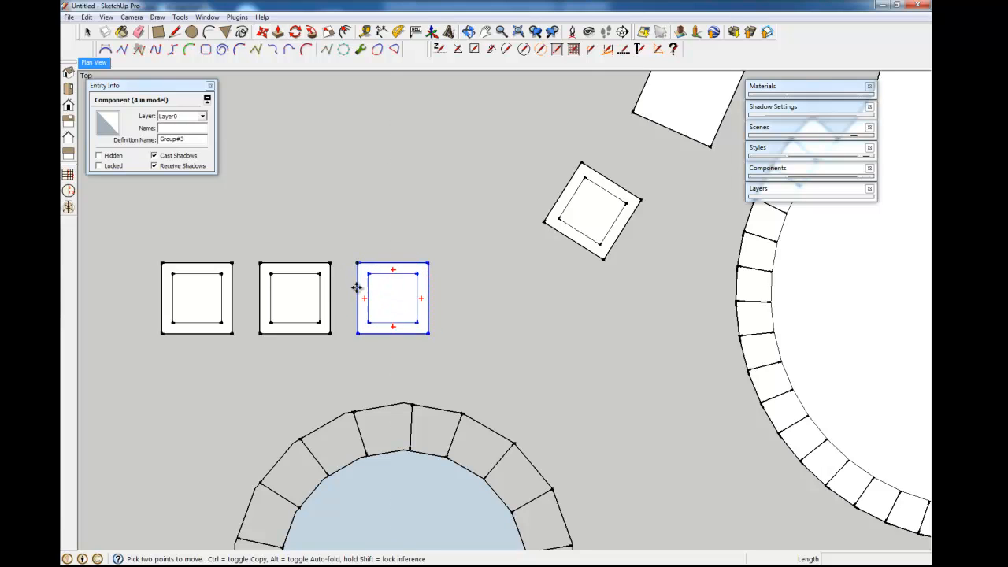
{"action": "key", "text": "q"}
{"action": "key", "text": "m"}
{"action": "key", "text": "q"}
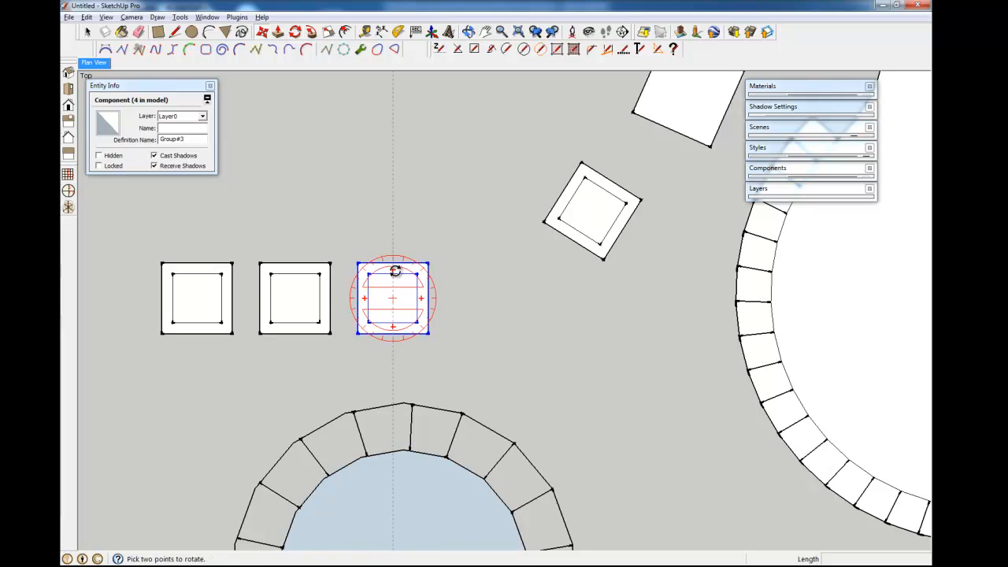
{"action": "left_click", "coordinate": [393, 270]}
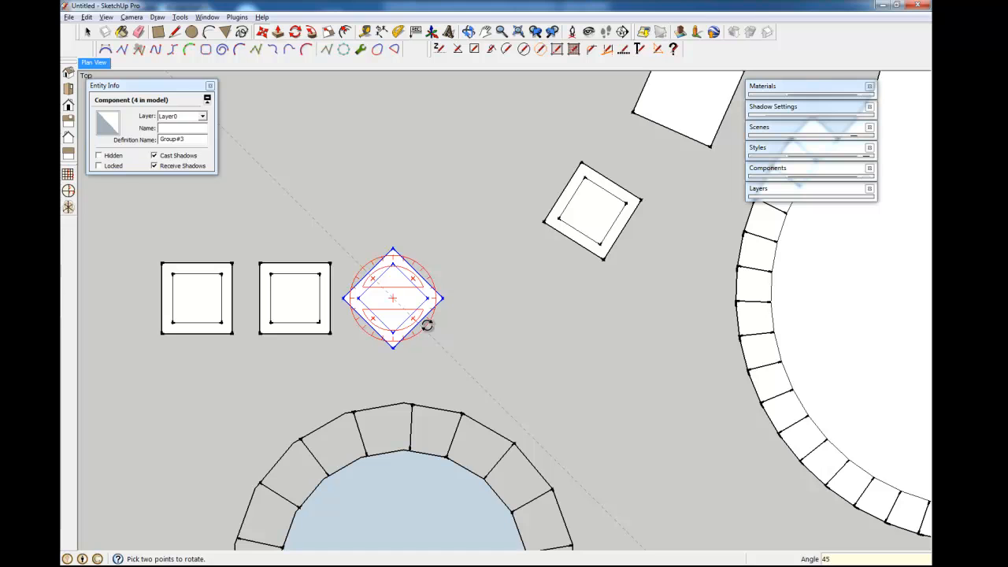
{"action": "left_click", "coordinate": [426, 325]}
{"action": "key", "text": "m"}
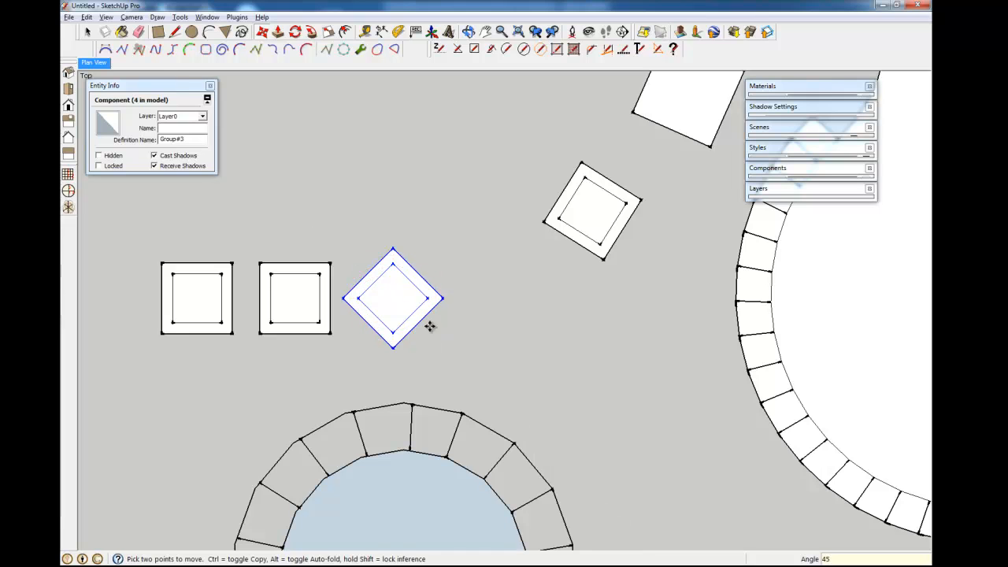
{"action": "left_click", "coordinate": [413, 281]}
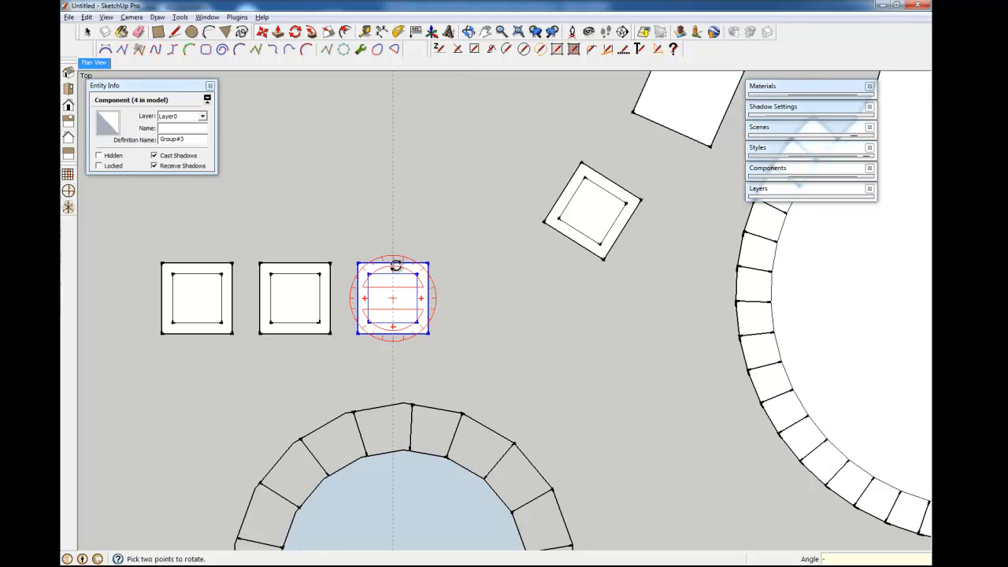
{"action": "key", "text": "Escape"}
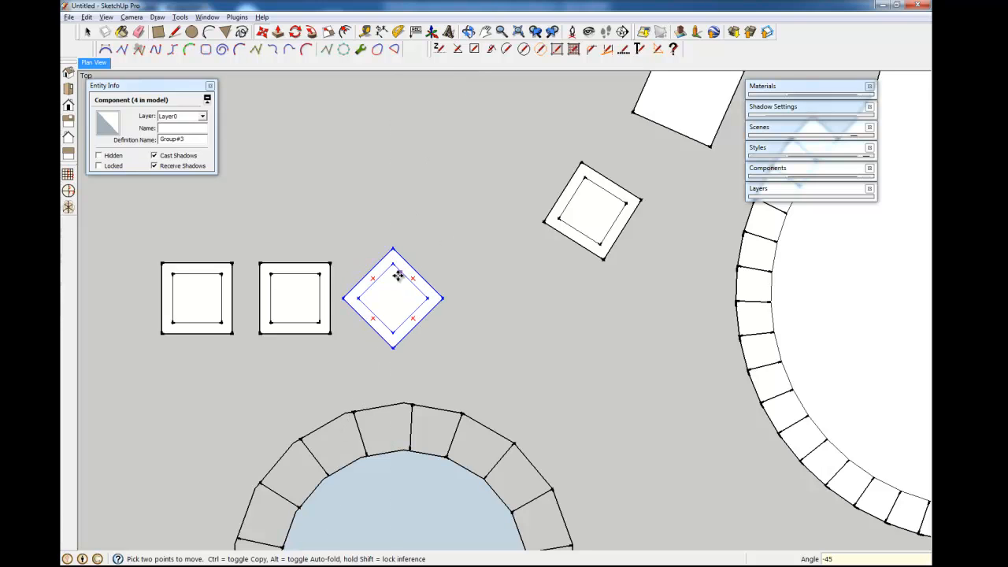
{"action": "left_click", "coordinate": [412, 281]}
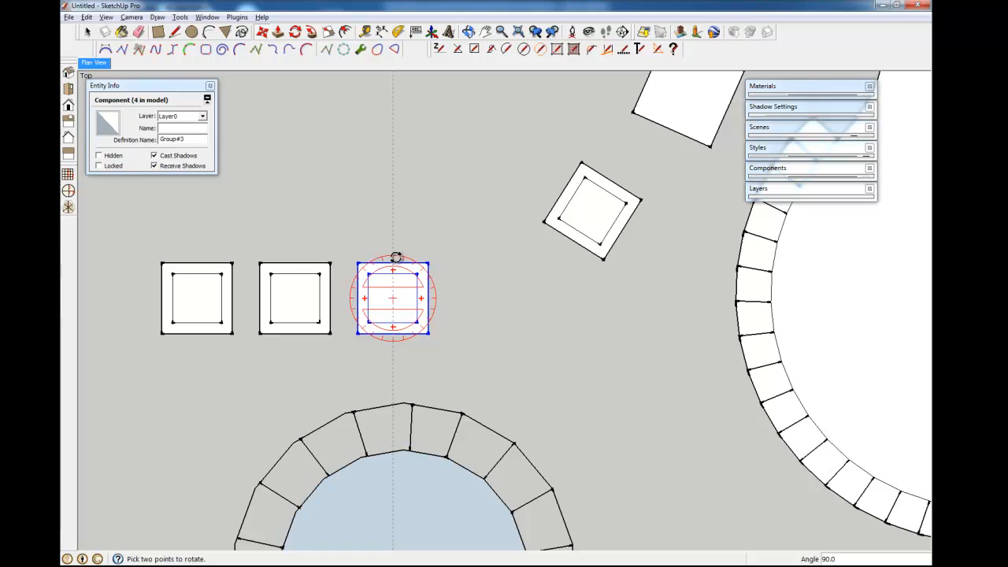
{"action": "left_click", "coordinate": [396, 257]}
- Move the third square paver against the tilted paver and rotate it into line
{"action": "scroll", "coordinate": [237, 299], "scroll_direction": "down", "scroll_amount": 5}
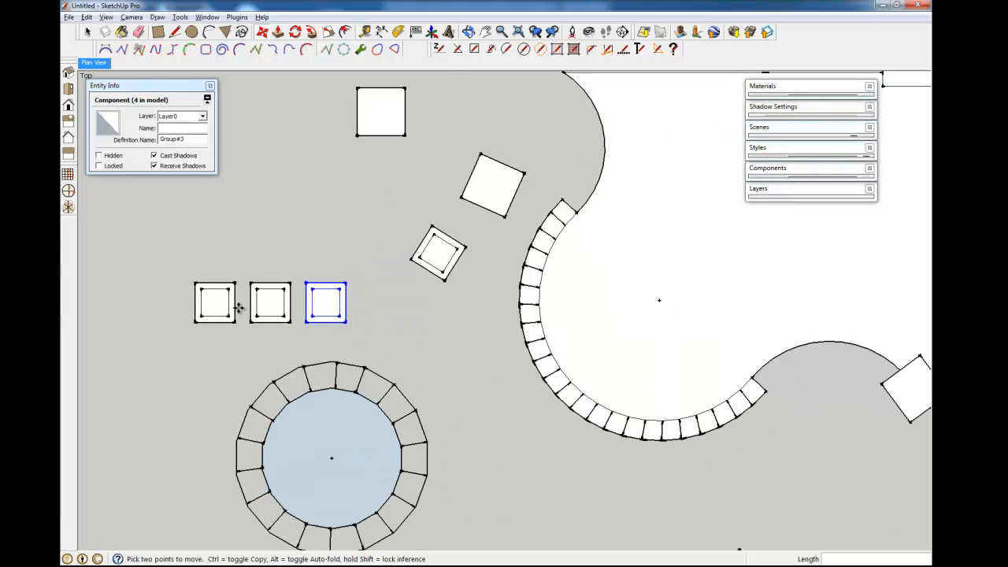
{"action": "scroll", "coordinate": [236, 347], "scroll_direction": "up", "scroll_amount": 3}
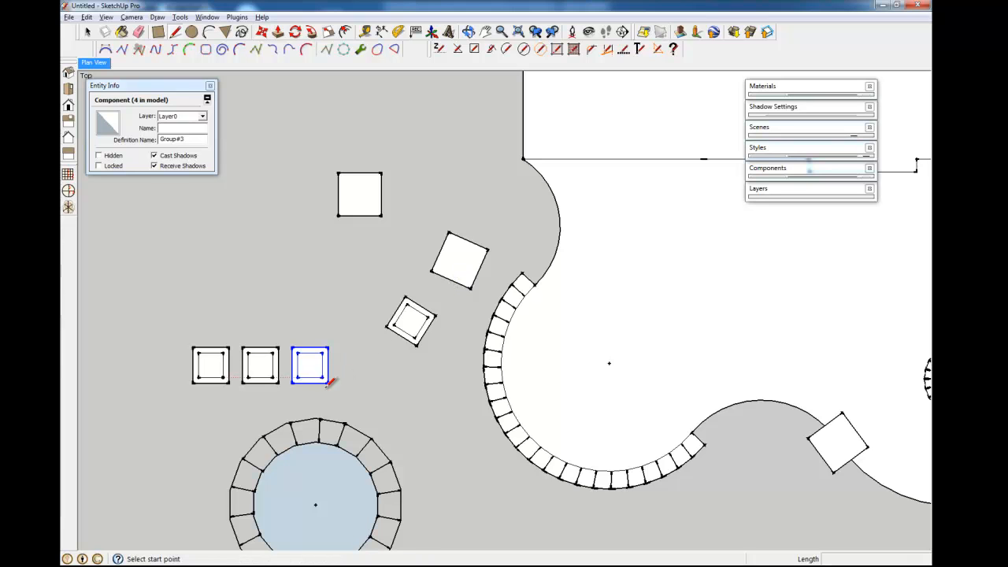
{"action": "left_click", "coordinate": [328, 384]}
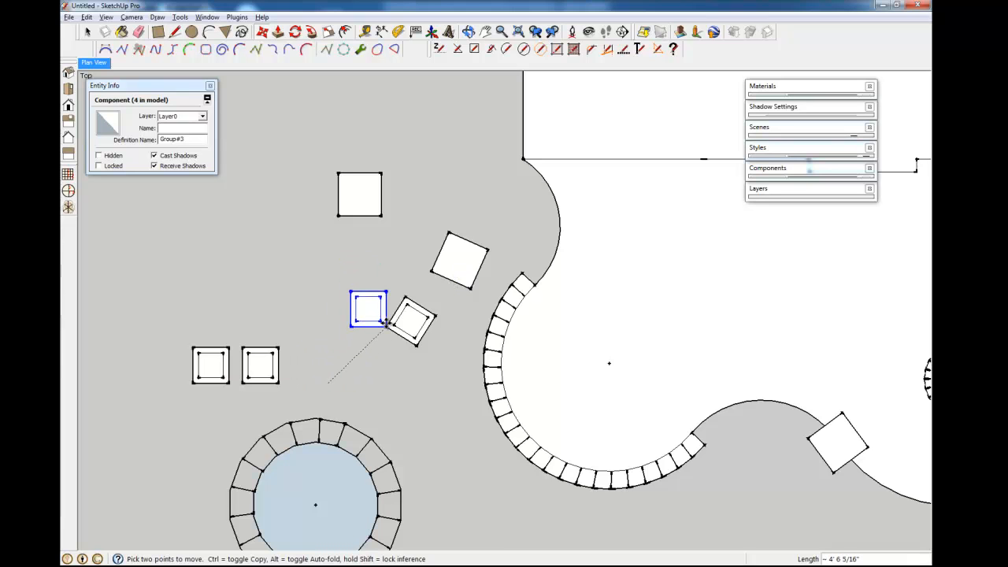
{"action": "left_click", "coordinate": [386, 325]}
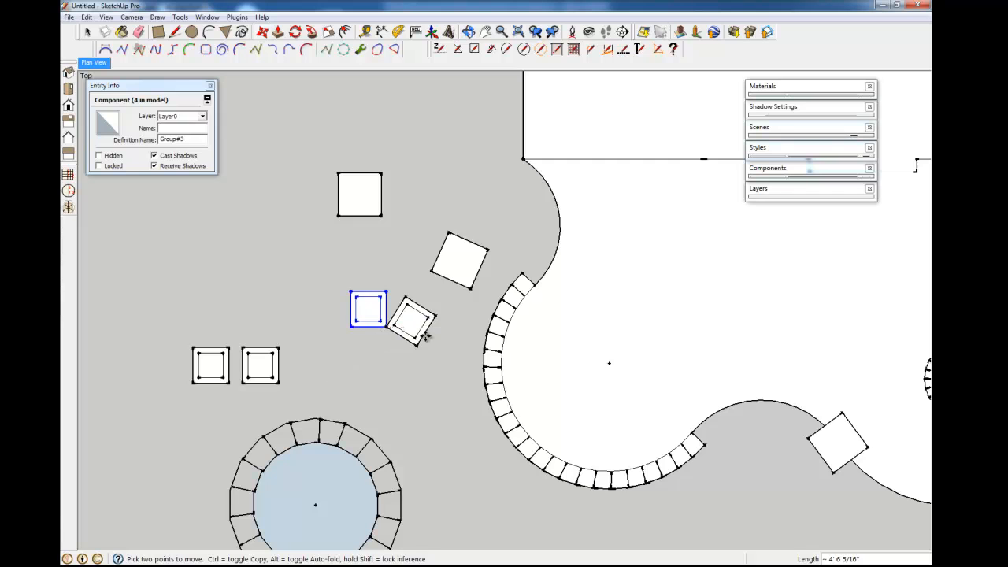
{"action": "scroll", "coordinate": [389, 321], "scroll_direction": "up", "scroll_amount": 5}
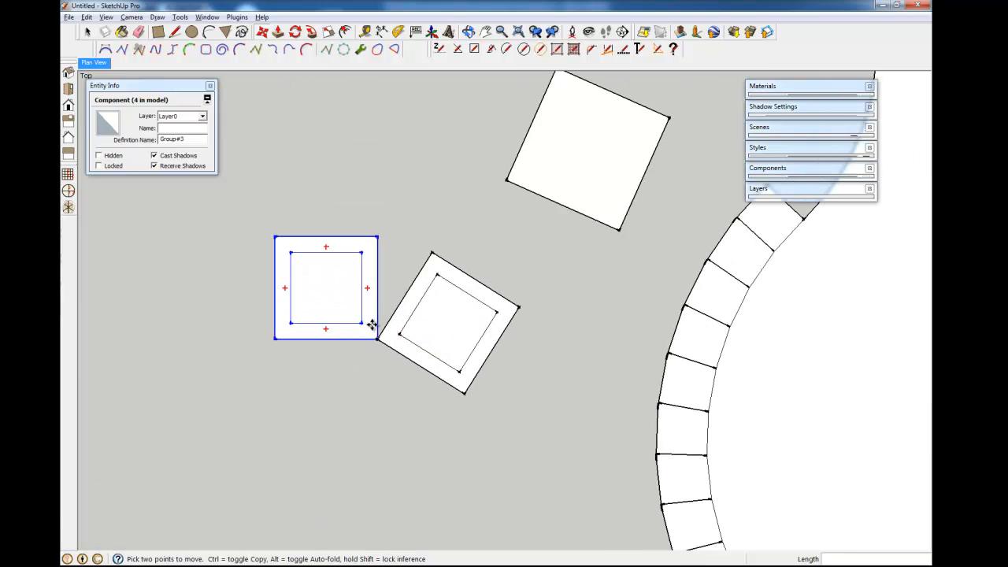
{"action": "key", "text": "q"}
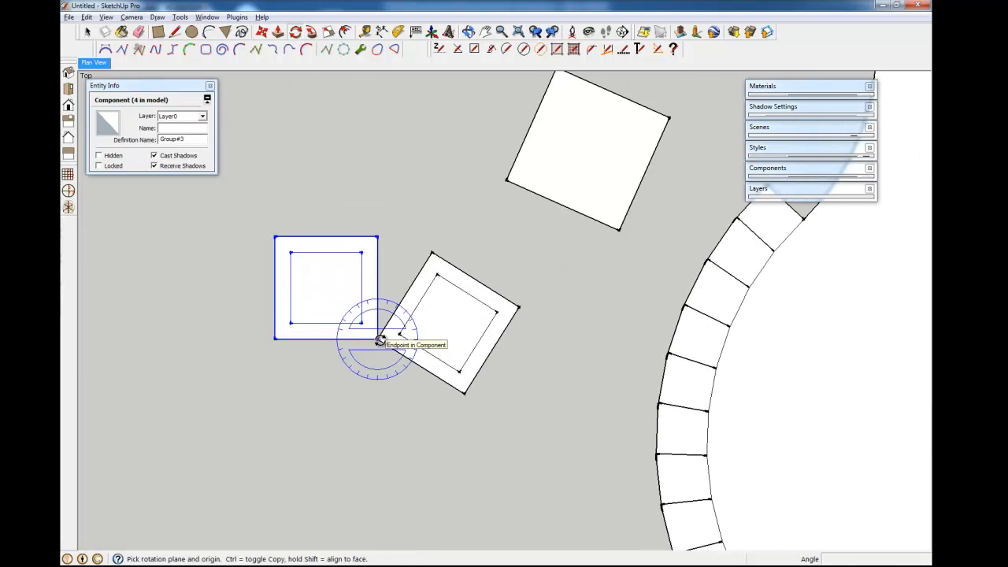
{"action": "left_click_drag", "start_coordinate": [377, 338], "coordinate": [382, 312]}
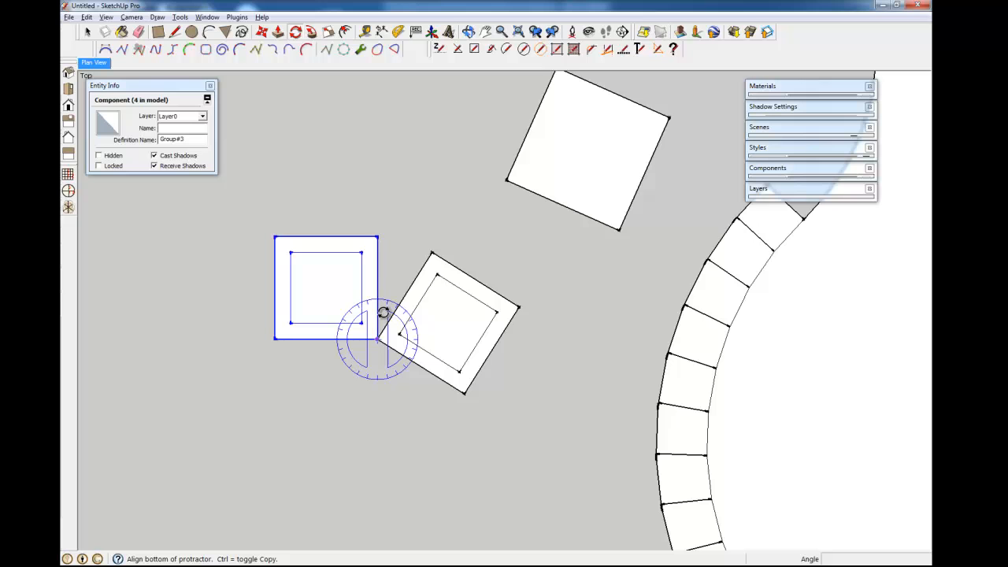
{"action": "left_click", "coordinate": [377, 238]}
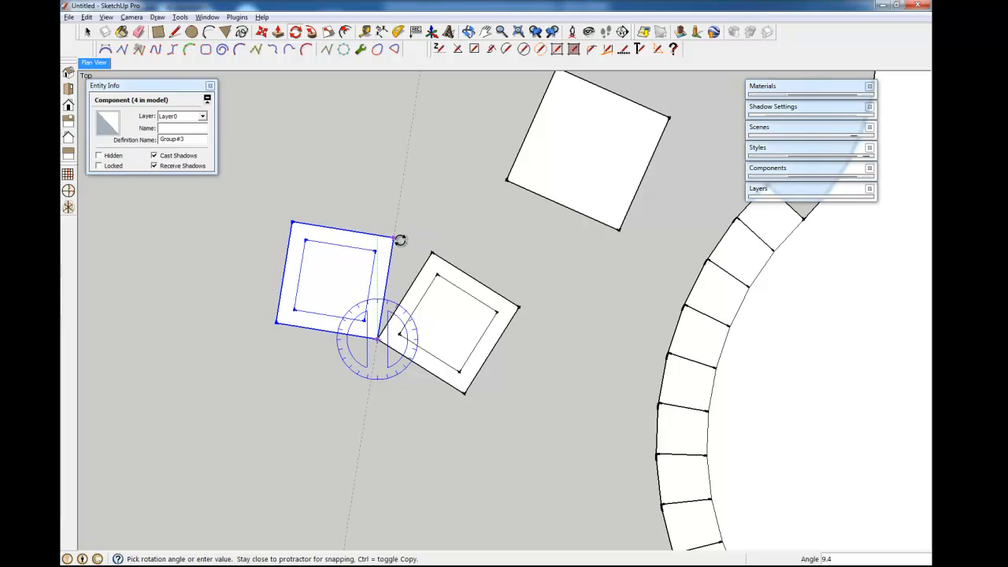
{"action": "left_click", "coordinate": [432, 253]}
{"action": "scroll", "coordinate": [380, 381], "scroll_direction": "down", "scroll_amount": 4}
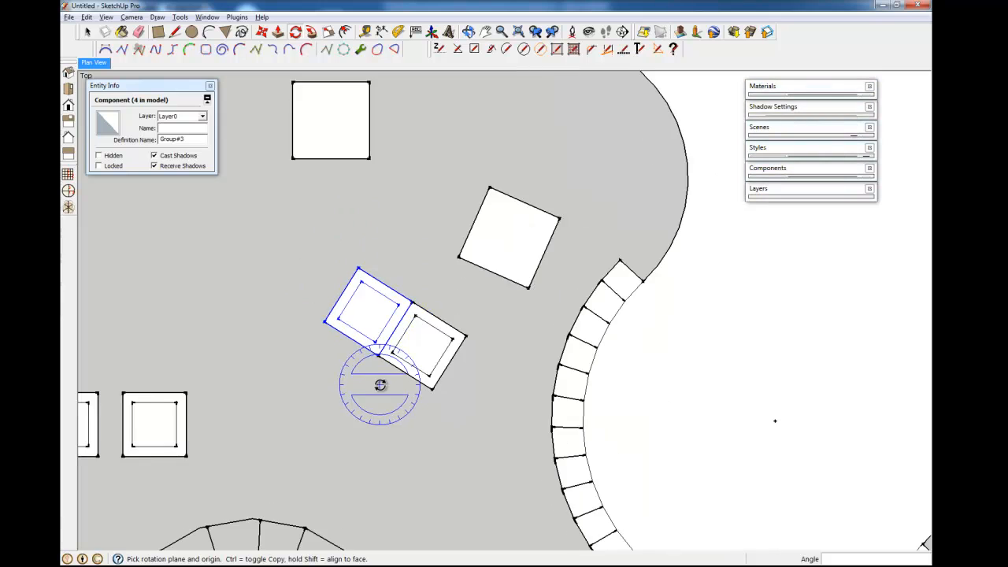
- Move the next lower-left paver beside the rotated pair and rotate it into the row
{"action": "key", "text": "space"}
{"action": "left_click", "coordinate": [219, 438]}
{"action": "key", "text": "m"}
{"action": "left_click", "coordinate": [220, 442]}
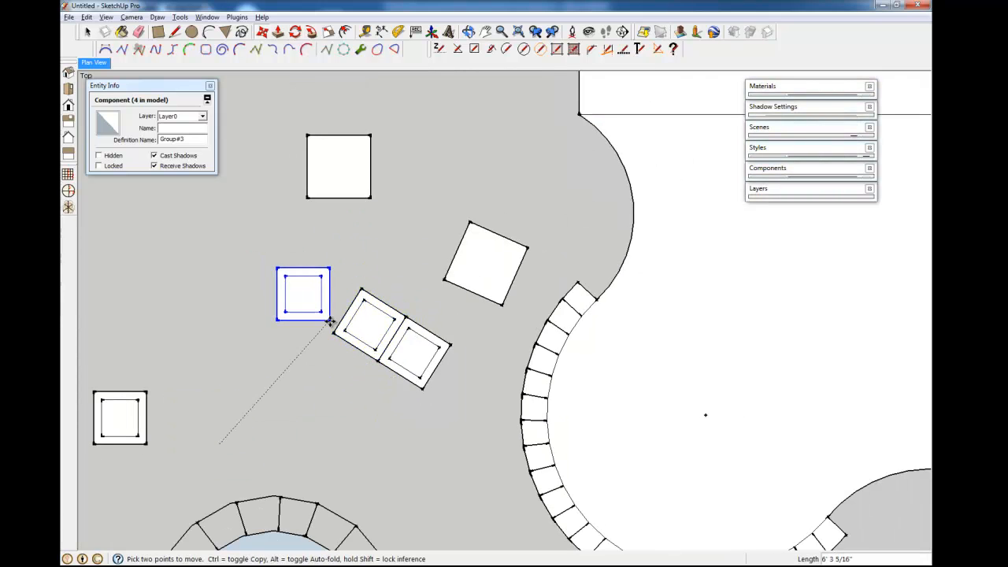
{"action": "left_click", "coordinate": [334, 329]}
{"action": "scroll", "coordinate": [336, 320], "scroll_direction": "up", "scroll_amount": 2}
{"action": "key", "text": "q"}
{"action": "left_click", "coordinate": [331, 341]}
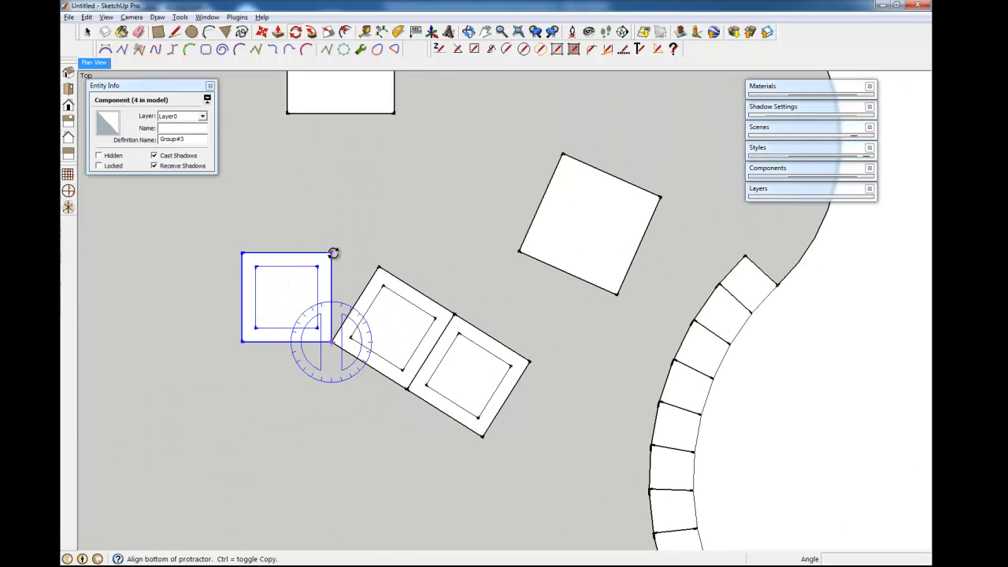
{"action": "left_click", "coordinate": [333, 255]}
{"action": "left_click", "coordinate": [380, 269]}
{"action": "scroll", "coordinate": [370, 409], "scroll_direction": "down", "scroll_amount": 2}
- Snap the last paver onto the row's end corner and rotate it into line
{"action": "key", "text": "space"}
{"action": "left_click", "coordinate": [149, 457]}
{"action": "key", "text": "m"}
{"action": "left_click", "coordinate": [173, 474]}
{"action": "left_click", "coordinate": [322, 331]}
{"action": "scroll", "coordinate": [323, 331], "scroll_direction": "up", "scroll_amount": 2}
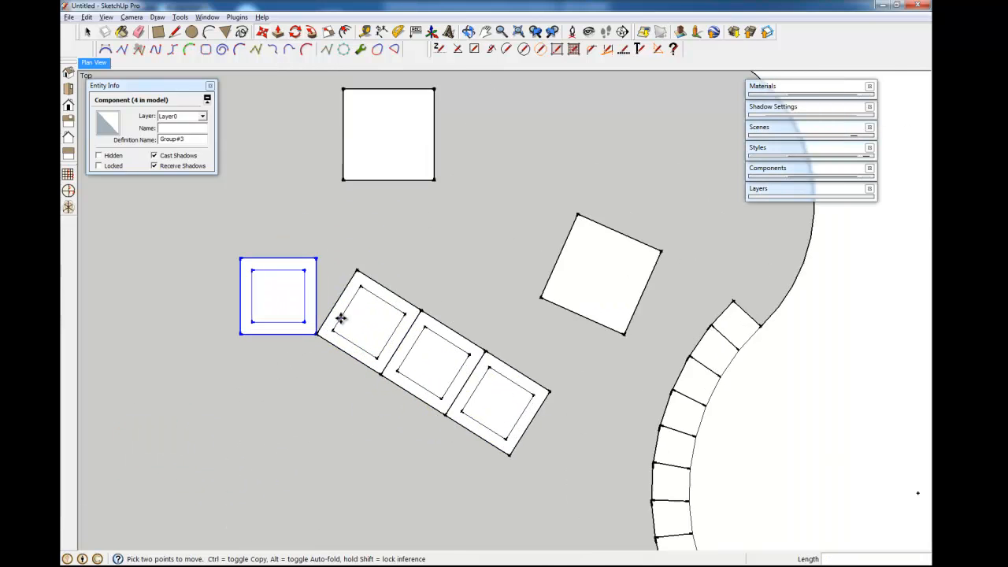
{"action": "key", "text": "q"}
{"action": "left_click", "coordinate": [313, 340]}
{"action": "left_click", "coordinate": [315, 247]}
{"action": "left_click", "coordinate": [359, 260]}
{"action": "scroll", "coordinate": [311, 336], "scroll_direction": "down", "scroll_amount": 2}
{"action": "scroll", "coordinate": [312, 336], "scroll_direction": "down", "scroll_amount": 1}
{"action": "key", "text": "space"}
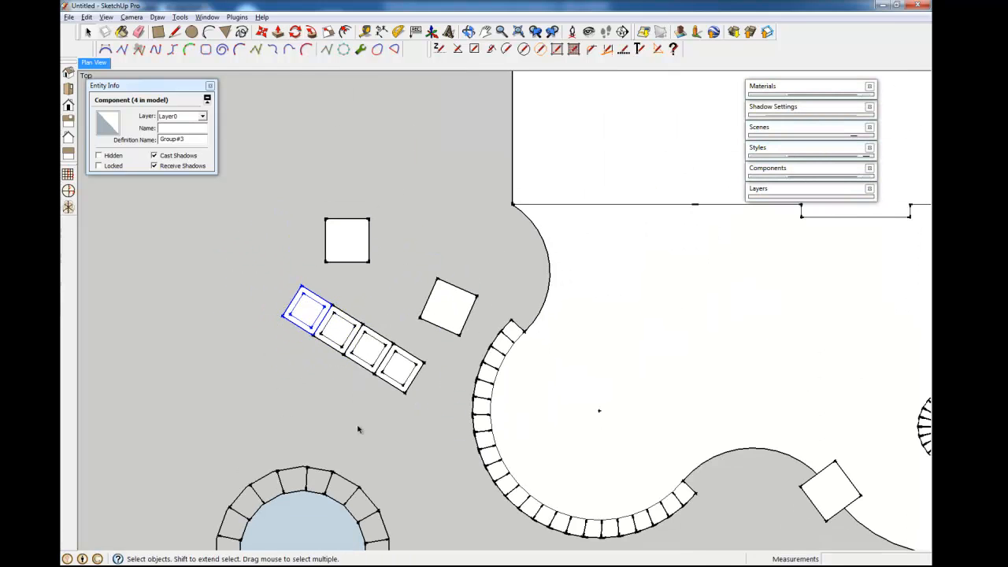
{"action": "scroll", "coordinate": [296, 344], "scroll_direction": "down", "scroll_amount": 2}
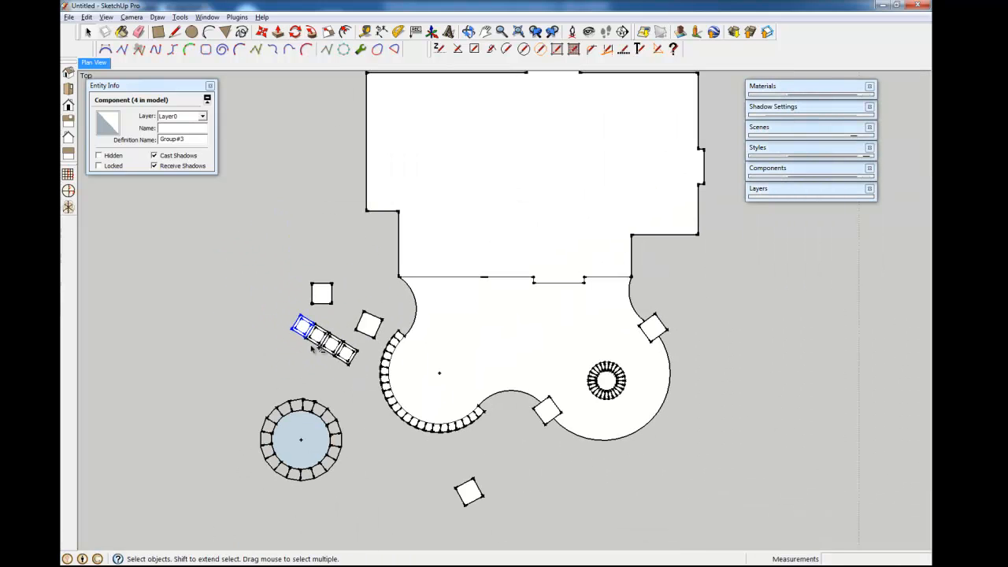
{"action": "scroll", "coordinate": [329, 322], "scroll_direction": "up", "scroll_amount": 3}
{"action": "middle_click_drag", "start_coordinate": [325, 373], "coordinate": [346, 289], "text": "shift"}
{"action": "scroll", "coordinate": [288, 362], "scroll_direction": "down", "scroll_amount": 4}
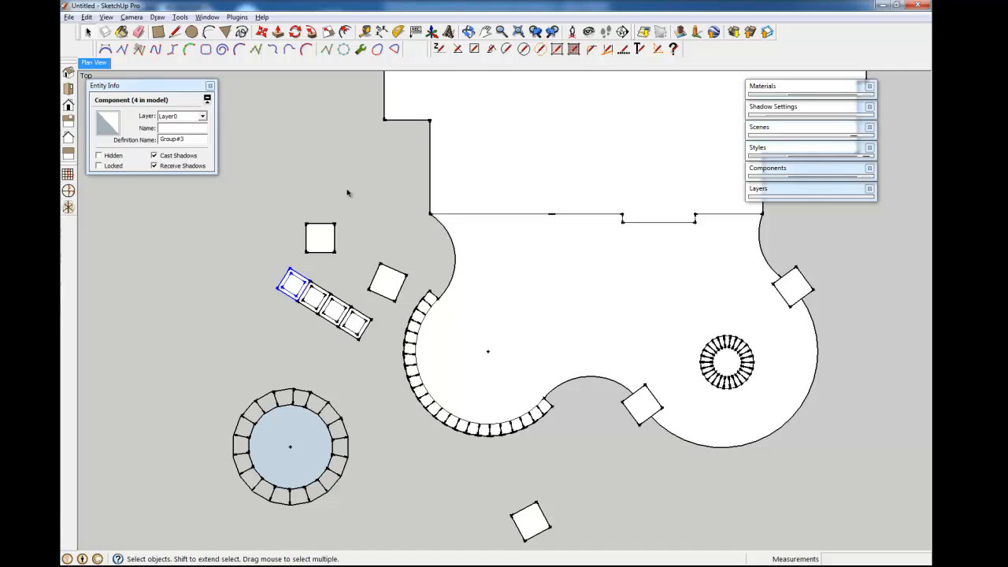
{"action": "scroll", "coordinate": [351, 424], "scroll_direction": "down", "scroll_amount": 2}
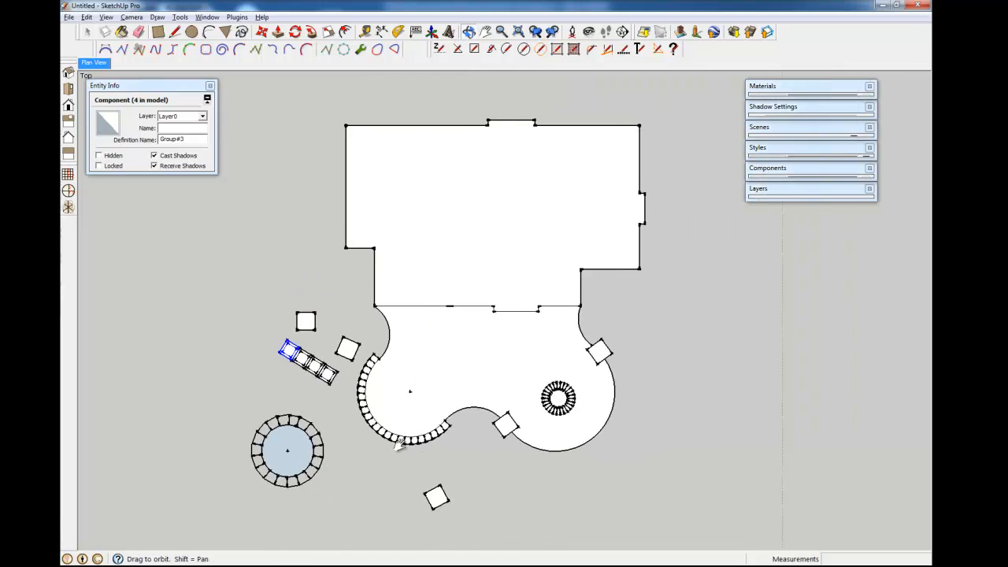
{"action": "middle_click_drag", "start_coordinate": [554, 255], "coordinate": [542, 260], "text": "shift"}
{"action": "middle_click_drag", "start_coordinate": [414, 500], "coordinate": [421, 501]}
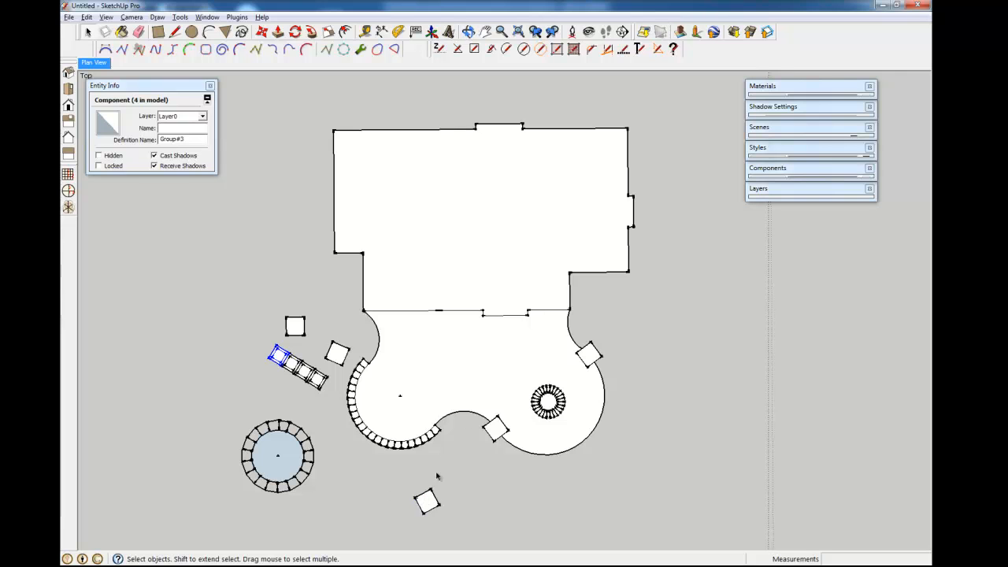